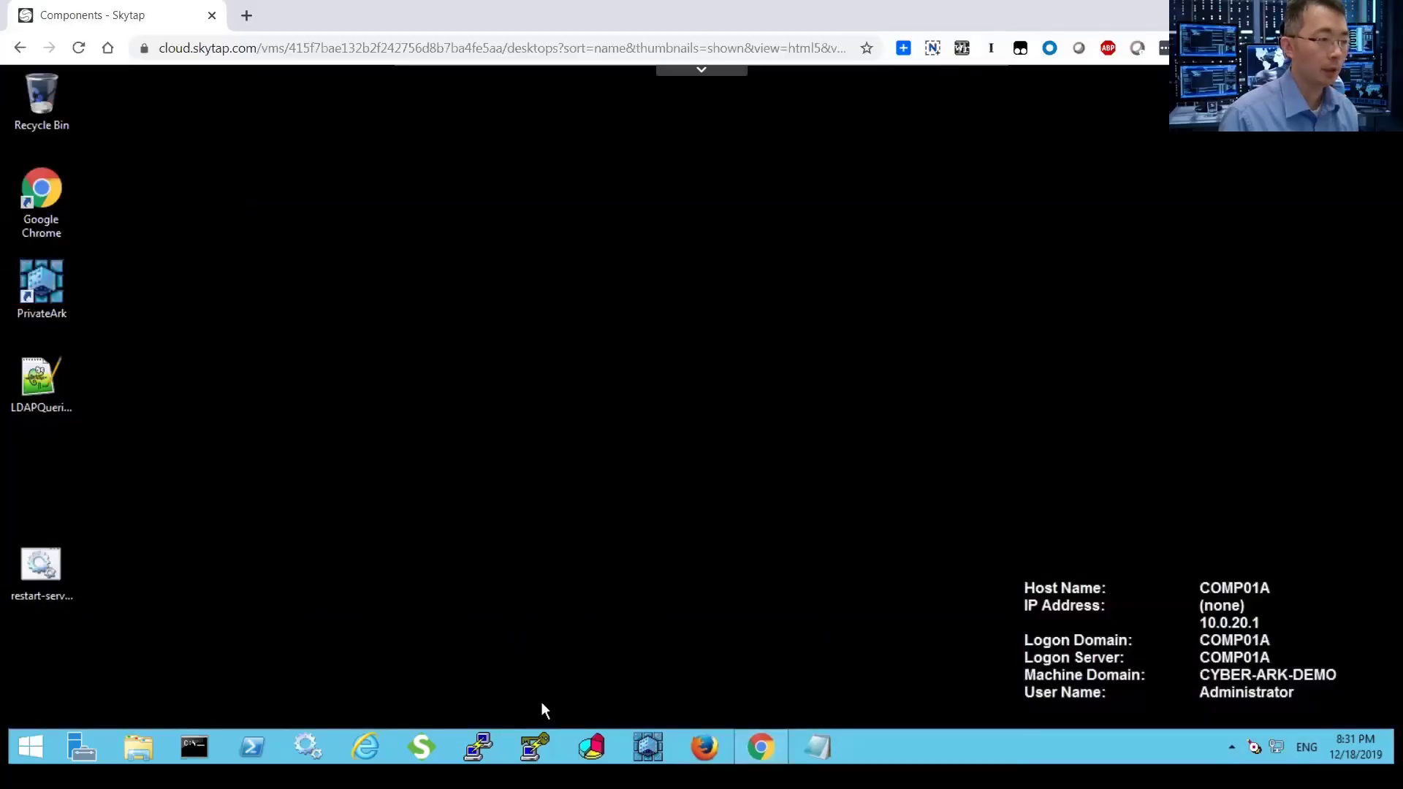
Launch PuTTYgen and generate a 2048-bit SSH-2 RSA key pair.
left_click(536, 746)
left_click(833, 478)
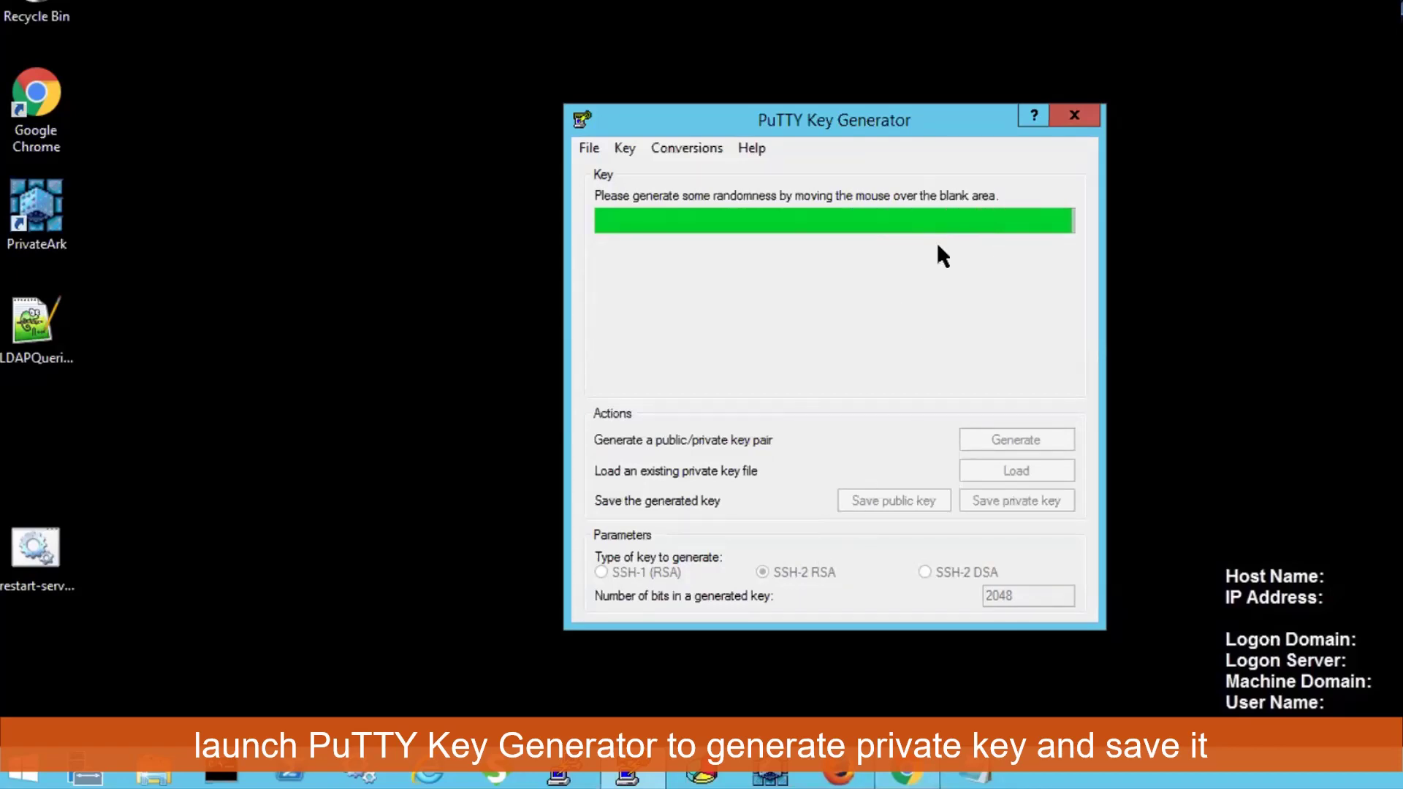
Save the private key without a passphrase to the Desktop as 'private'.
left_click(1011, 495)
left_click(836, 433)
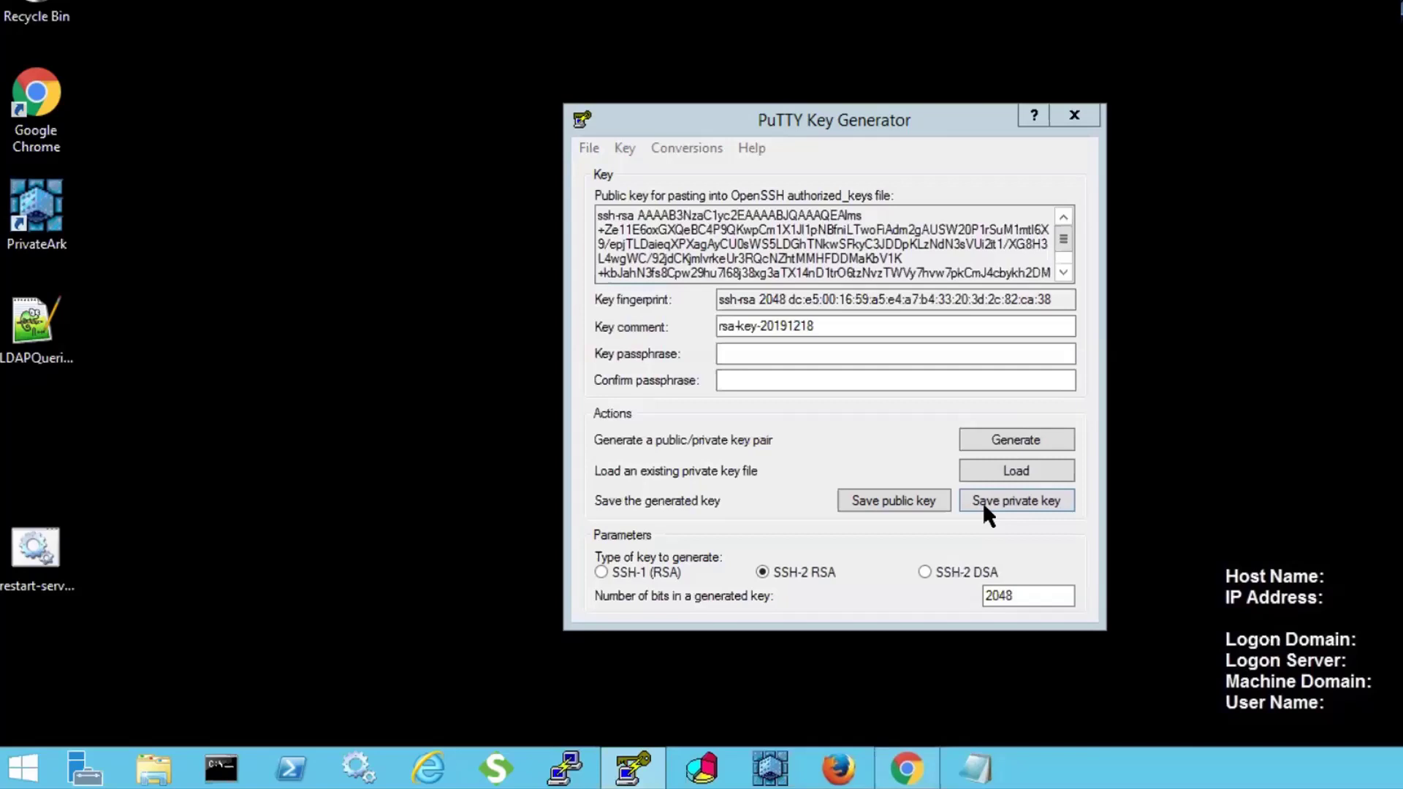
left_click_drag(880, 120, 762, 95)
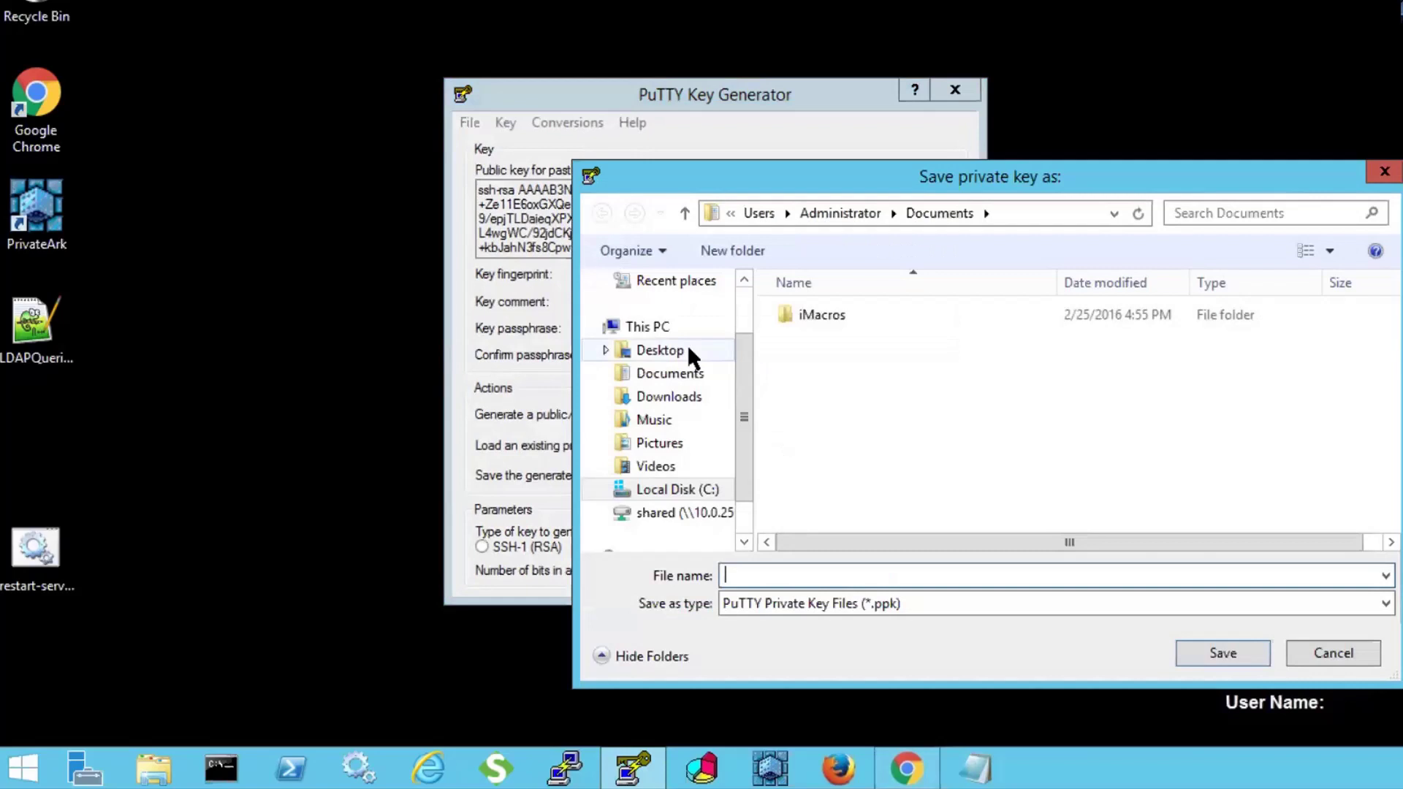
left_click(687, 350)
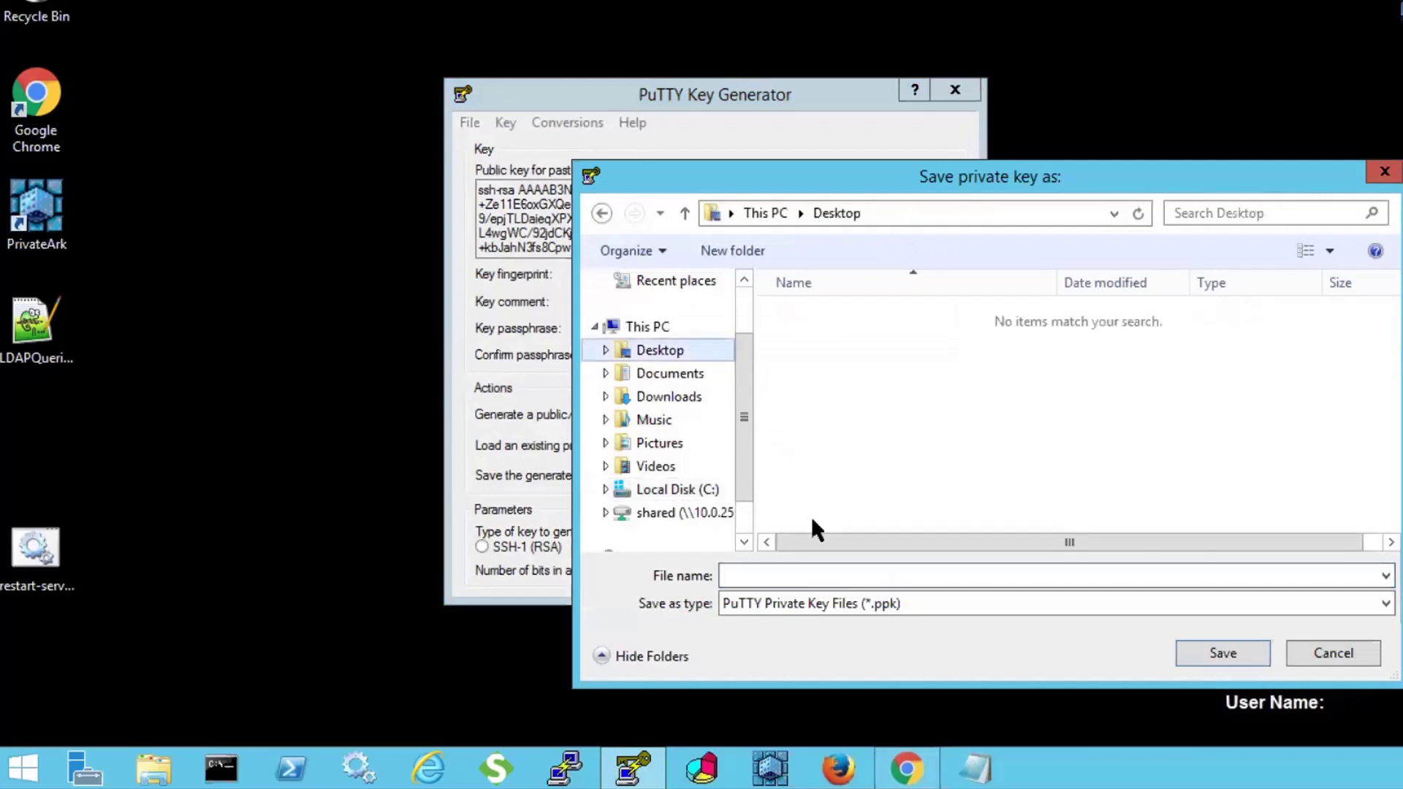
left_click(837, 577)
type("private")
key("Return")
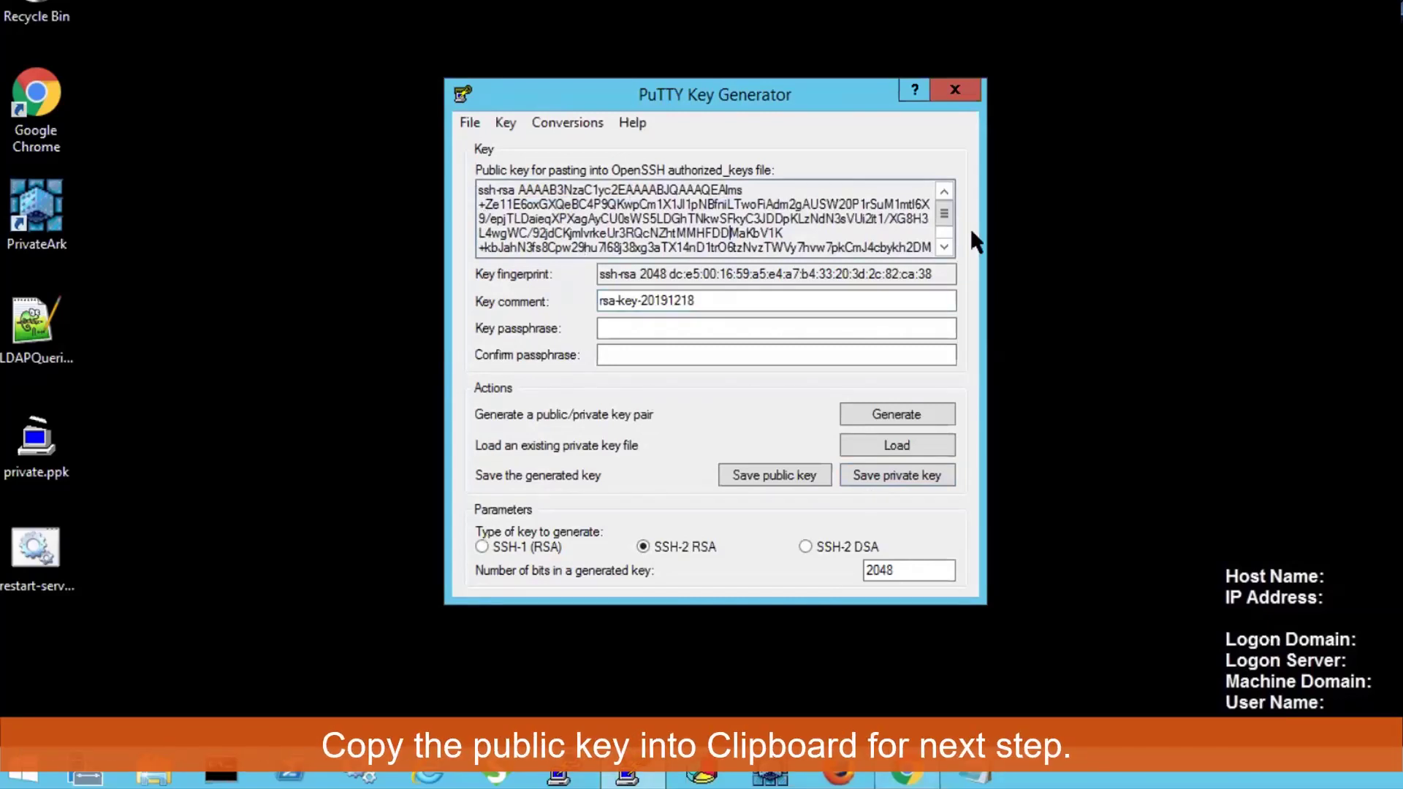
Select the whole public key text and copy it to the clipboard.
scroll(943, 230, "down", 1)
left_click_drag(842, 240, 516, 171)
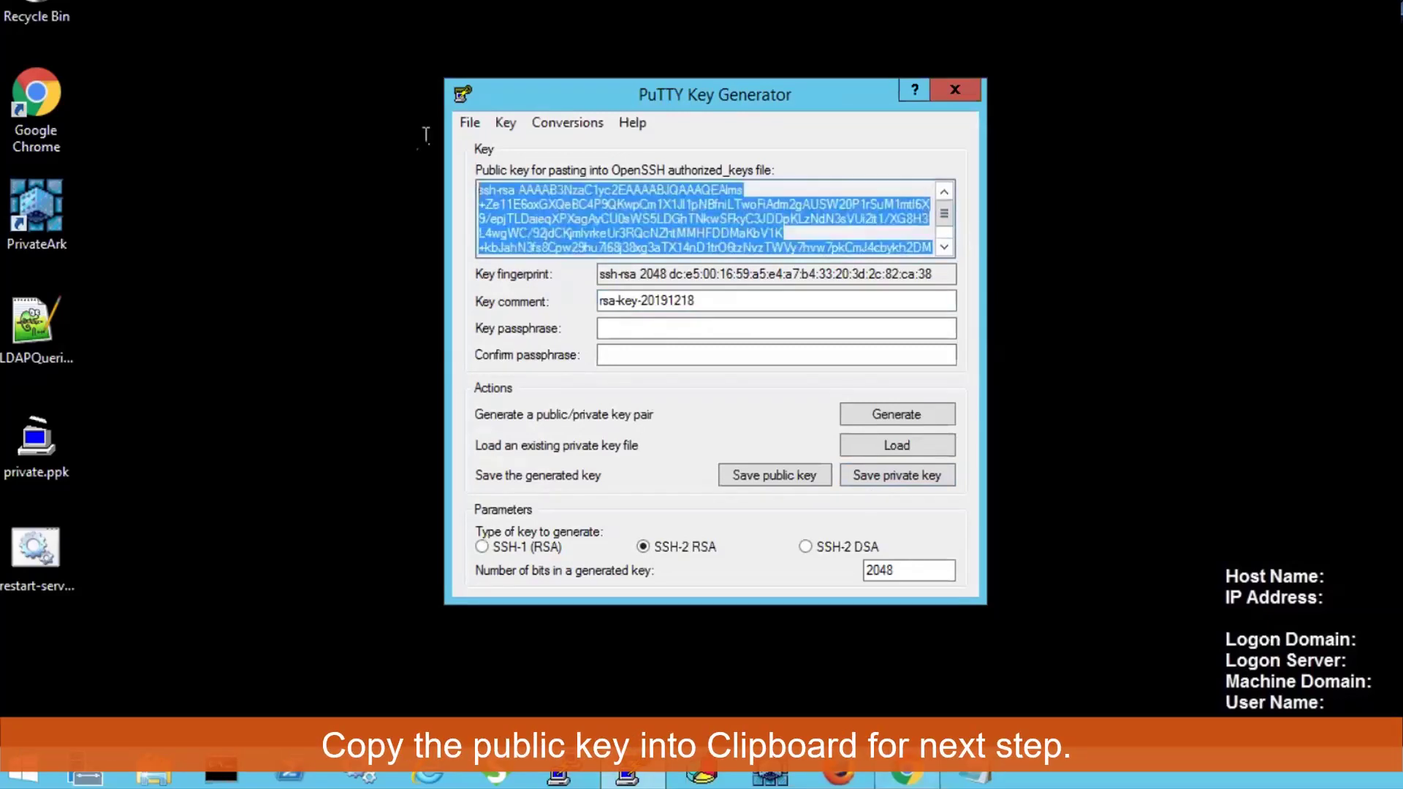
right_click(549, 186)
left_click(598, 246)
Launch PuTTY and connect via the saved 'CentOS - Target Linux' session.
left_click(559, 775)
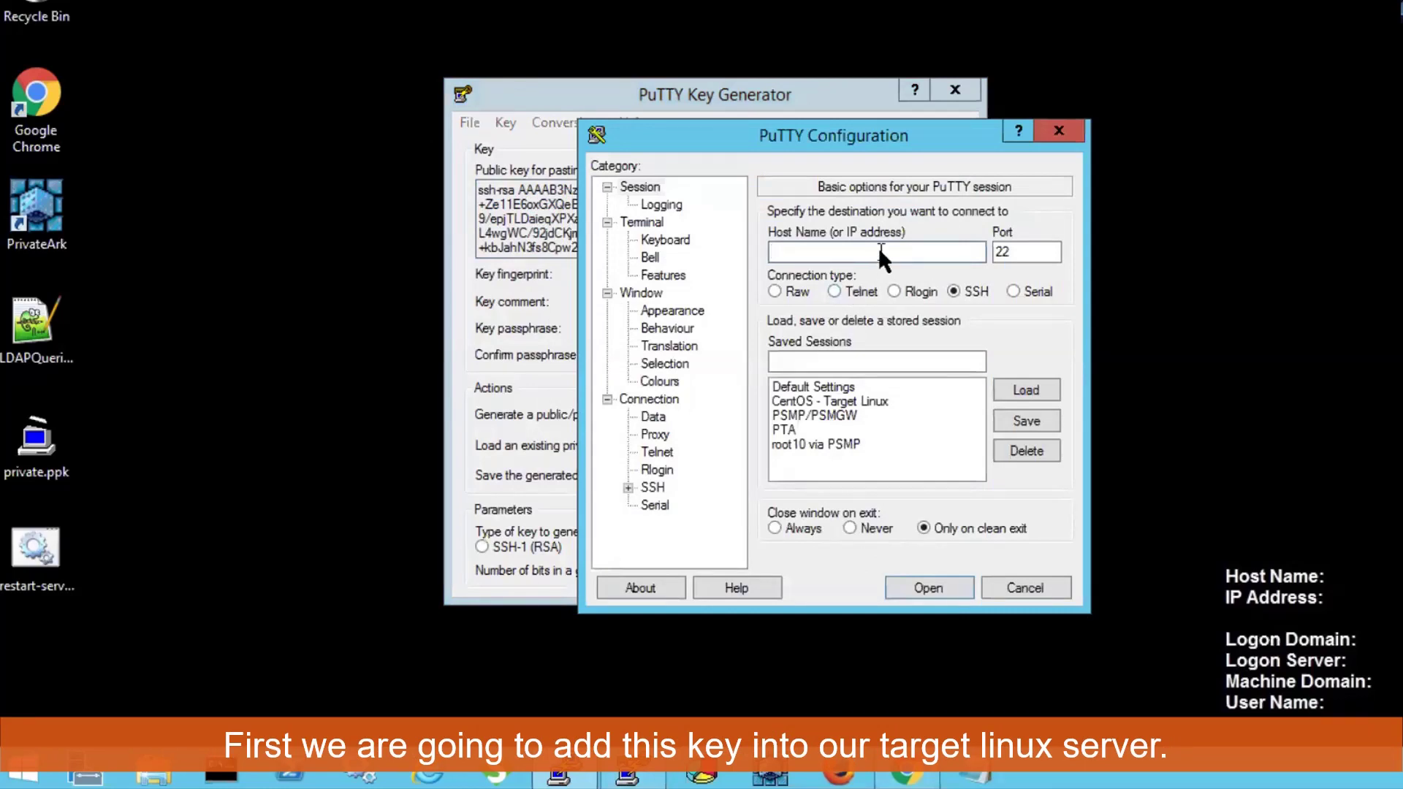
double_click(833, 401)
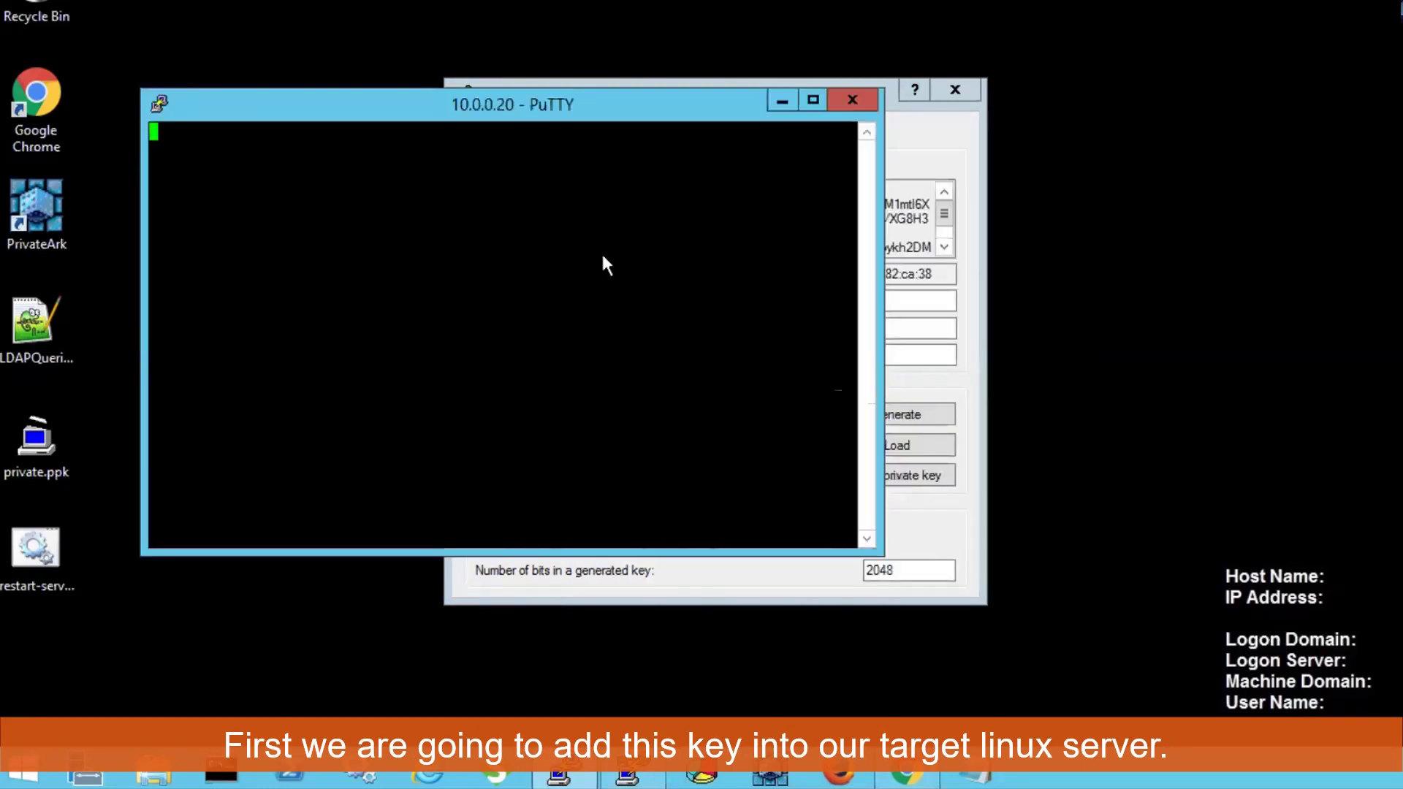
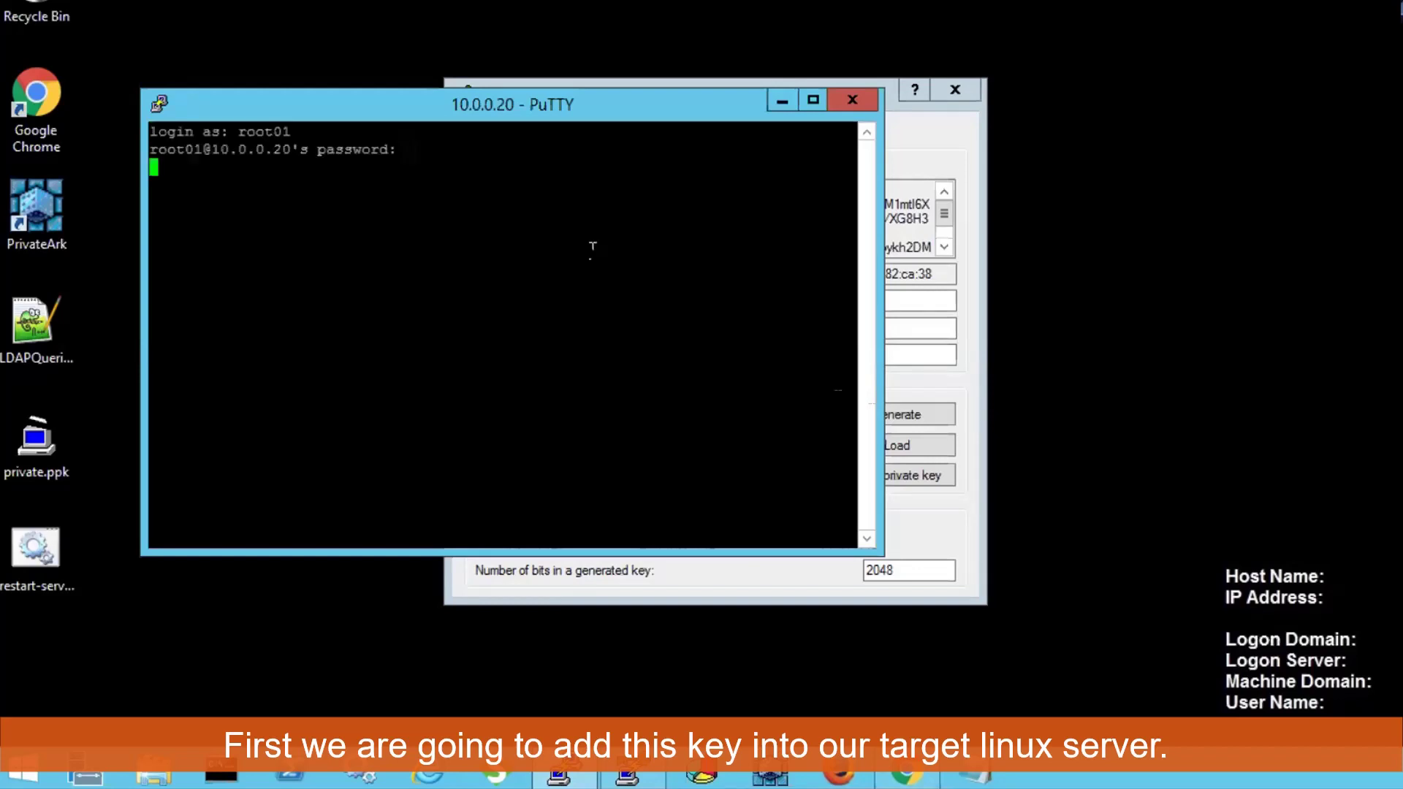
Log into centos-target01 and open ~/.ssh/authorized_keys in vi.
key("Return")
key("Return")
key("Return")
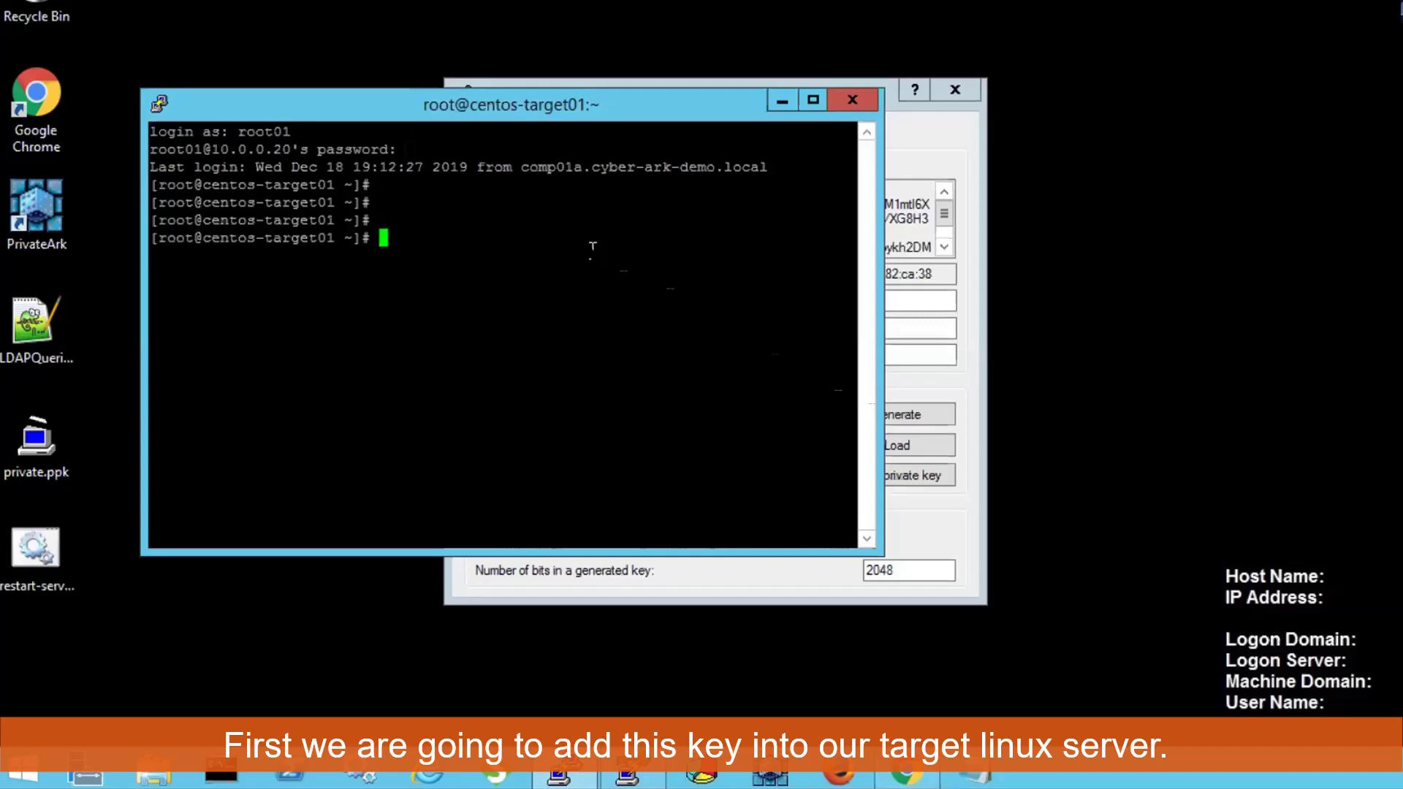
type("vi ~/.ssh/authorized_keys")
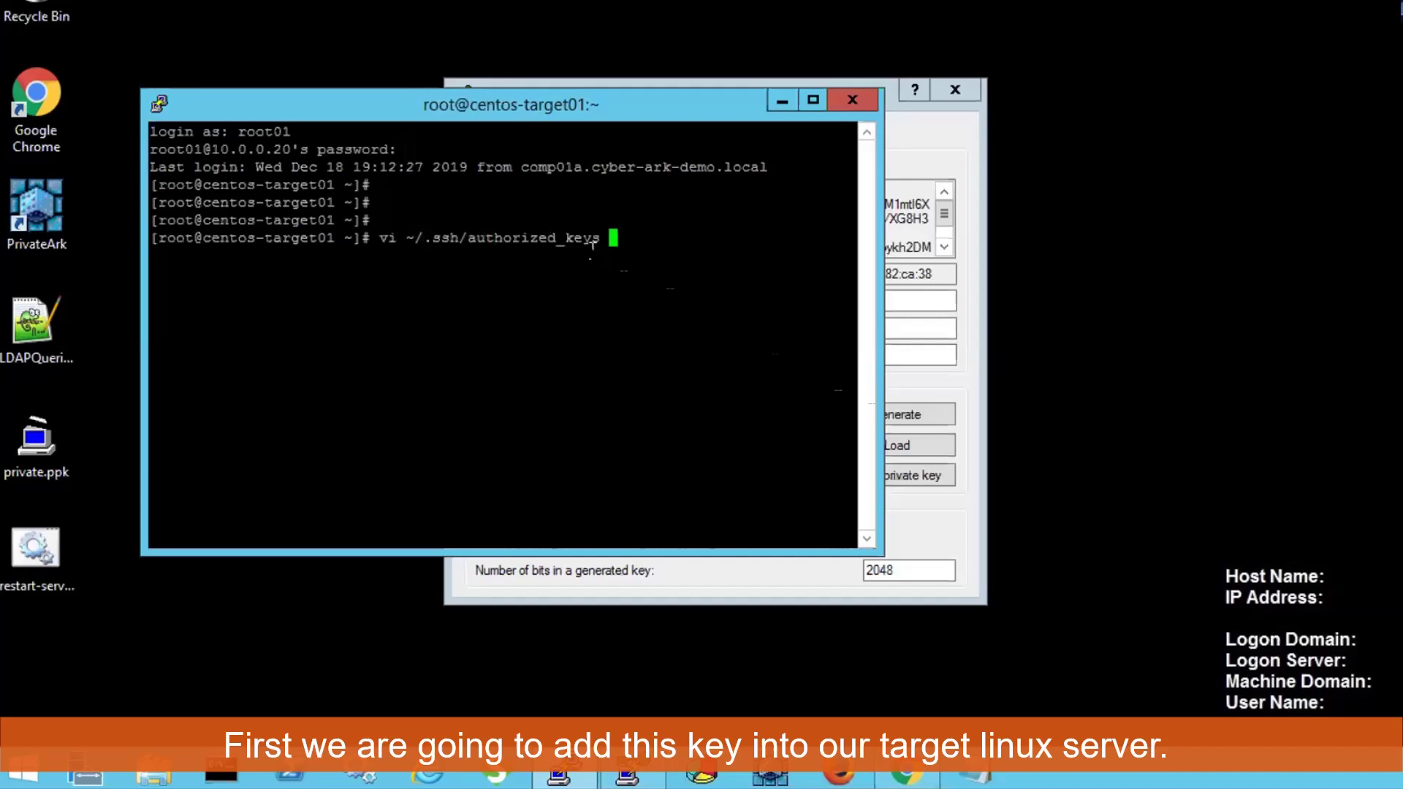
key("Return")
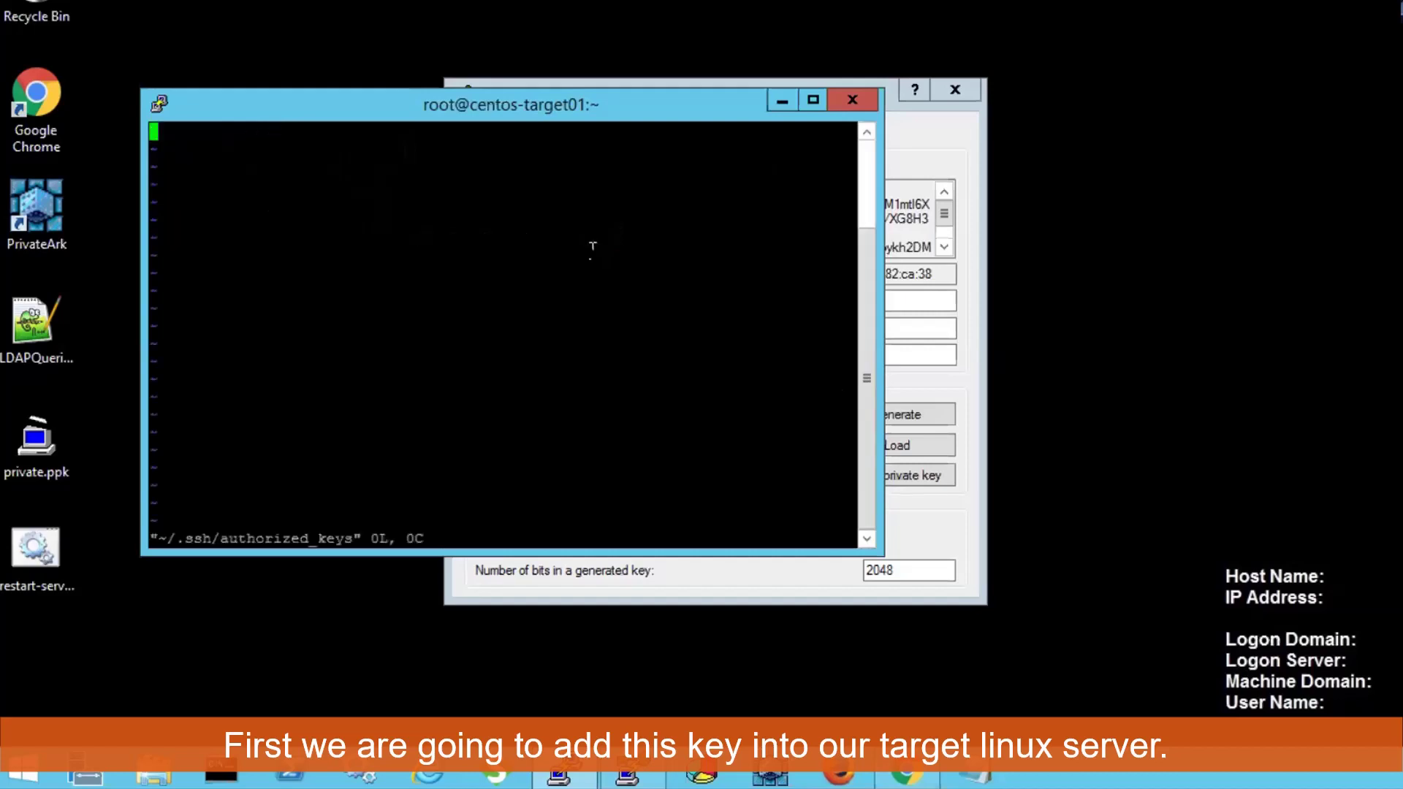
Paste the rsa-key-20191218 public key into authorized_keys, save with :wq, and begin a cat check.
key("i")
right_click(593, 246)
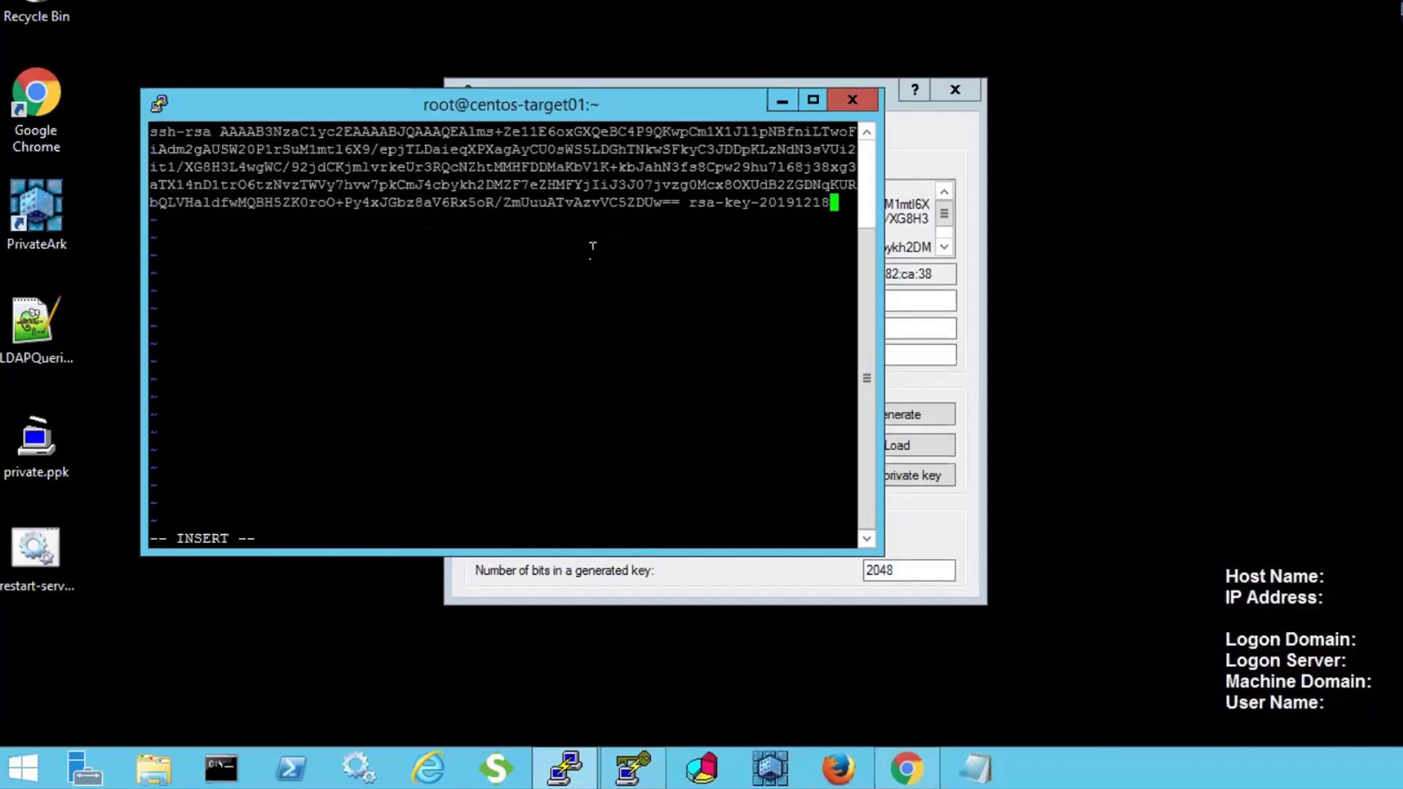
key("Escape")
type(":wq")
key("Return")
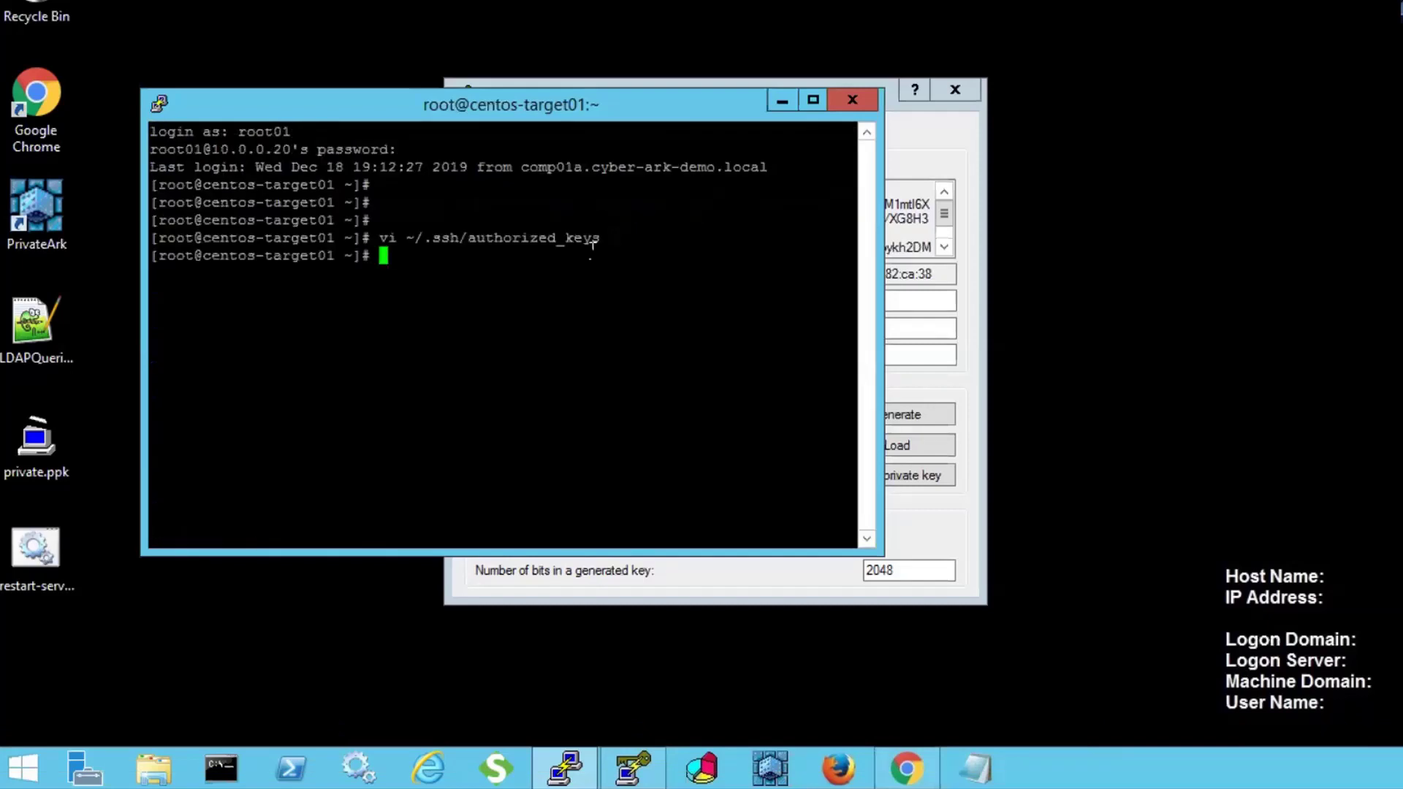
type("cat")
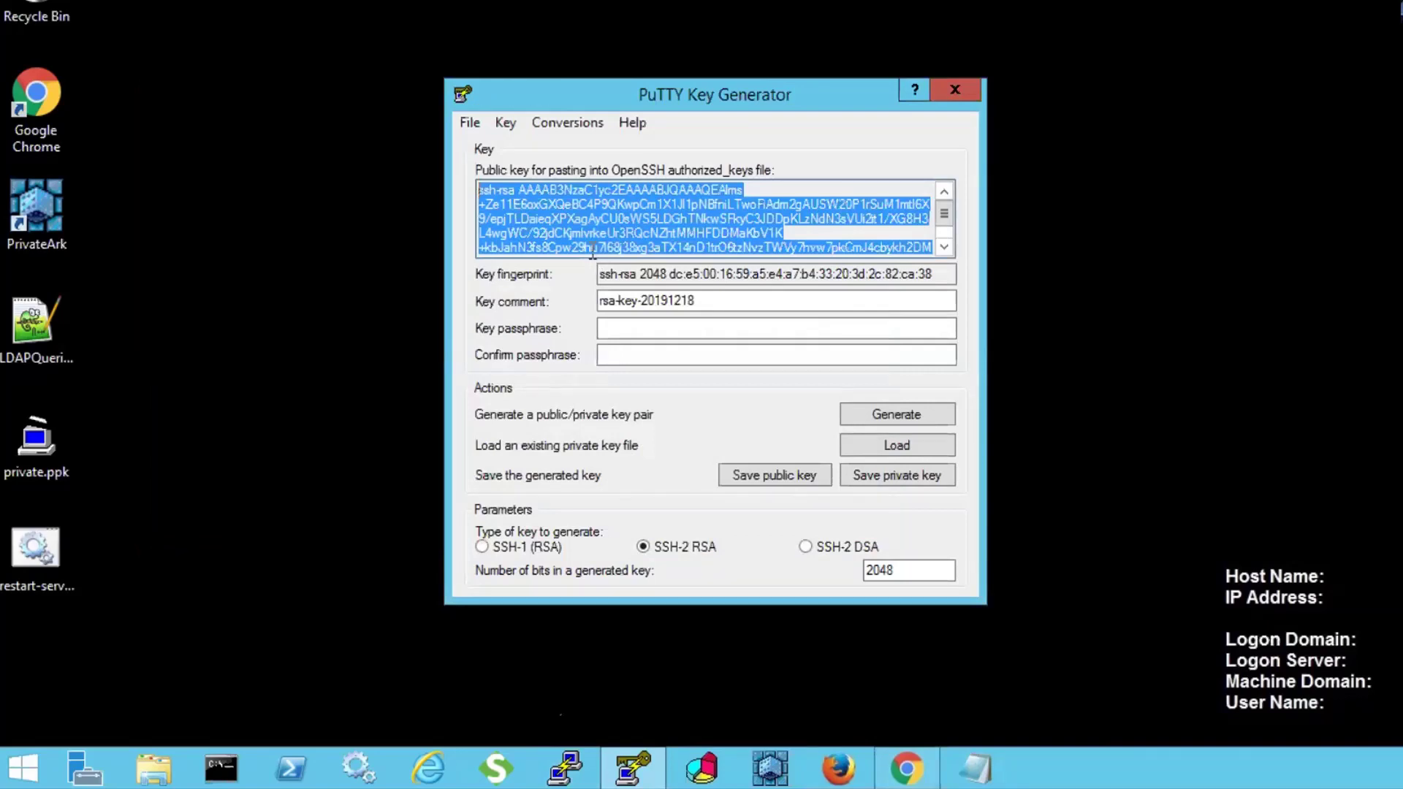
Create a PuTTY session for host 10.0.0.20 and save it as '10.0.0.20'.
left_click(565, 768)
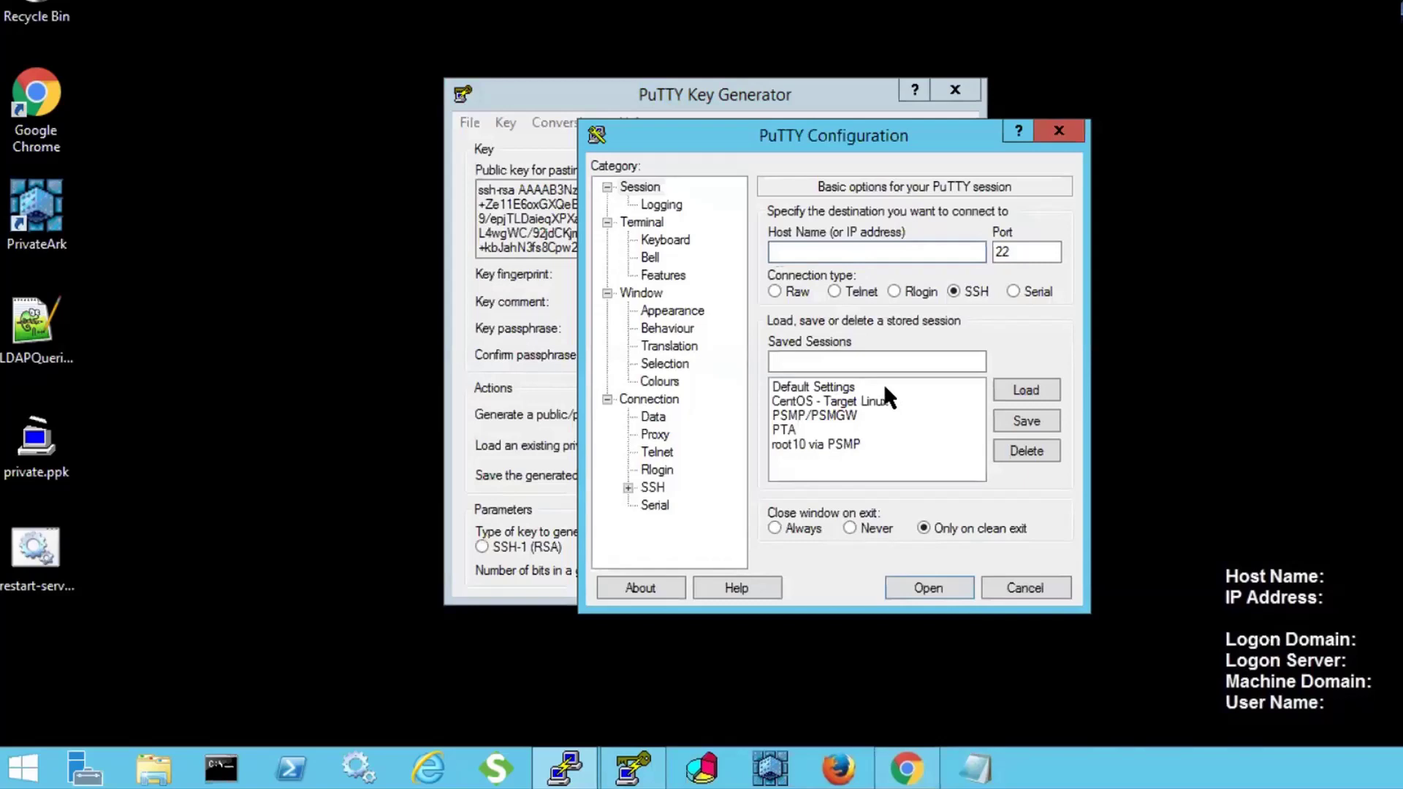
type("10.0.0.20")
left_click(862, 354)
type("10.0.0.20")
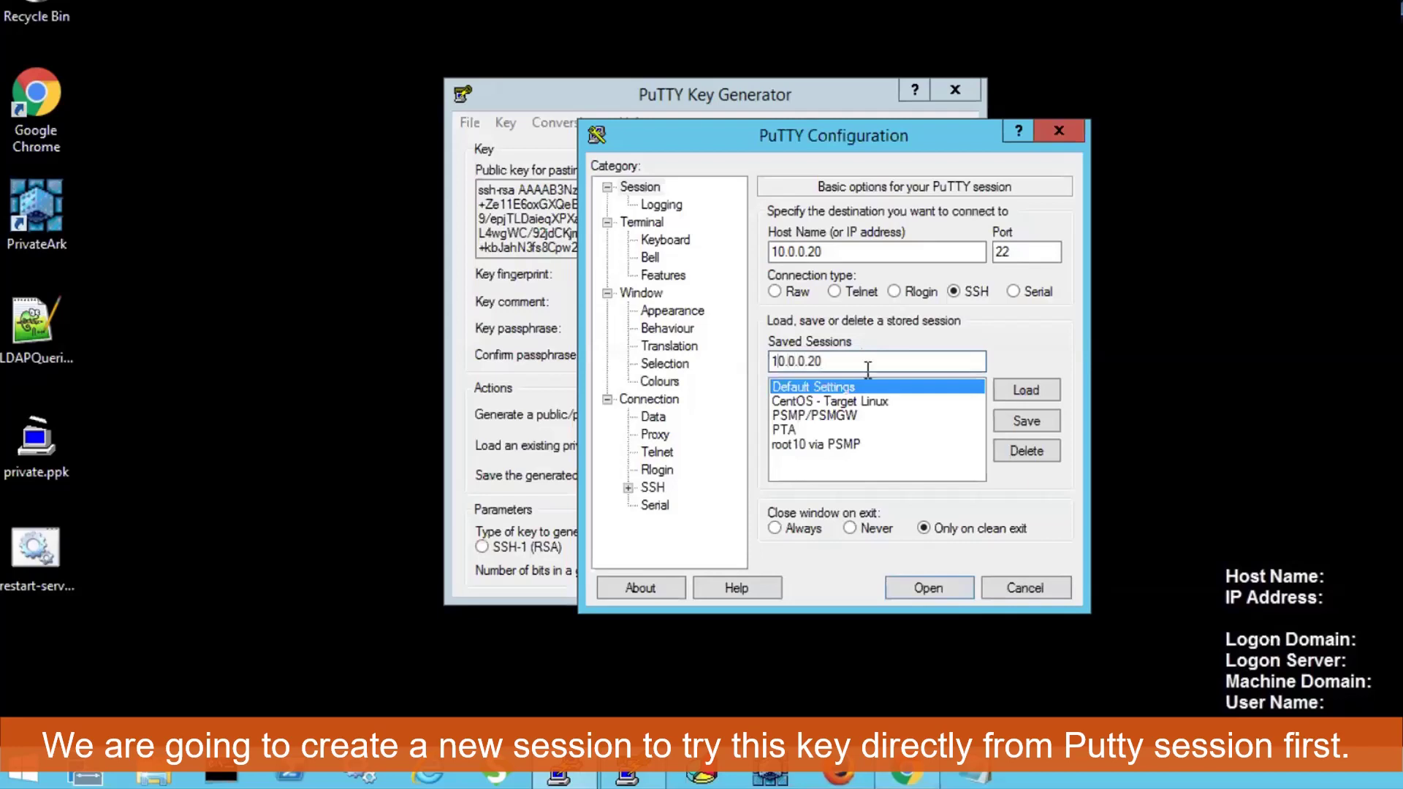
left_click(1026, 421)
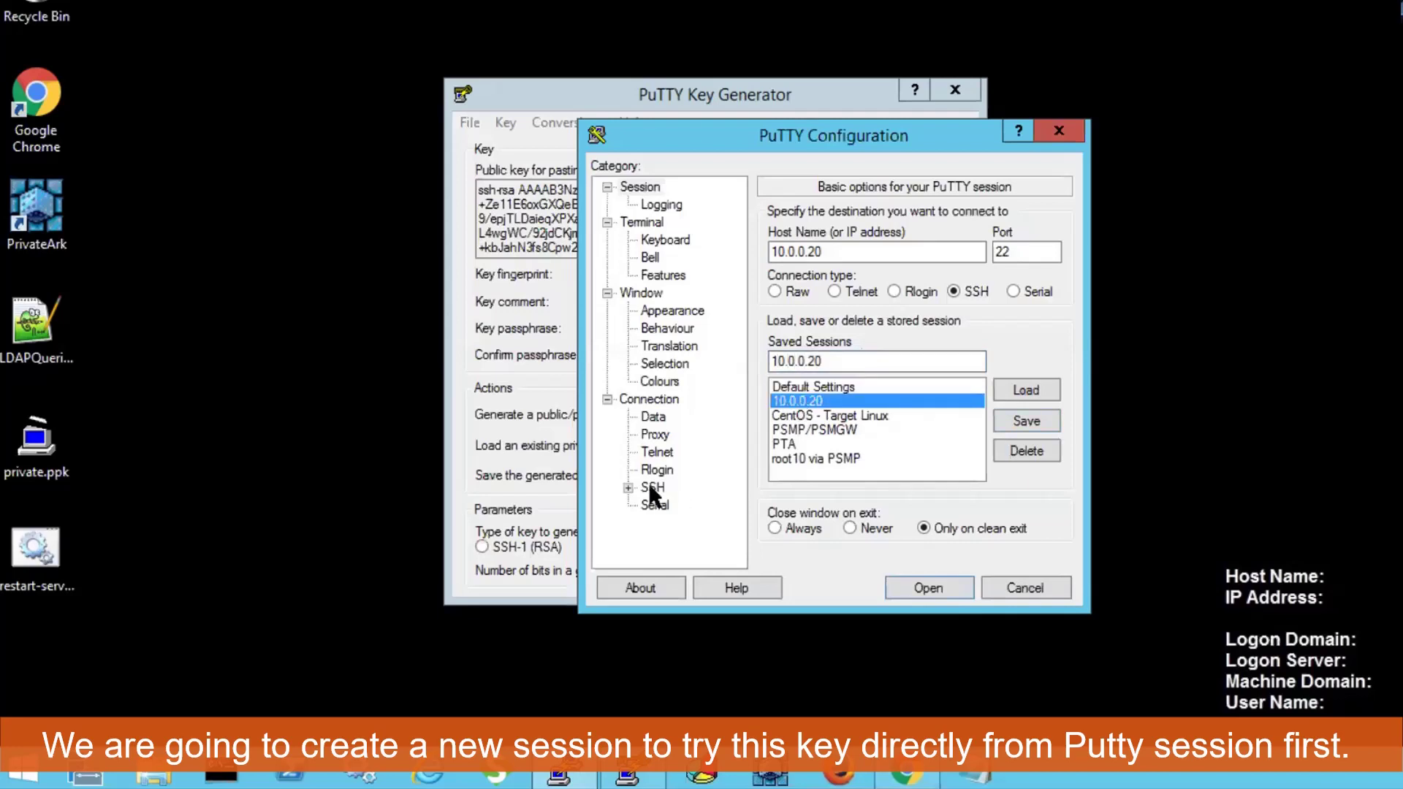
Set auto-login username root01 and private.ppk from the Desktop as the SSH auth key.
left_click(653, 420)
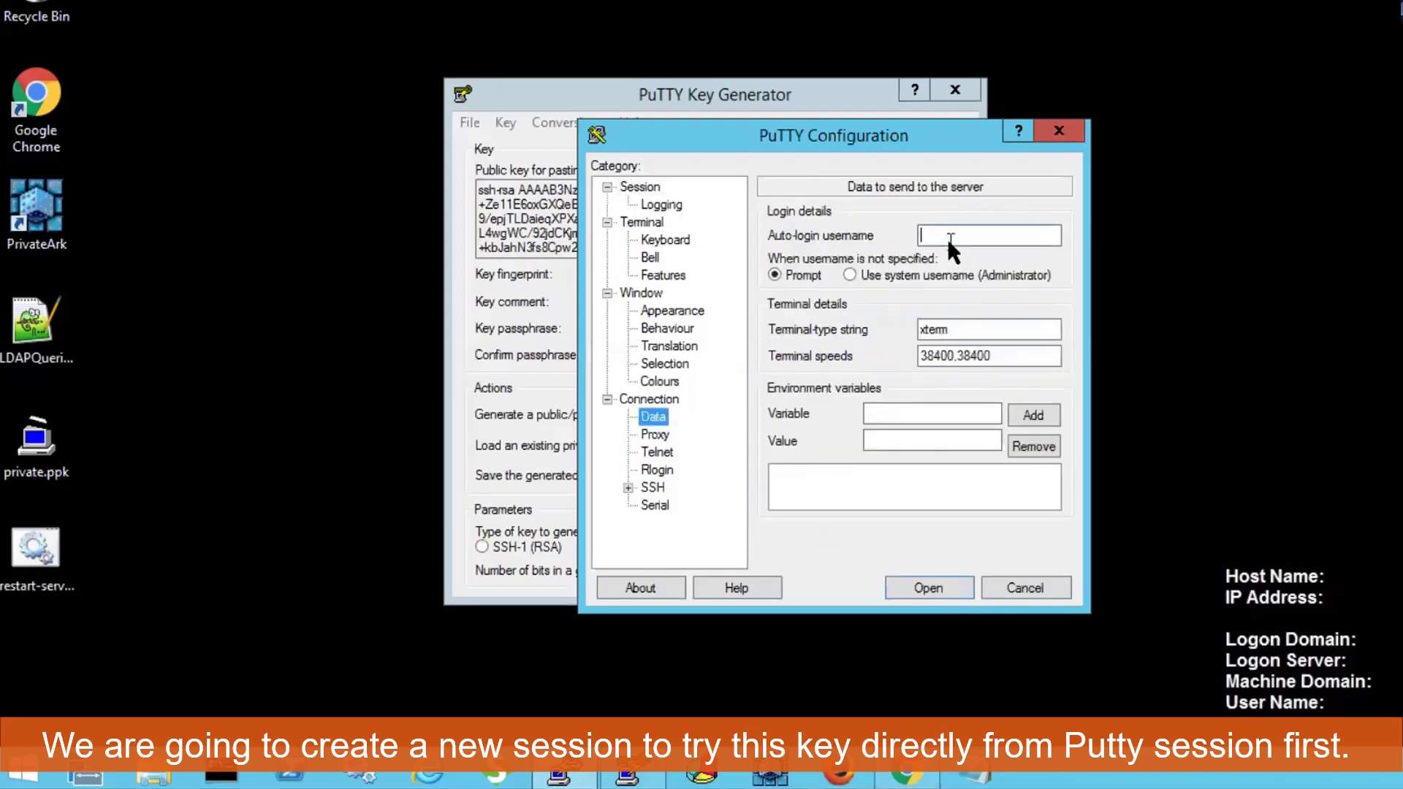
type("root01")
left_click(630, 486)
left_click(673, 469)
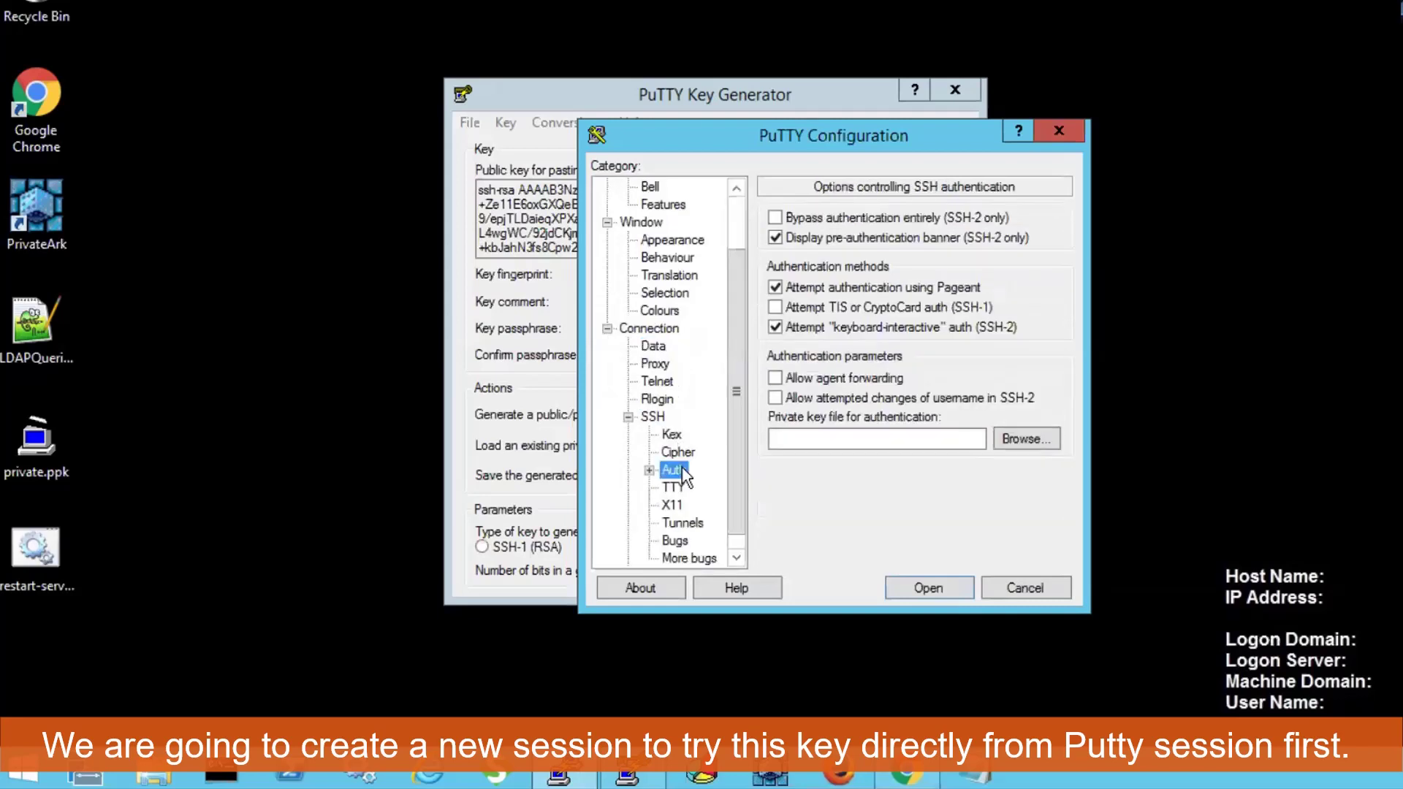
left_click(1030, 437)
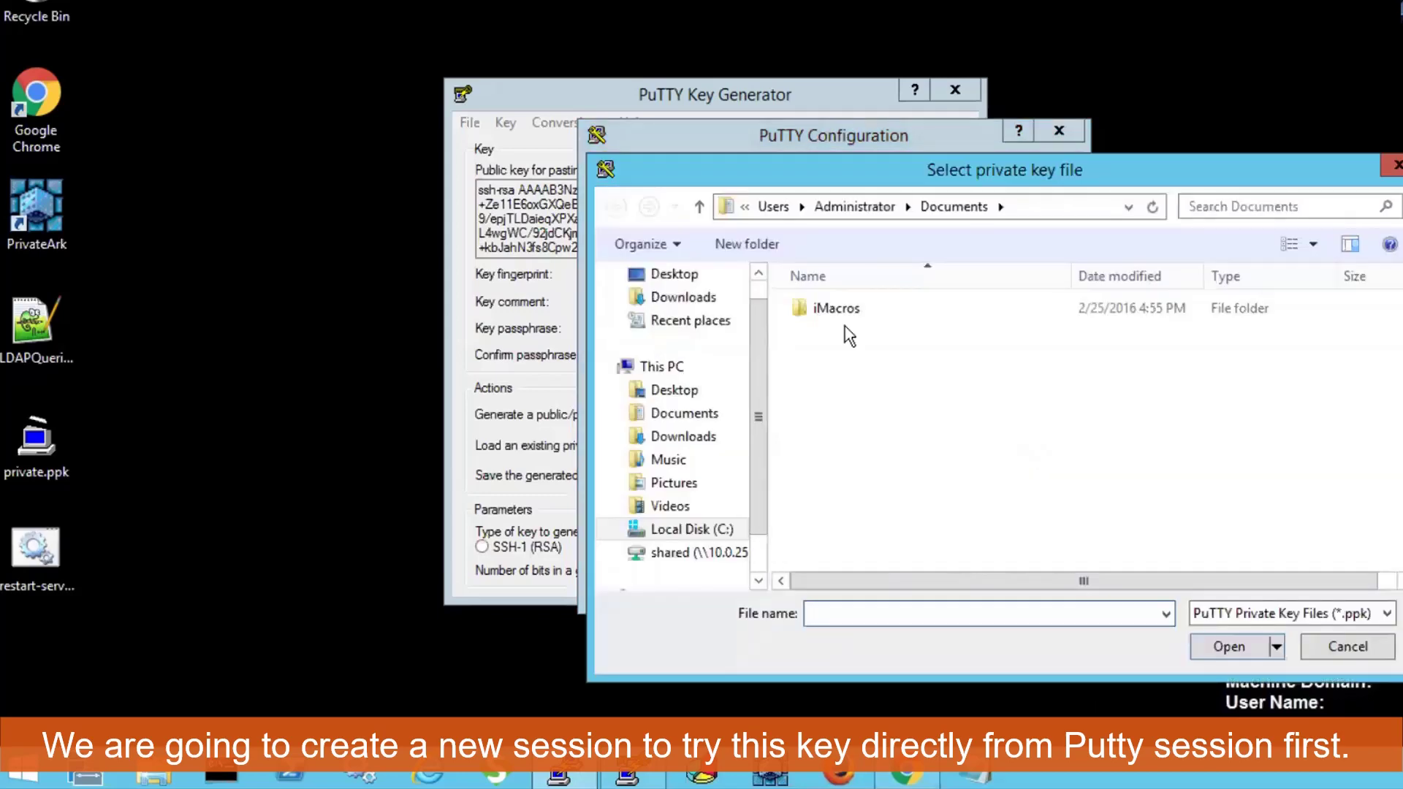
left_click(673, 274)
left_click(878, 410)
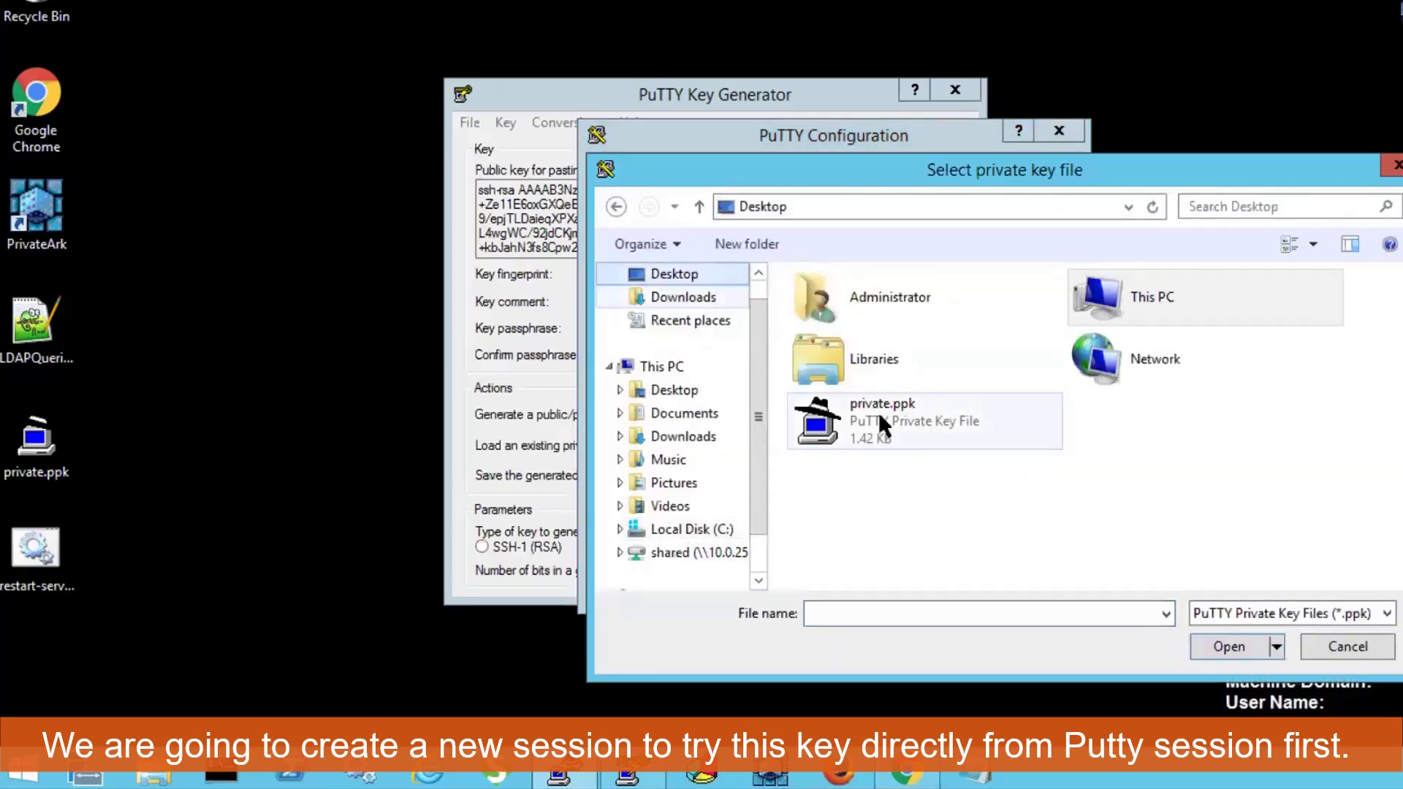
double_click(879, 411)
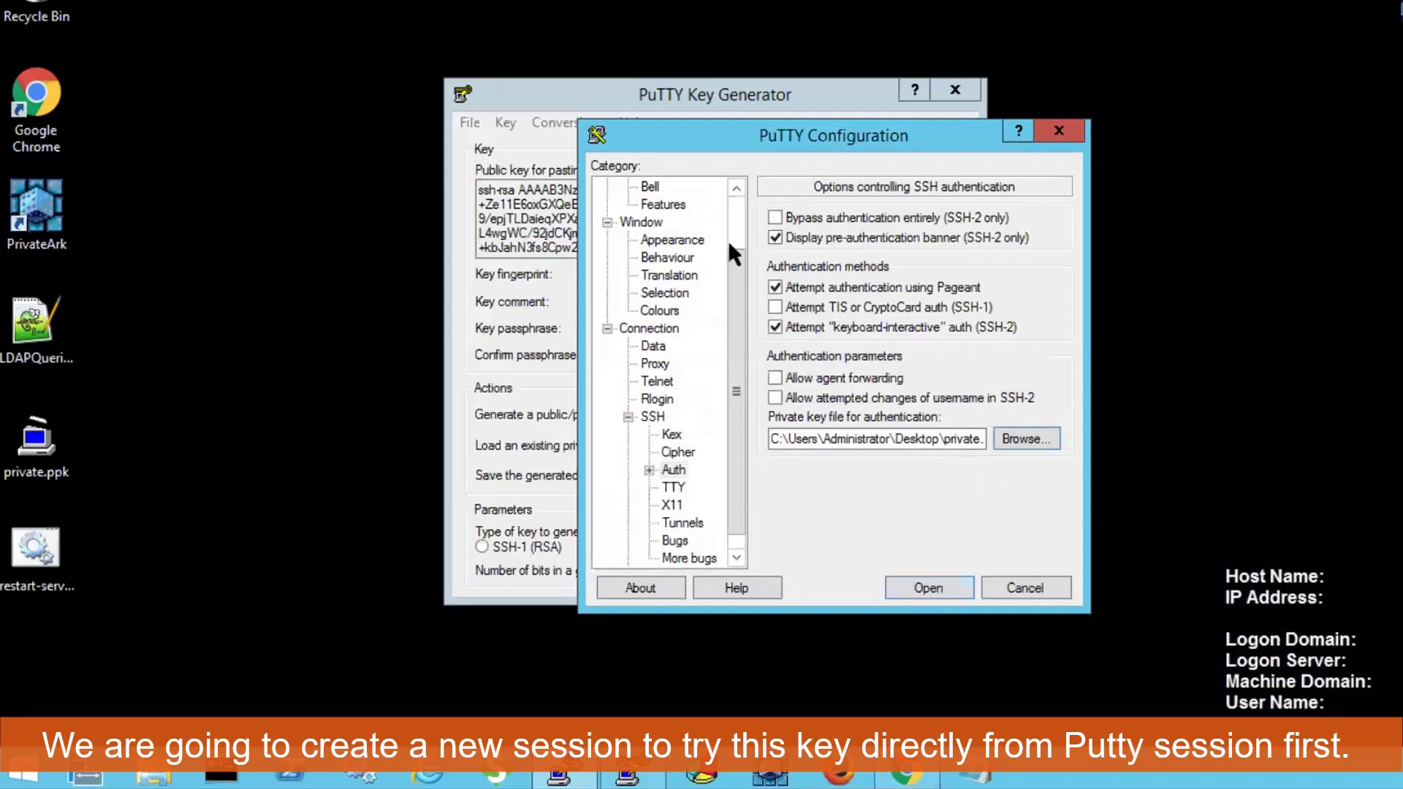
Connect to 10.0.0.20 using the key-based session.
scroll(736, 225, "up", 2)
left_click(647, 188)
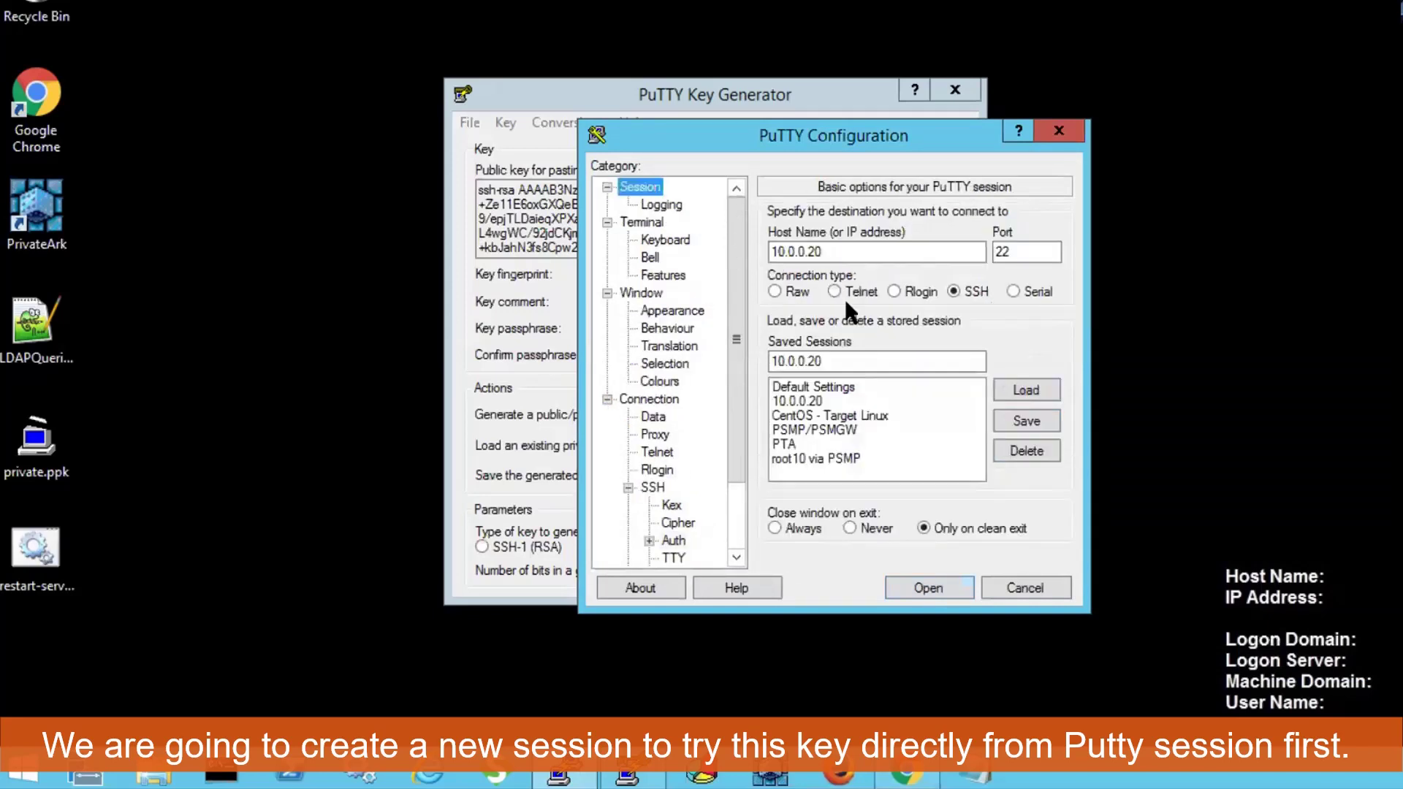
left_click(935, 590)
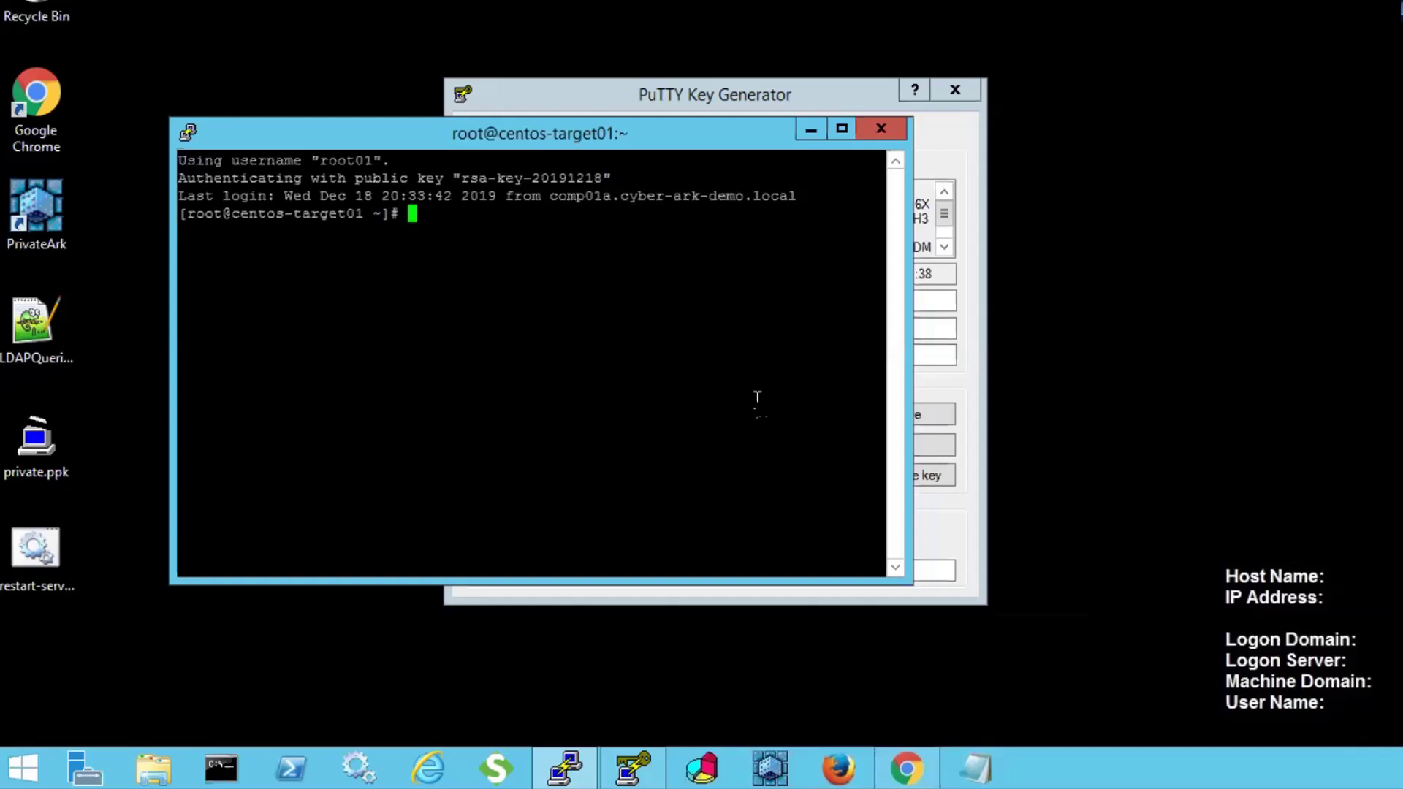
Sign in to CyberArk PVWA through LDAP with the vault admin account.
left_click(906, 768)
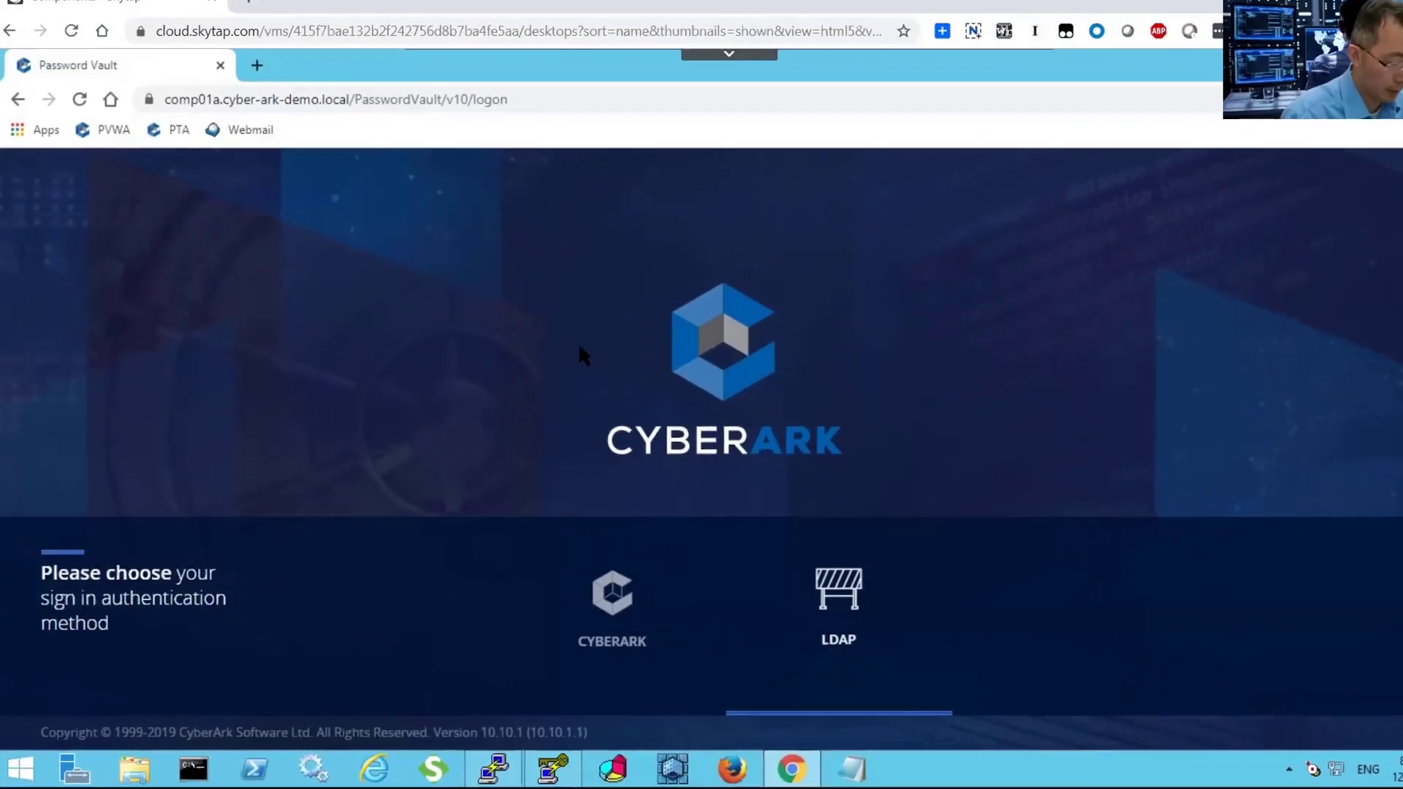
left_click(842, 622)
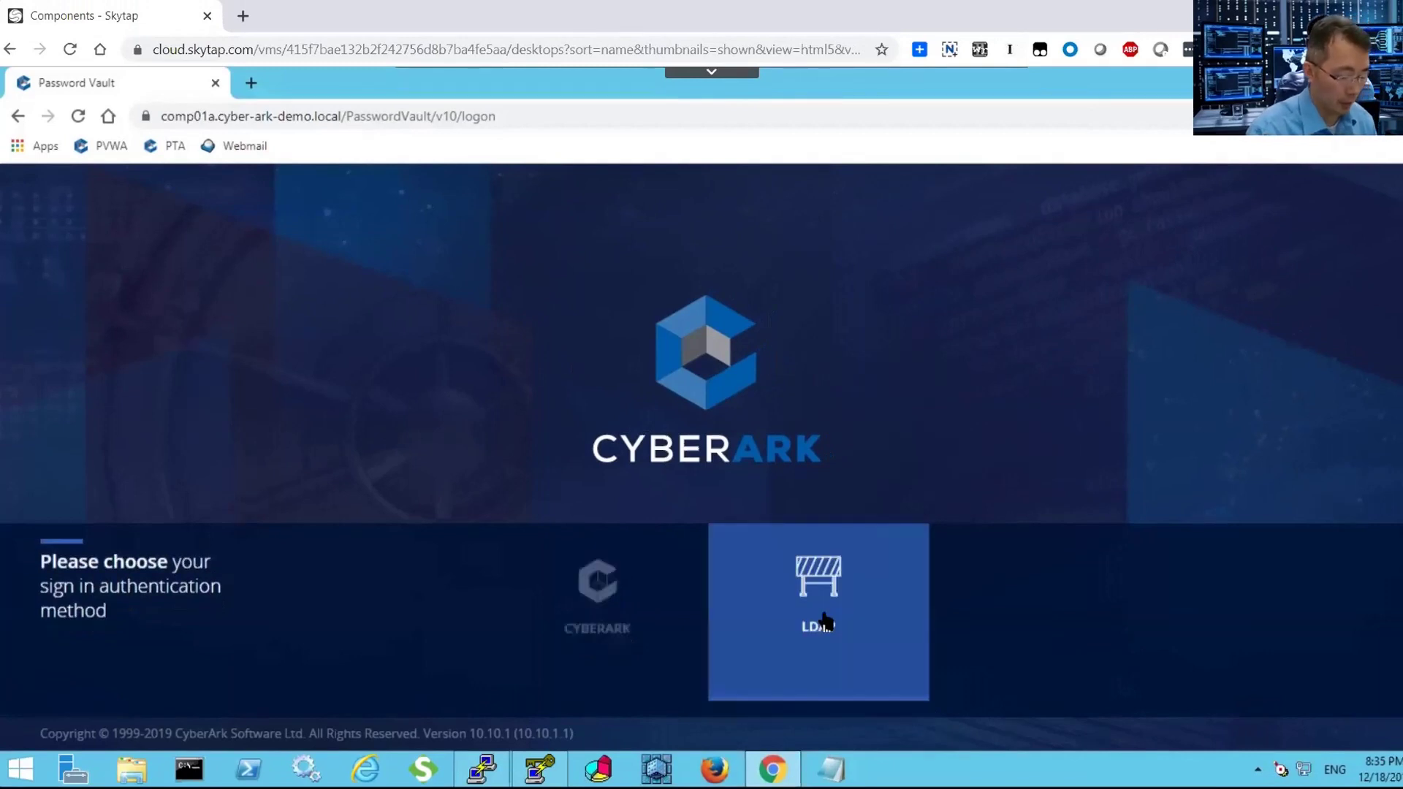
type("v")
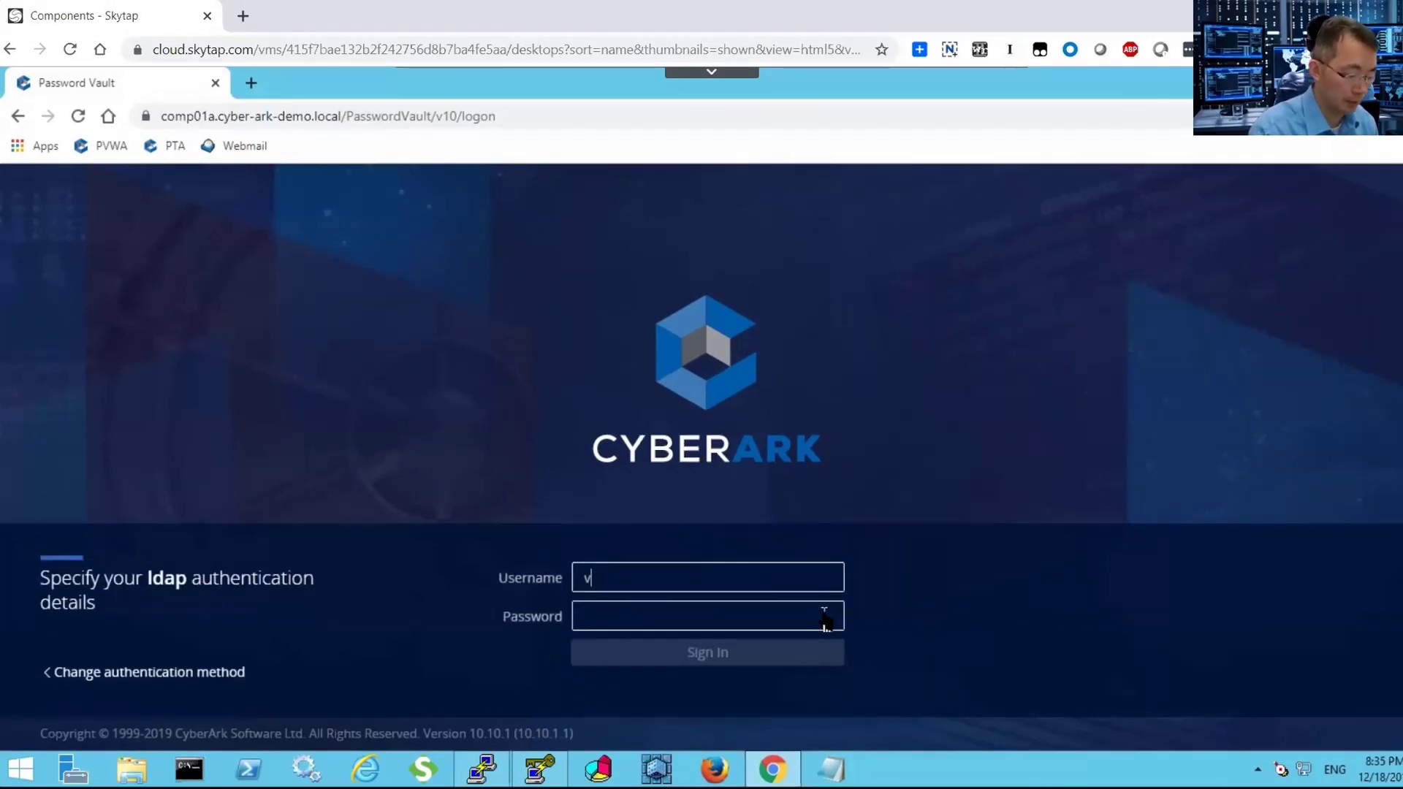
type("aultadmin01")
key("Tab")
type("*****")
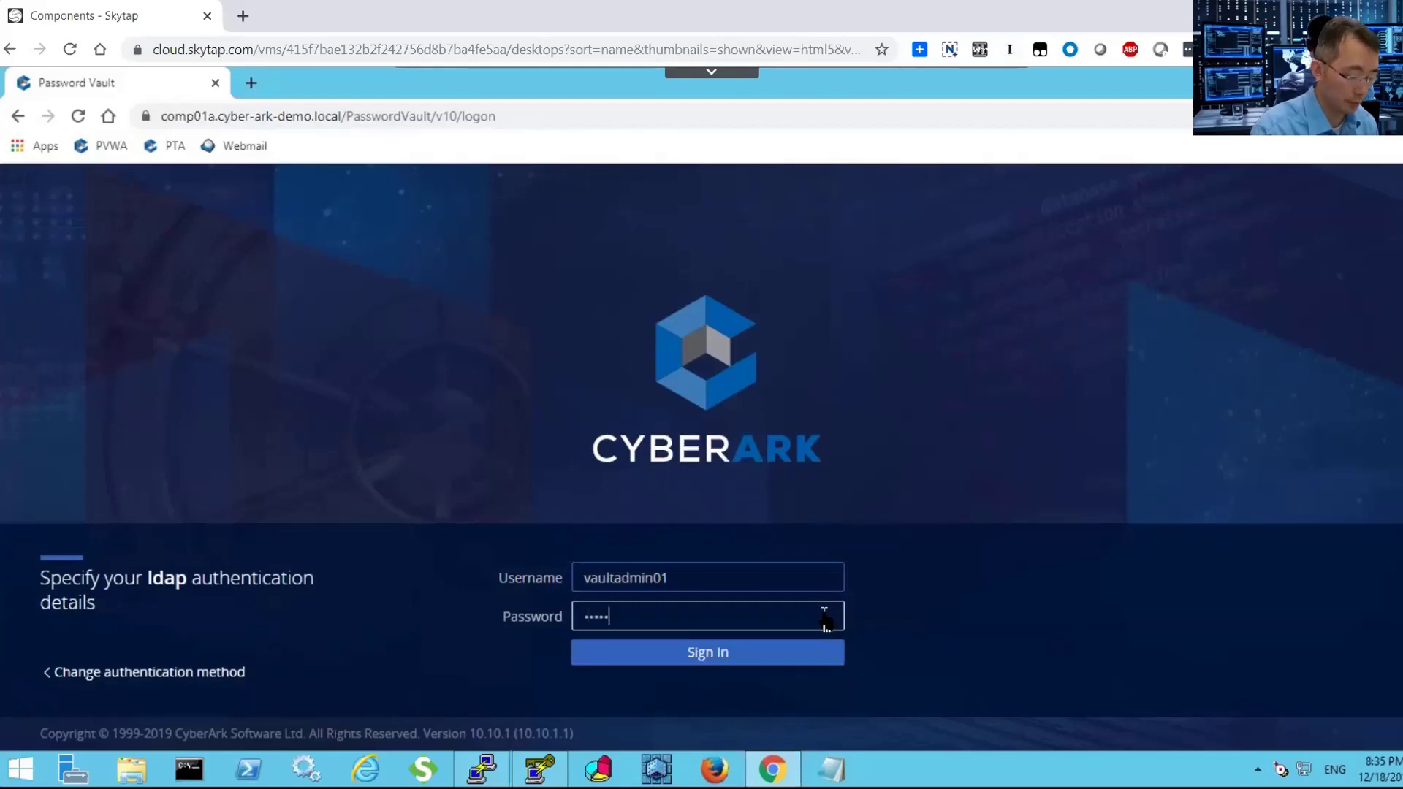
type("***")
key("Return")
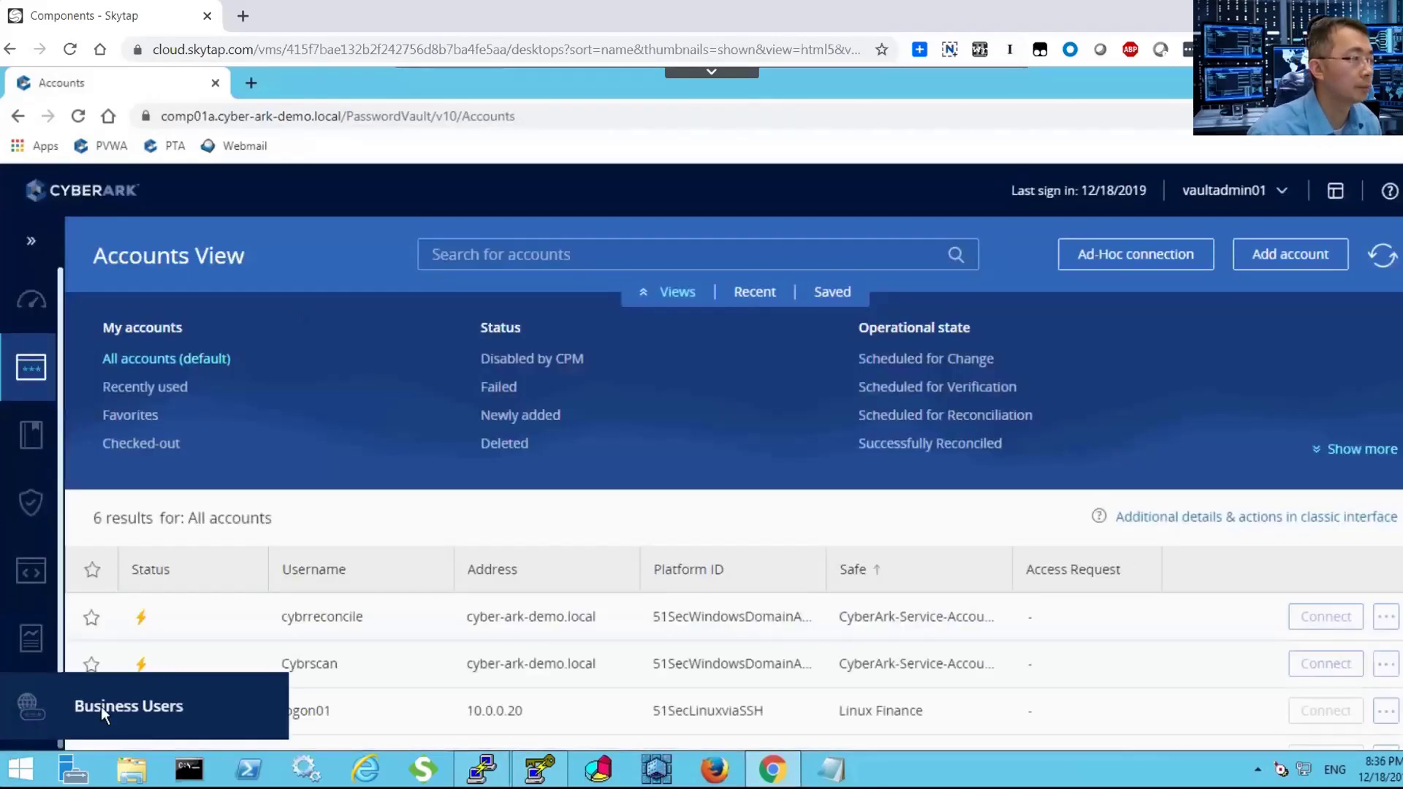
Go full screen and open Administration > Platform Management.
key("F11")
mouse_move(31, 677)
left_click(117, 589)
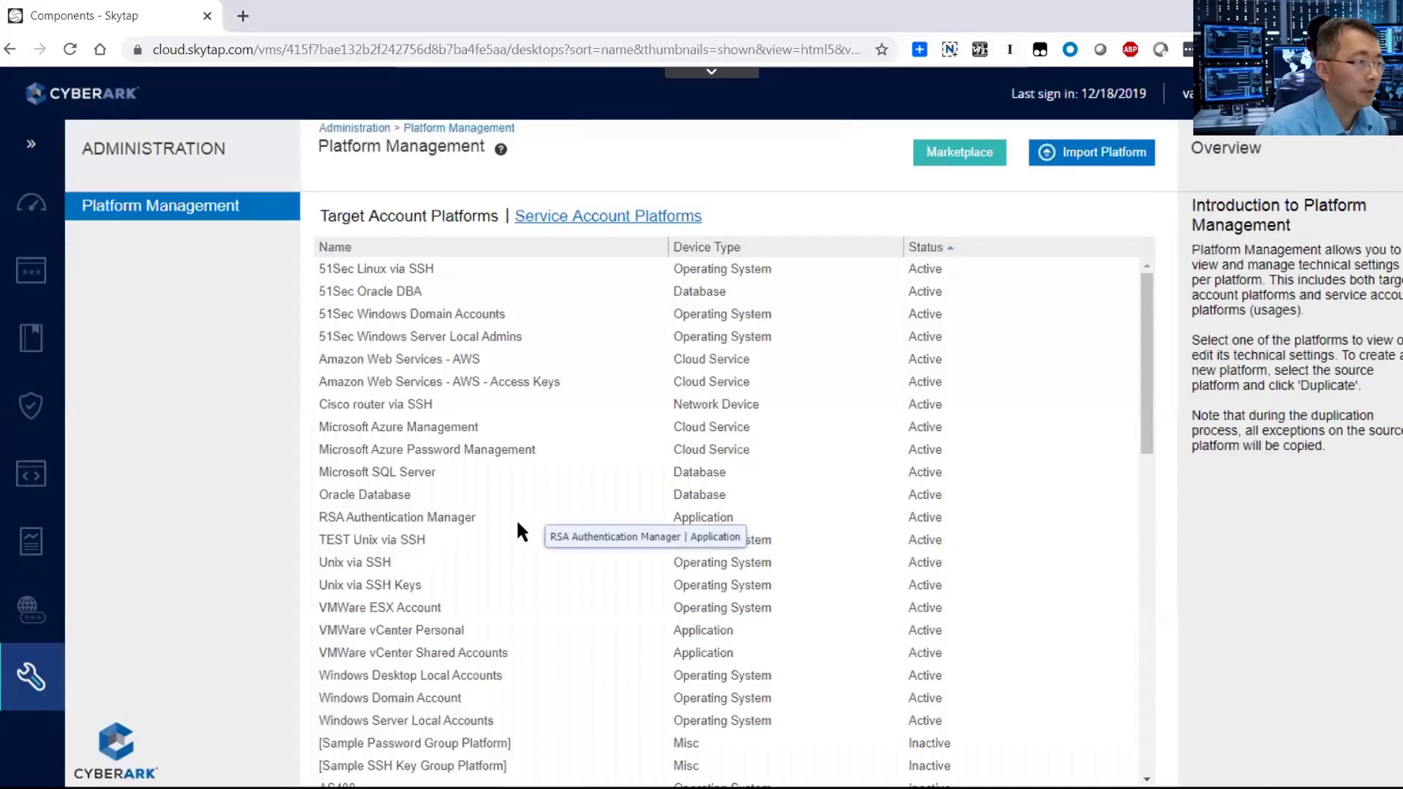
Duplicate the Unix via SSH Keys platform as '51Sec Unix via ssh keys'.
left_click(376, 584)
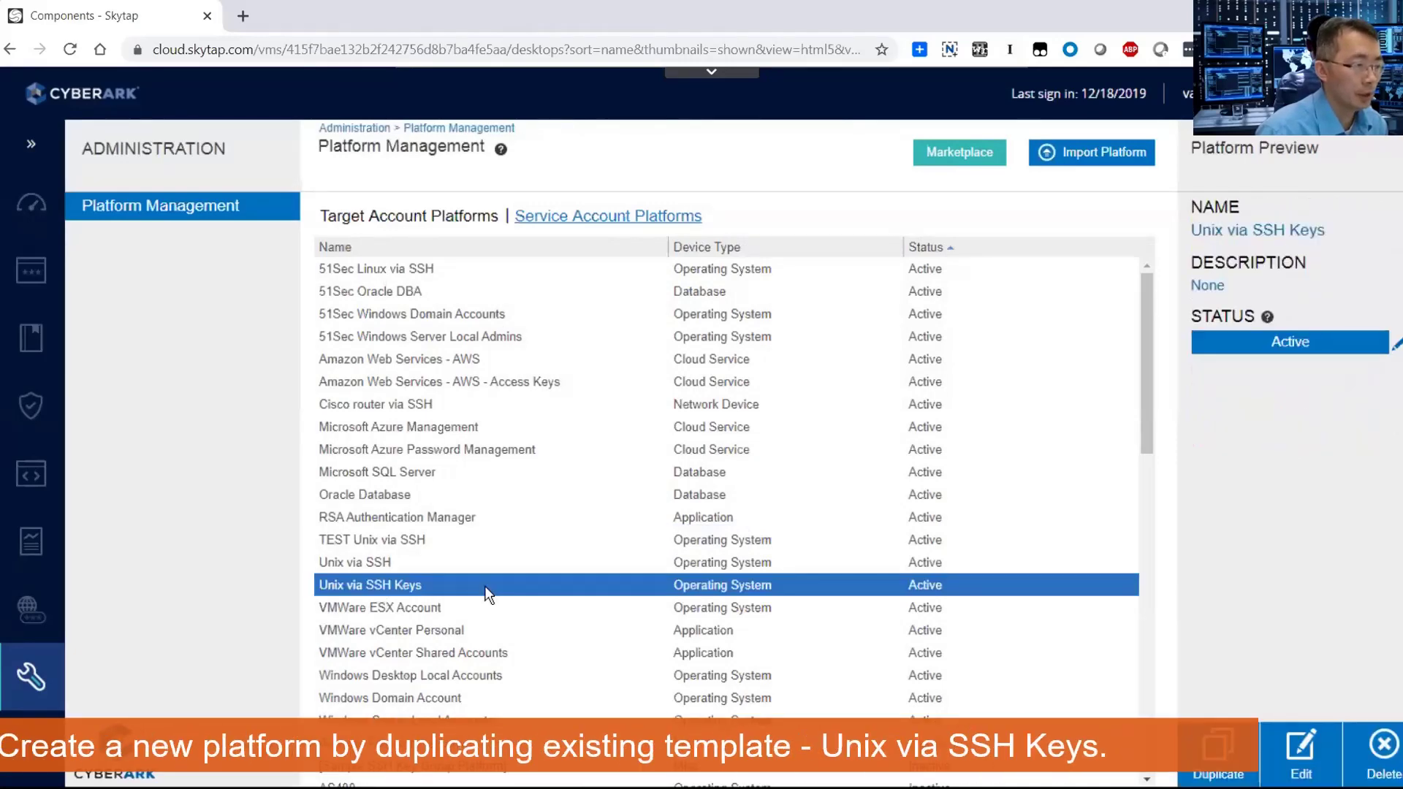
left_click(1213, 776)
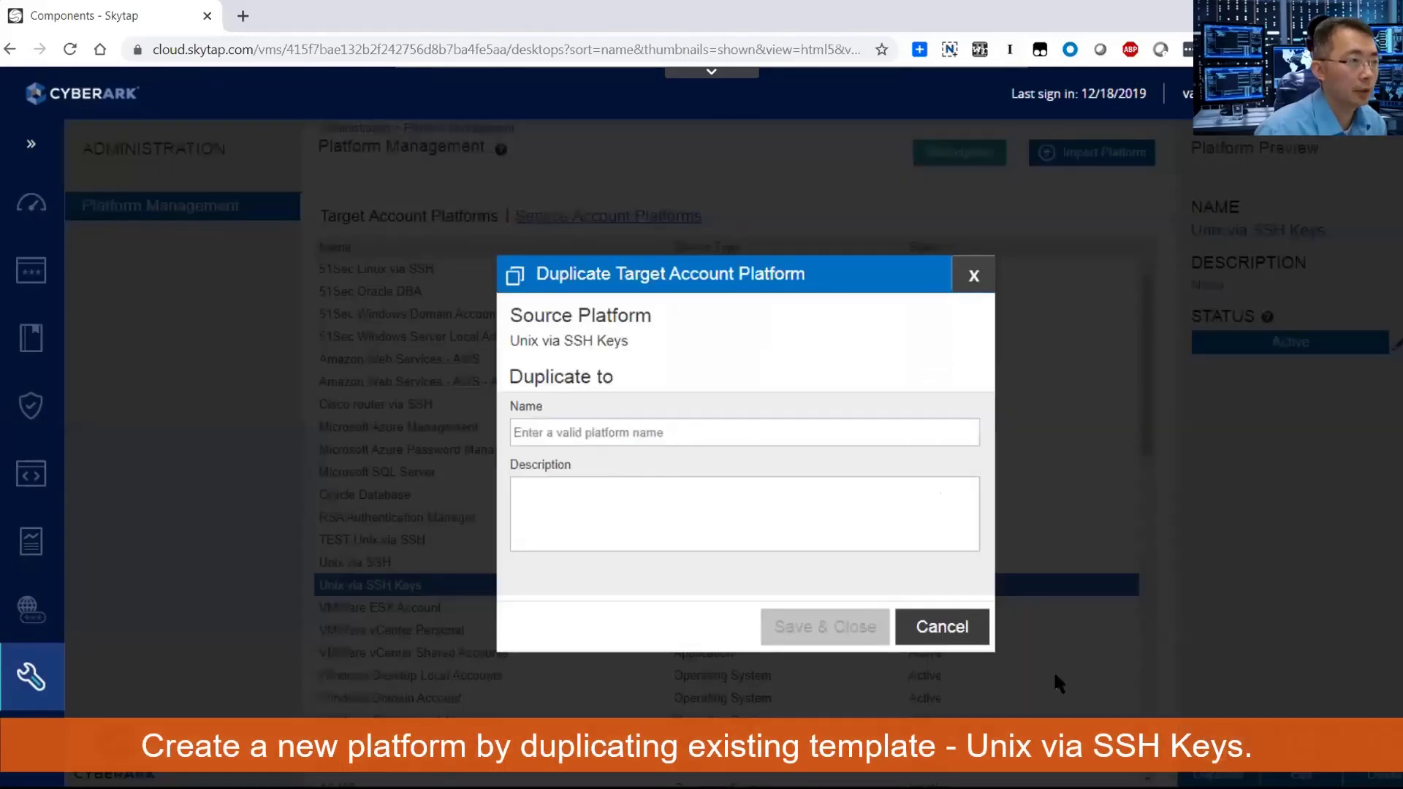
type("51")
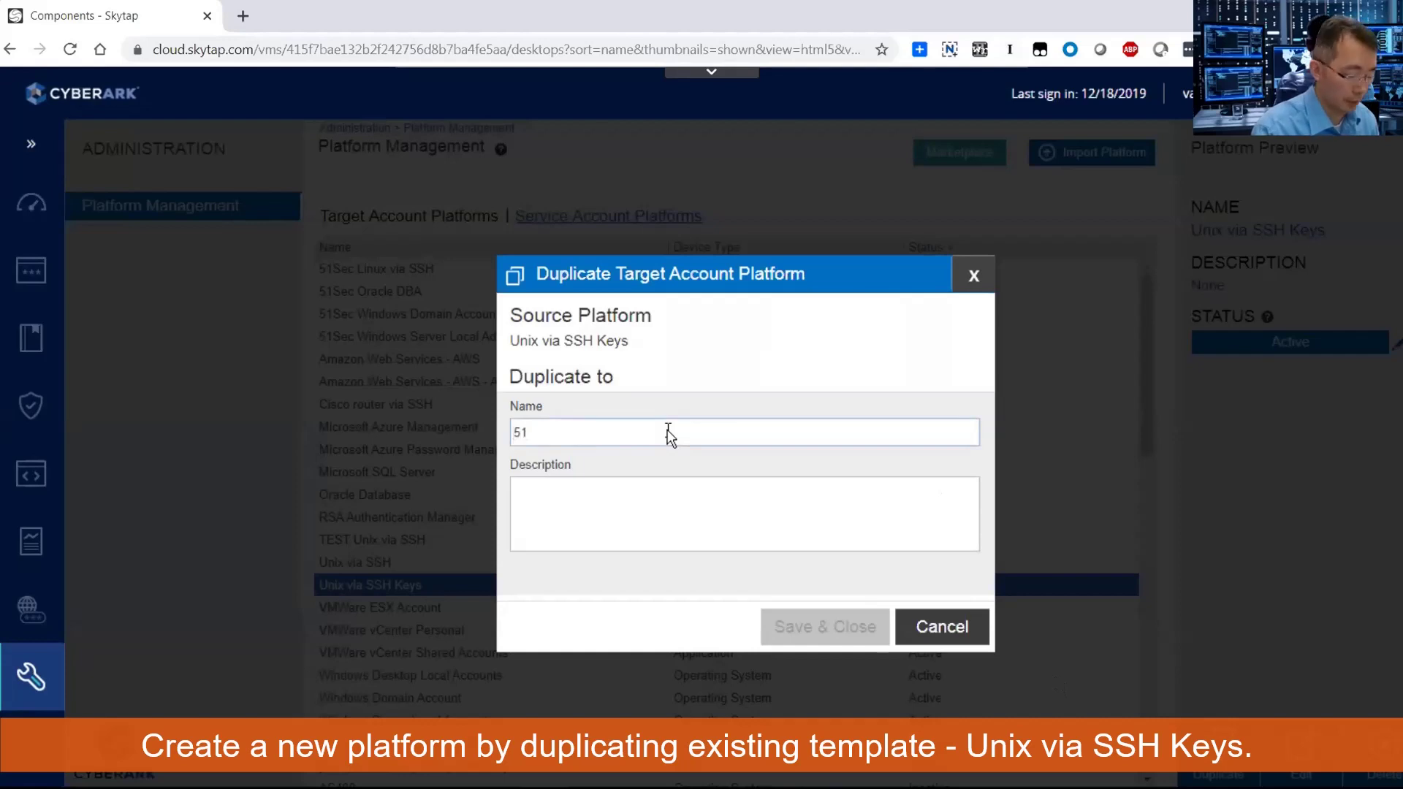
type("Se")
key("BackSpace")
key("BackSpace")
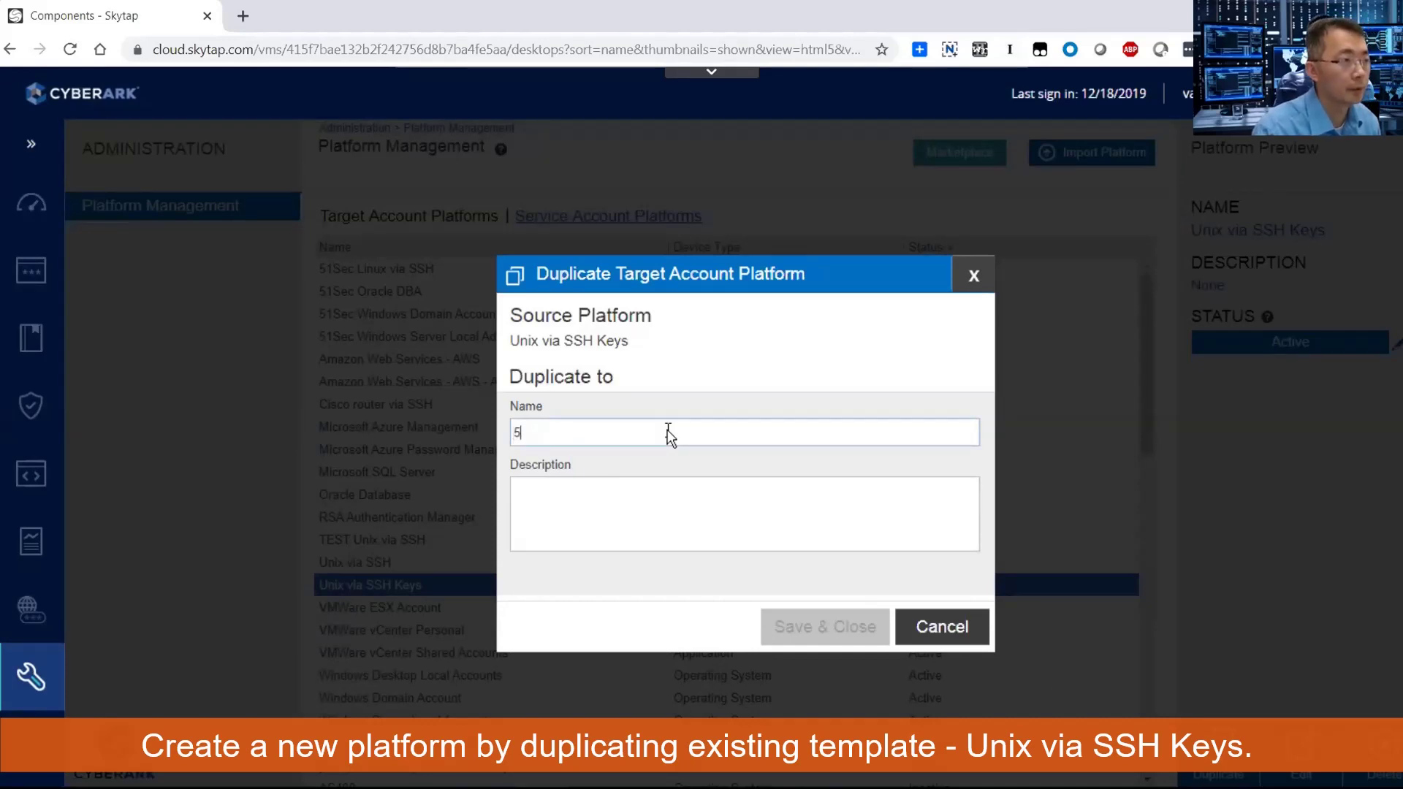
type("sec")
key("BackSpace")
key("BackSpace")
key("BackSpace")
type("Sec SSH via")
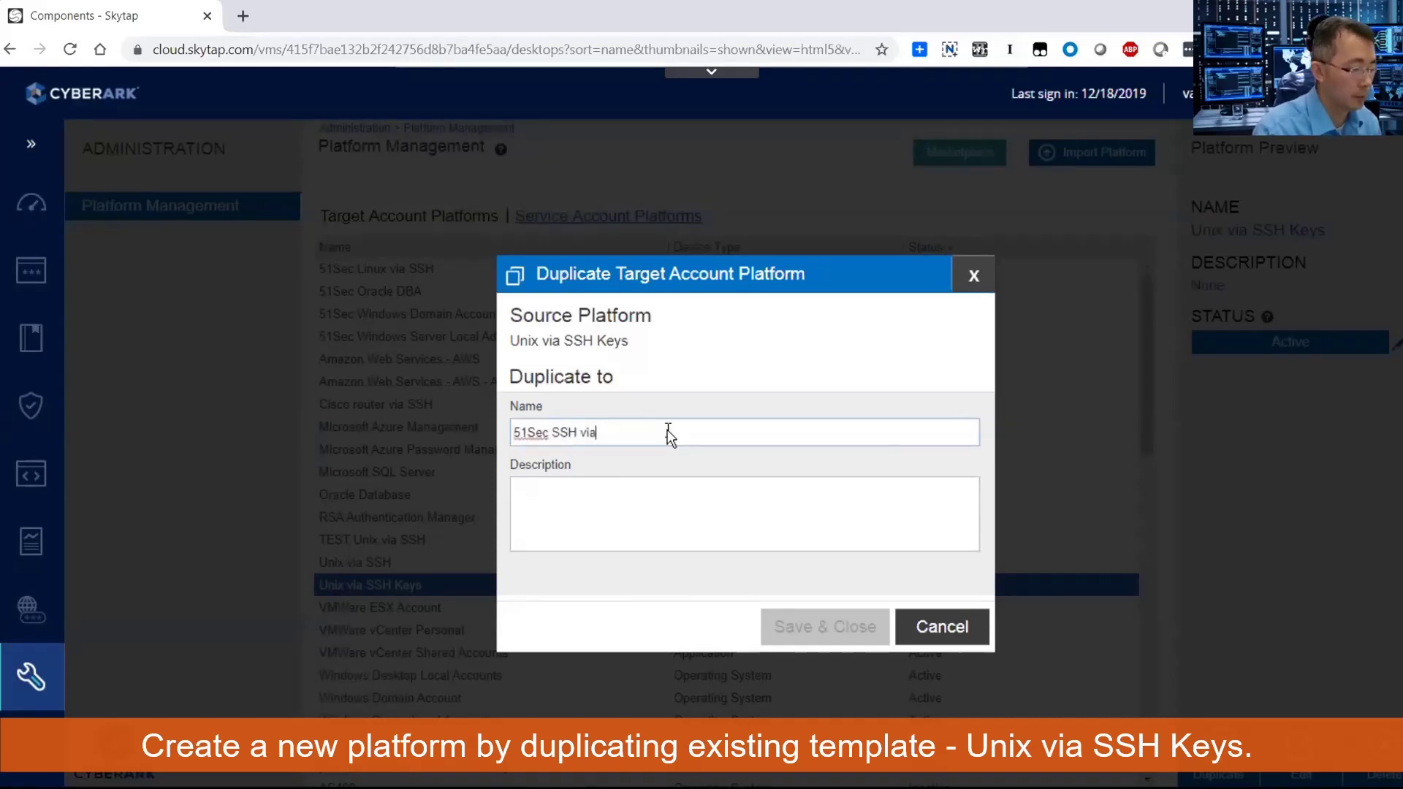
key("BackSpace")
key("BackSpace")
key("BackSpace")
key("BackSpace")
key("BackSpace")
key("BackSpace")
key("BackSpace")
type("Unix vi")
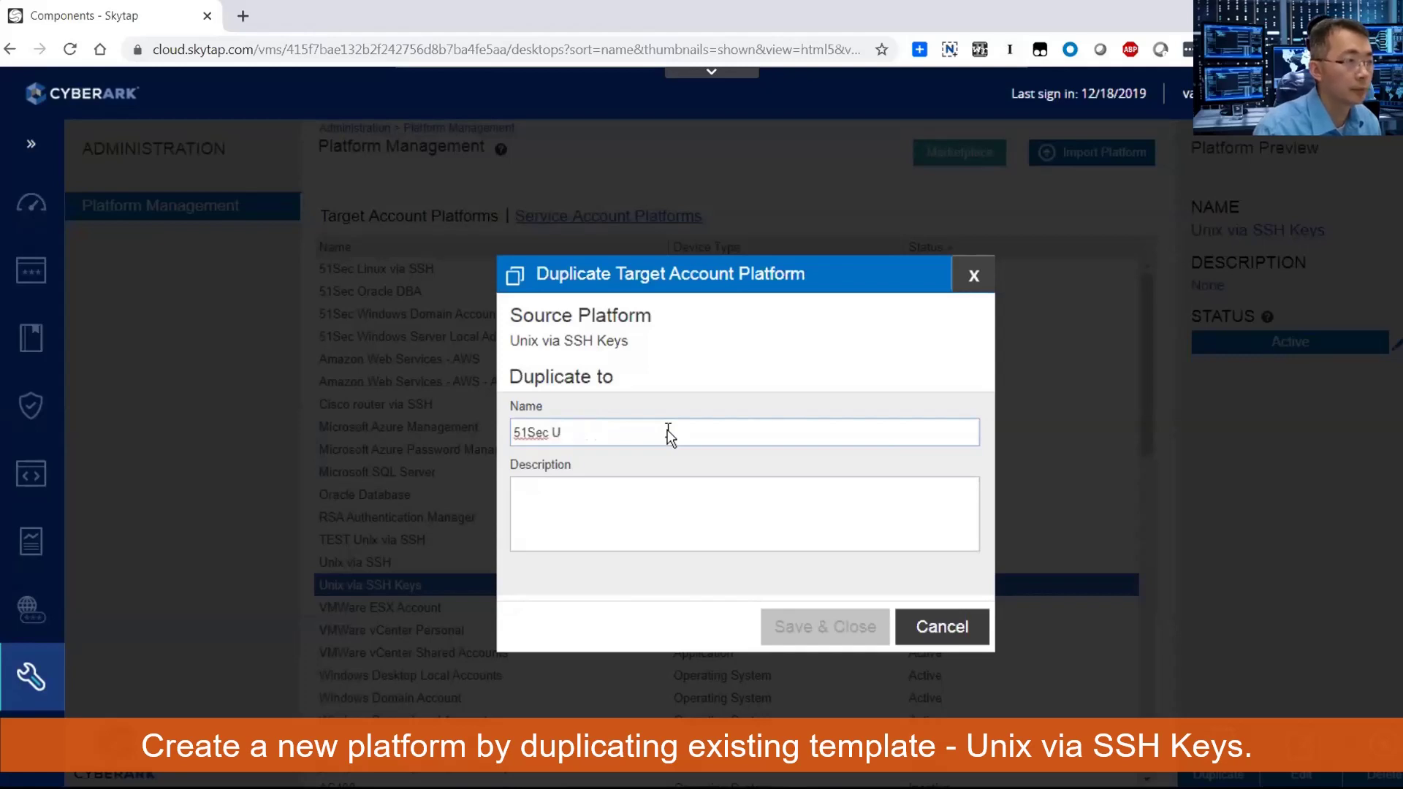
type("a ssh keys")
left_click(825, 627)
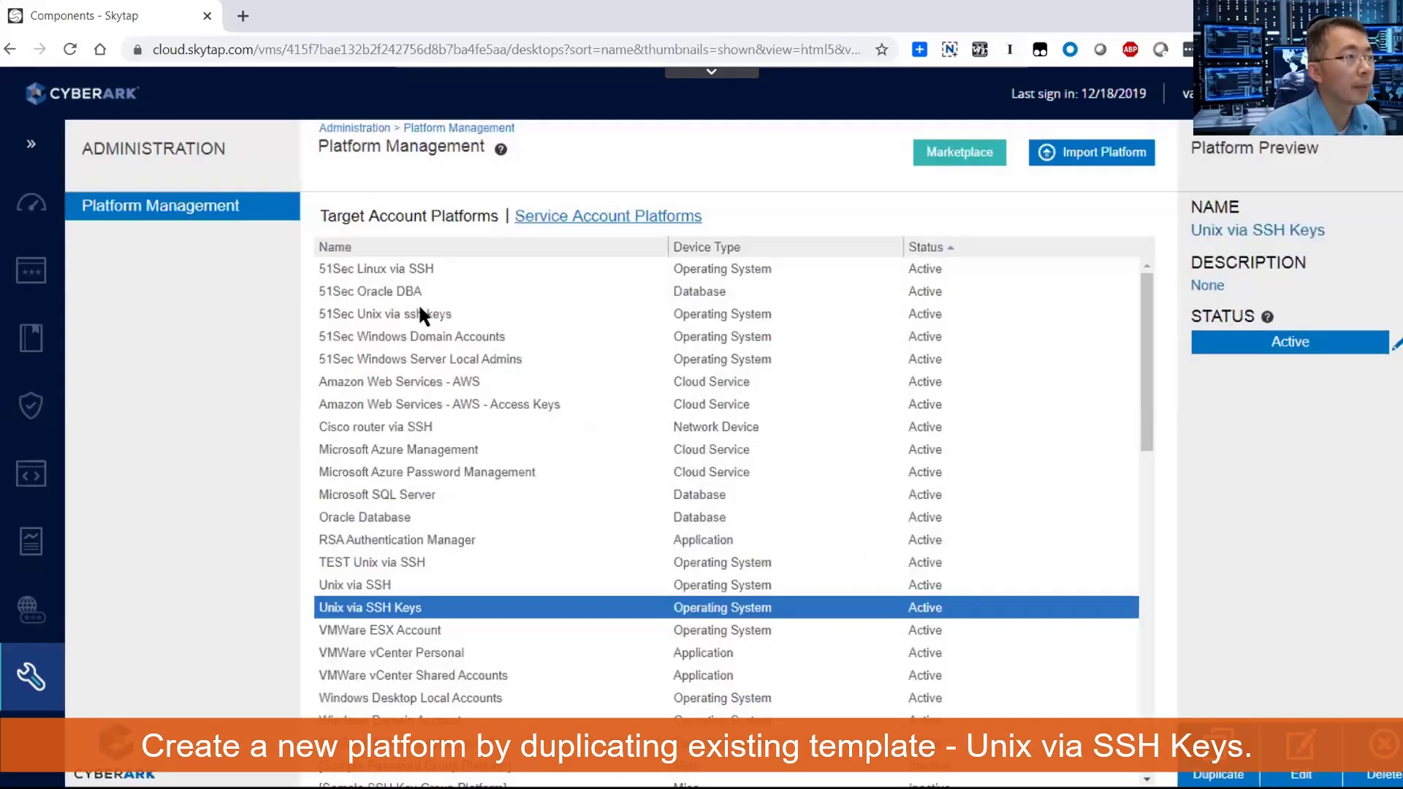
Review the new platform's UI & Workflows settings and close the editor with OK.
double_click(419, 314)
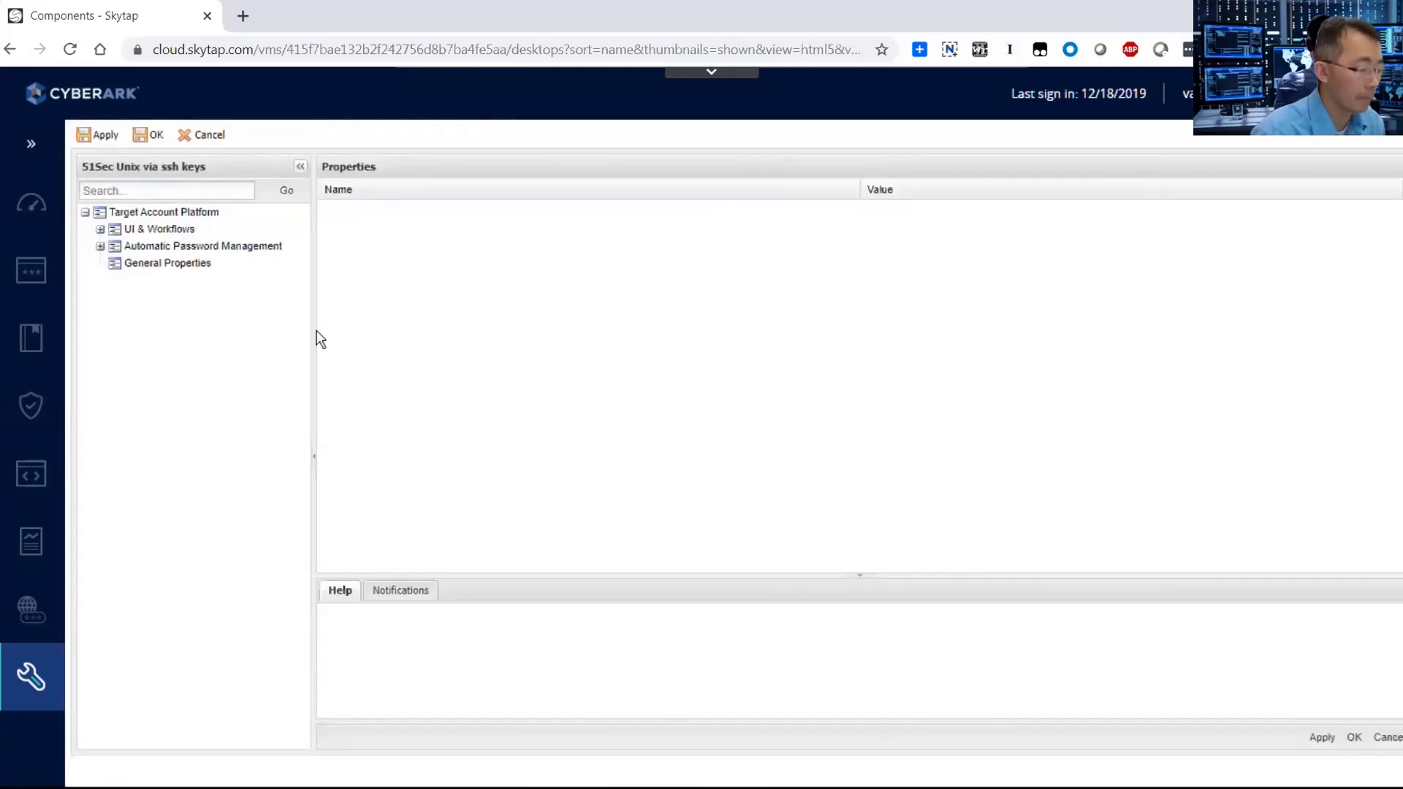
left_click(155, 229)
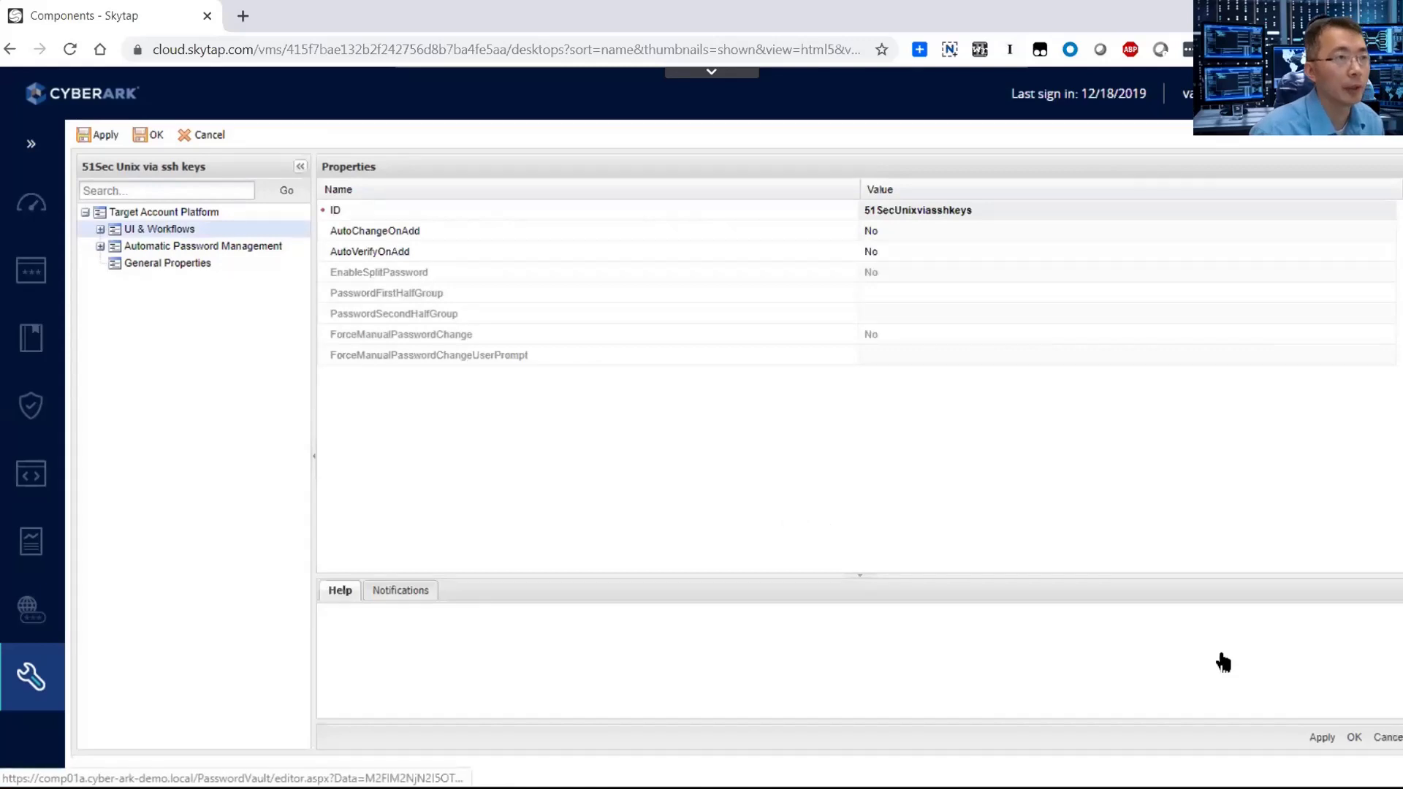
left_click(1387, 737)
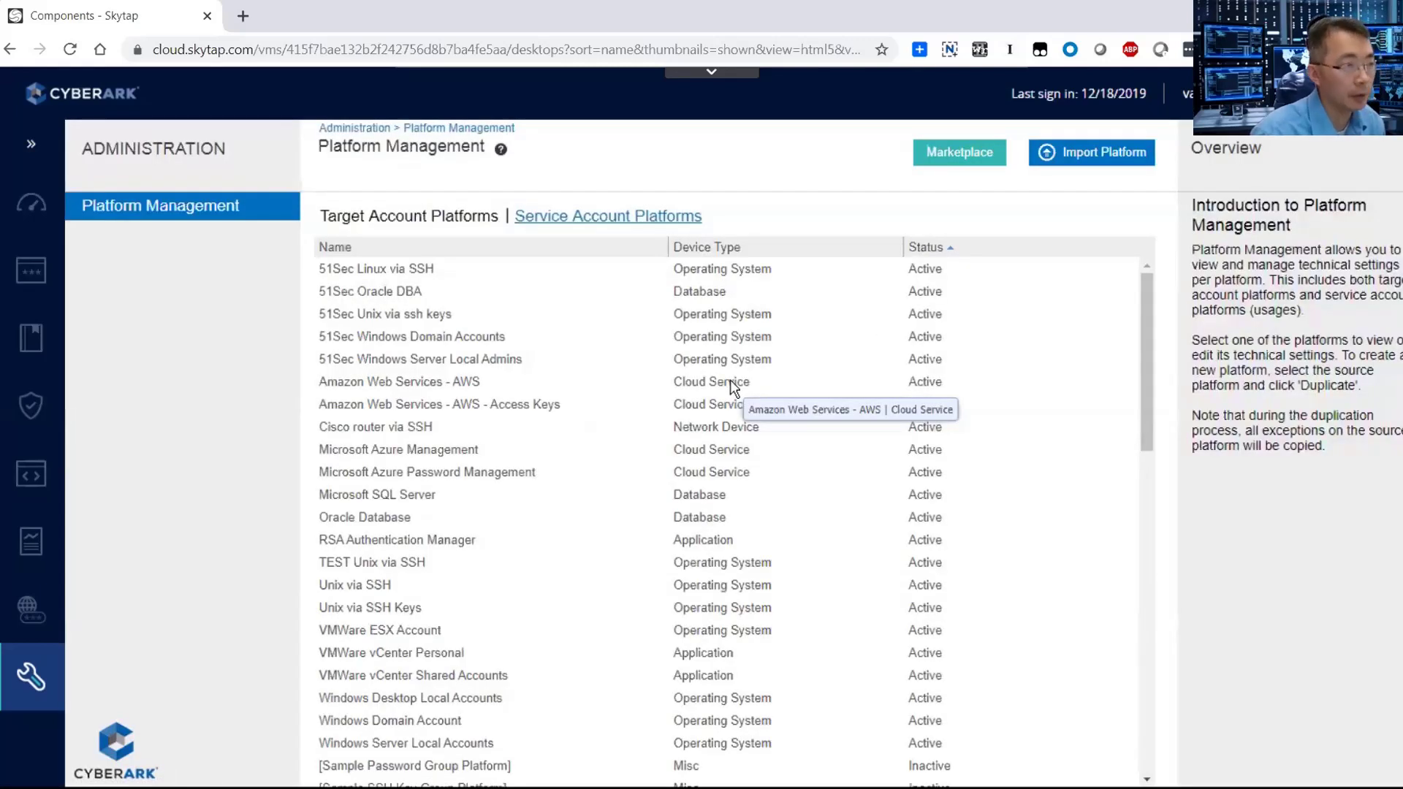
Sign out of the admin account and sign back in through LDAP as the Linux user.
mouse_move(41, 281)
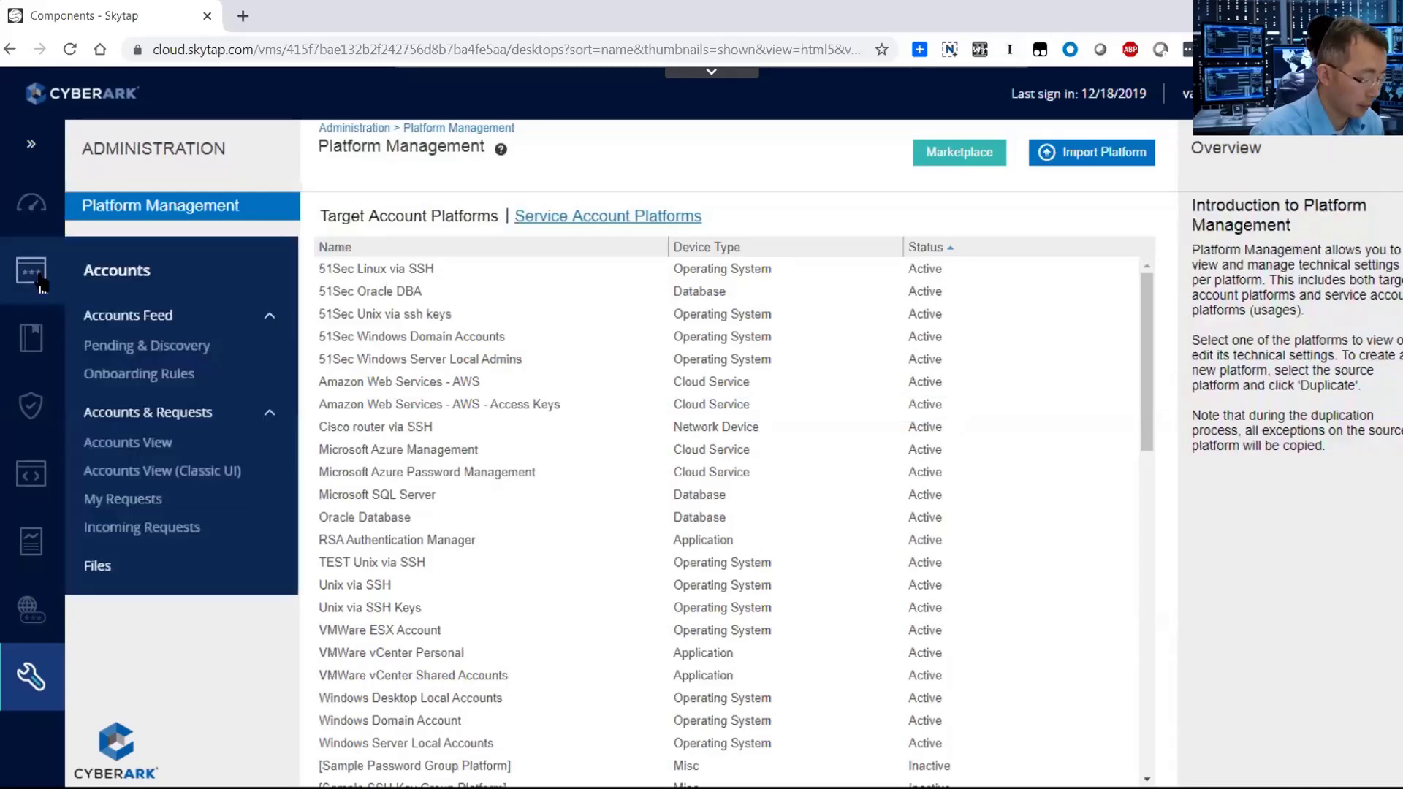
left_click(1198, 93)
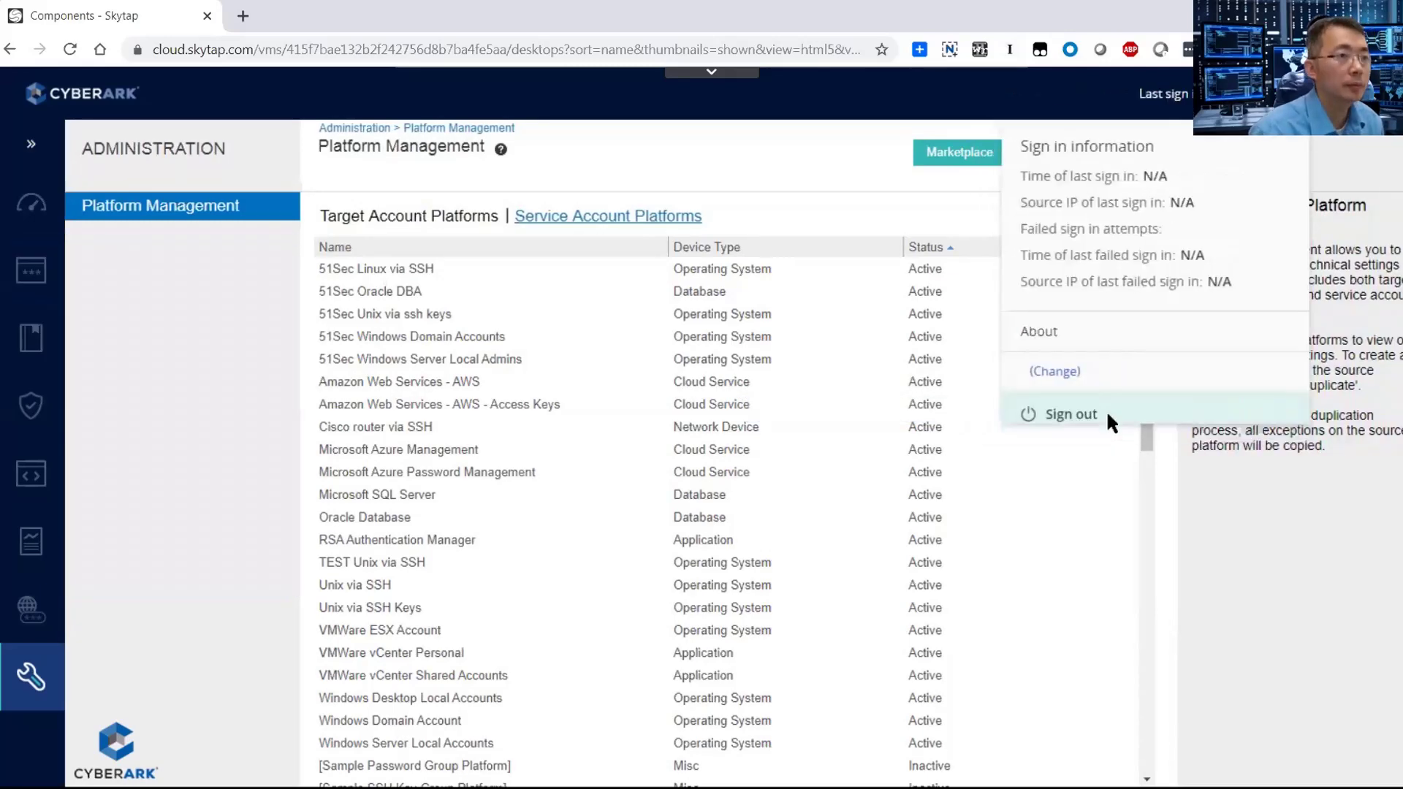
left_click(1022, 410)
left_click(837, 598)
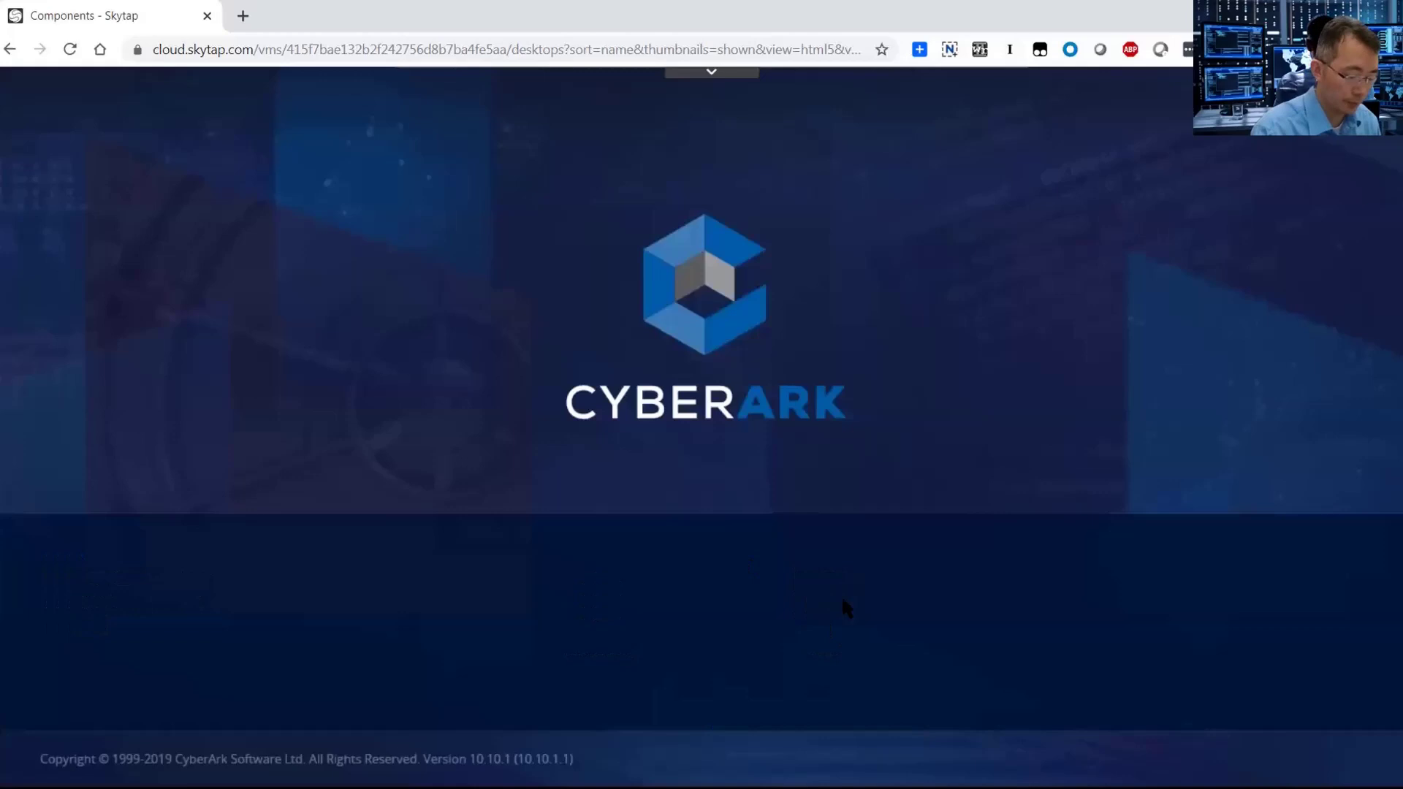
type("linux")
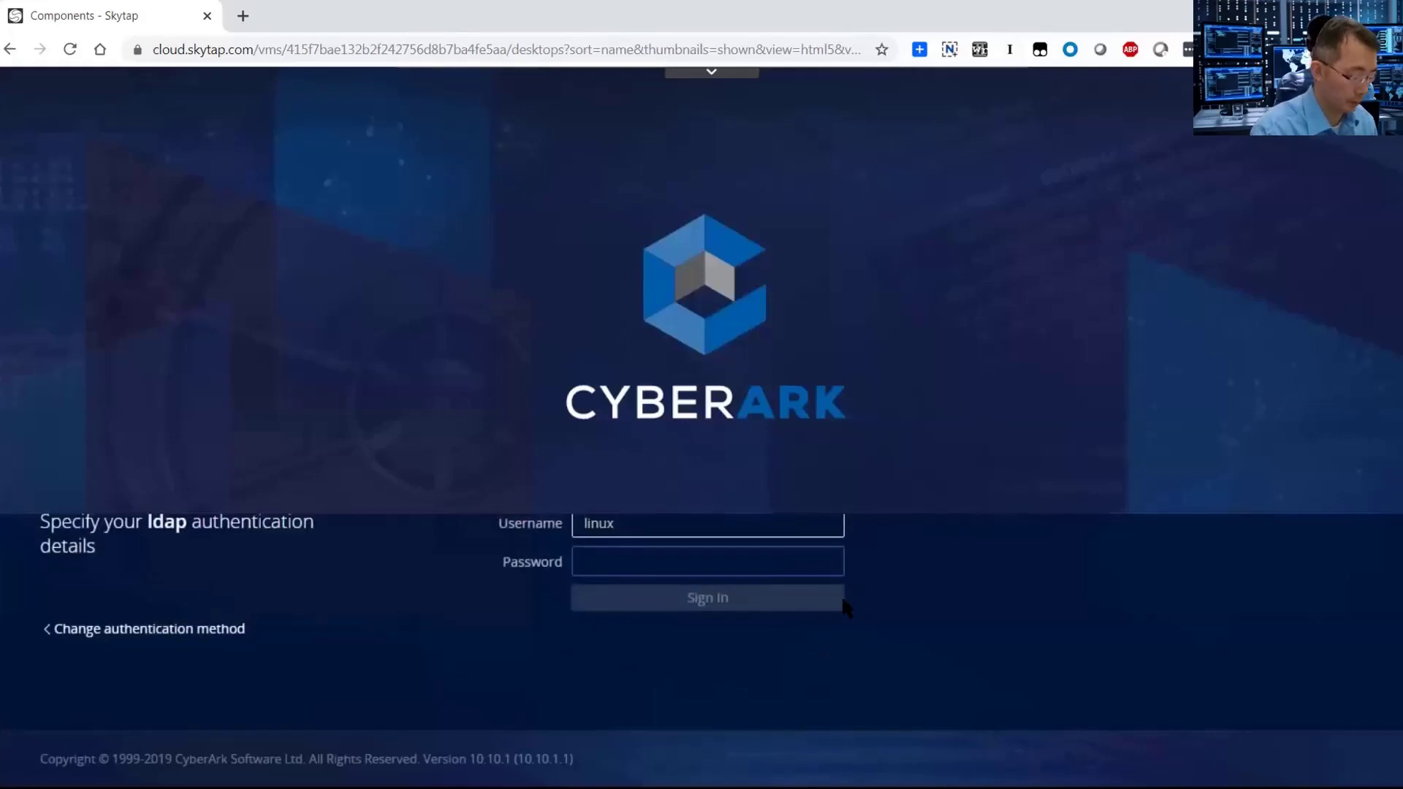
key("BackSpace")
key("BackSpace")
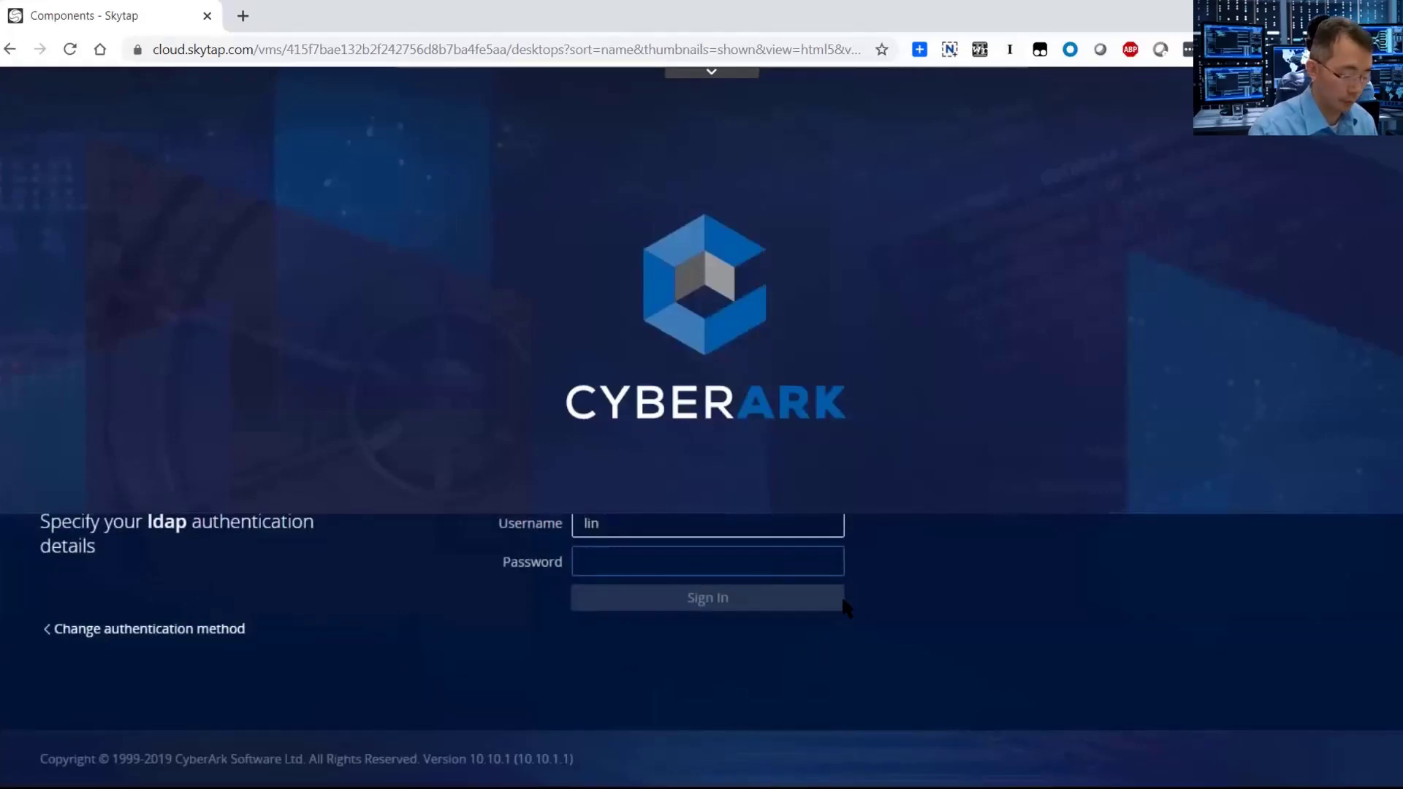
type("us")
key("Tab")
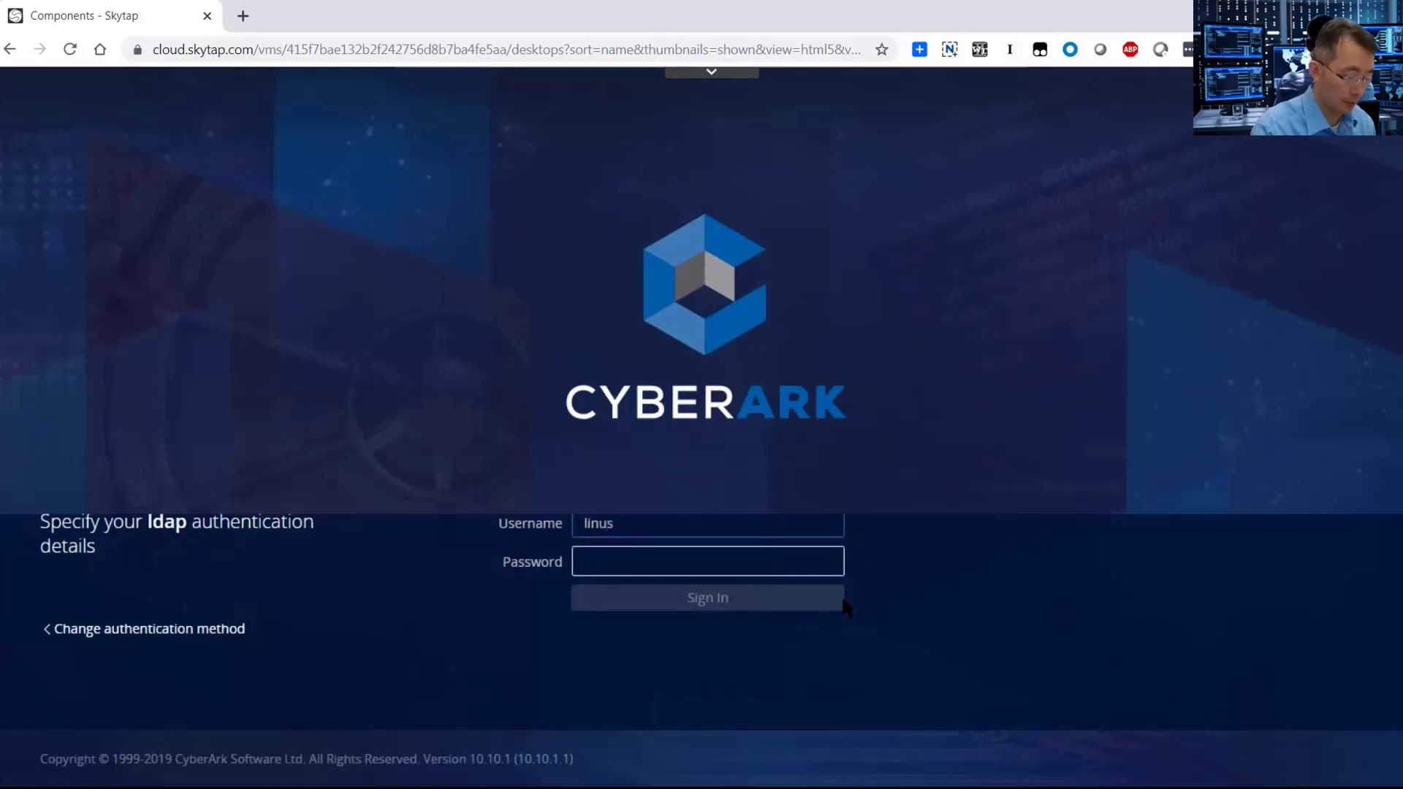
type("••")
left_click(841, 602)
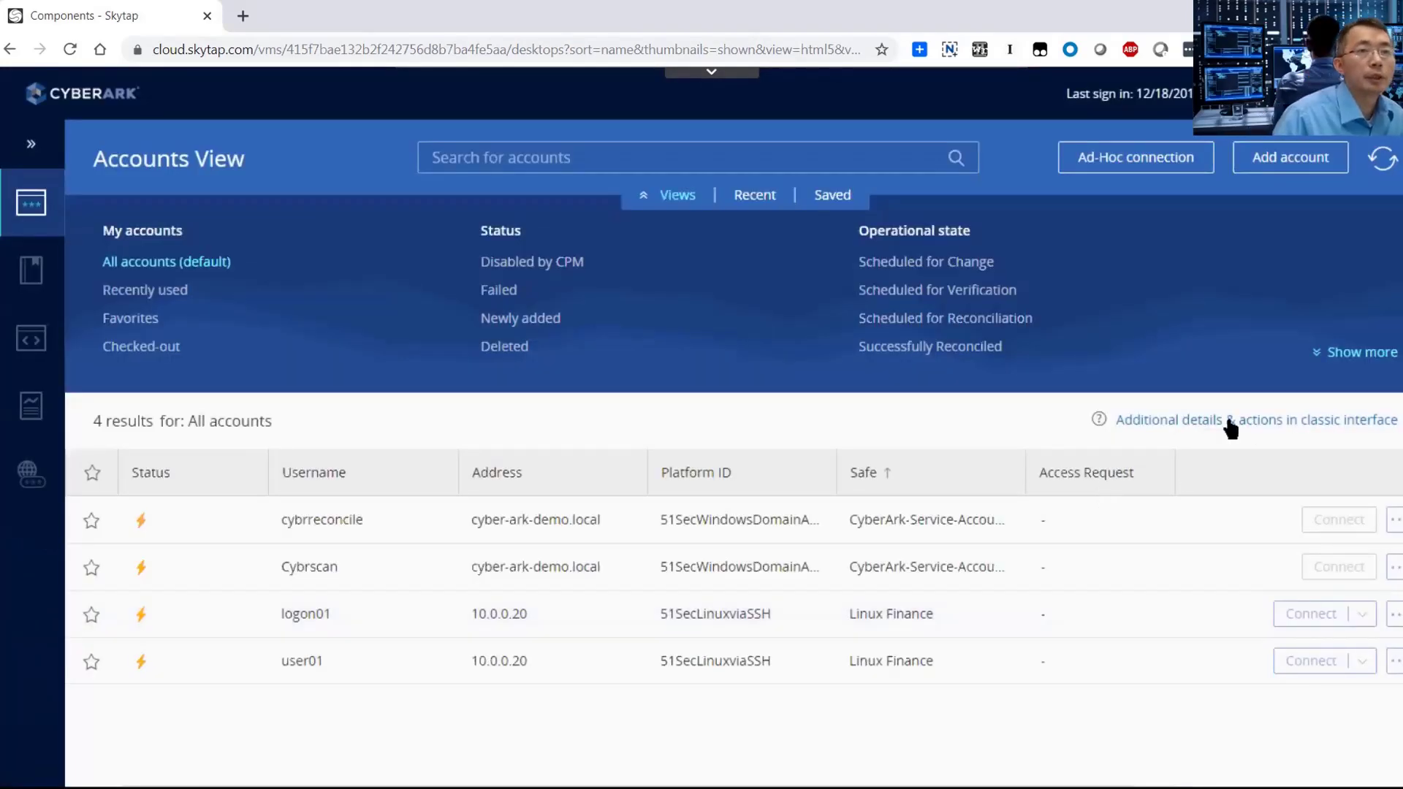
Show the classic interface accounts list with the two Linux Finance accounts.
left_click(1255, 423)
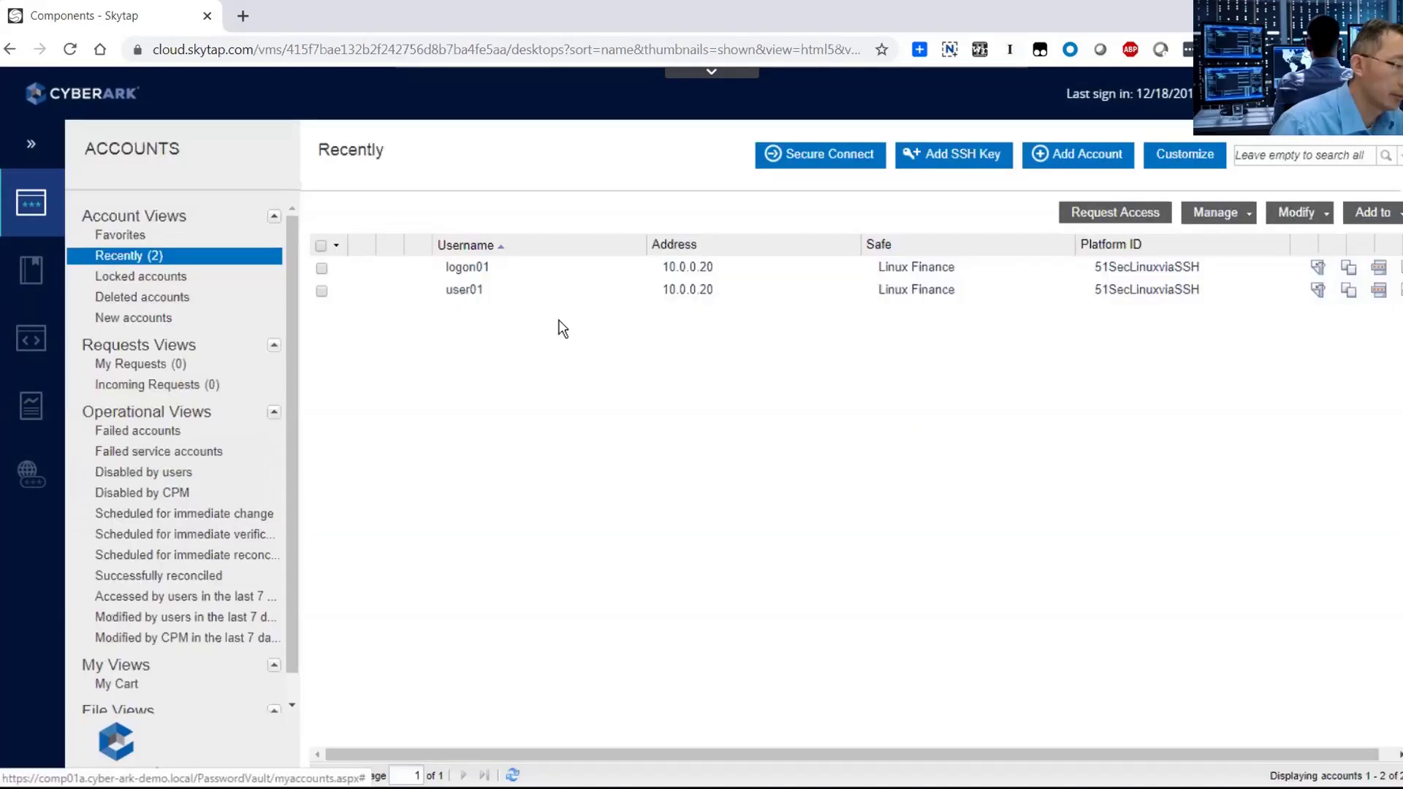
mouse_move(26, 207)
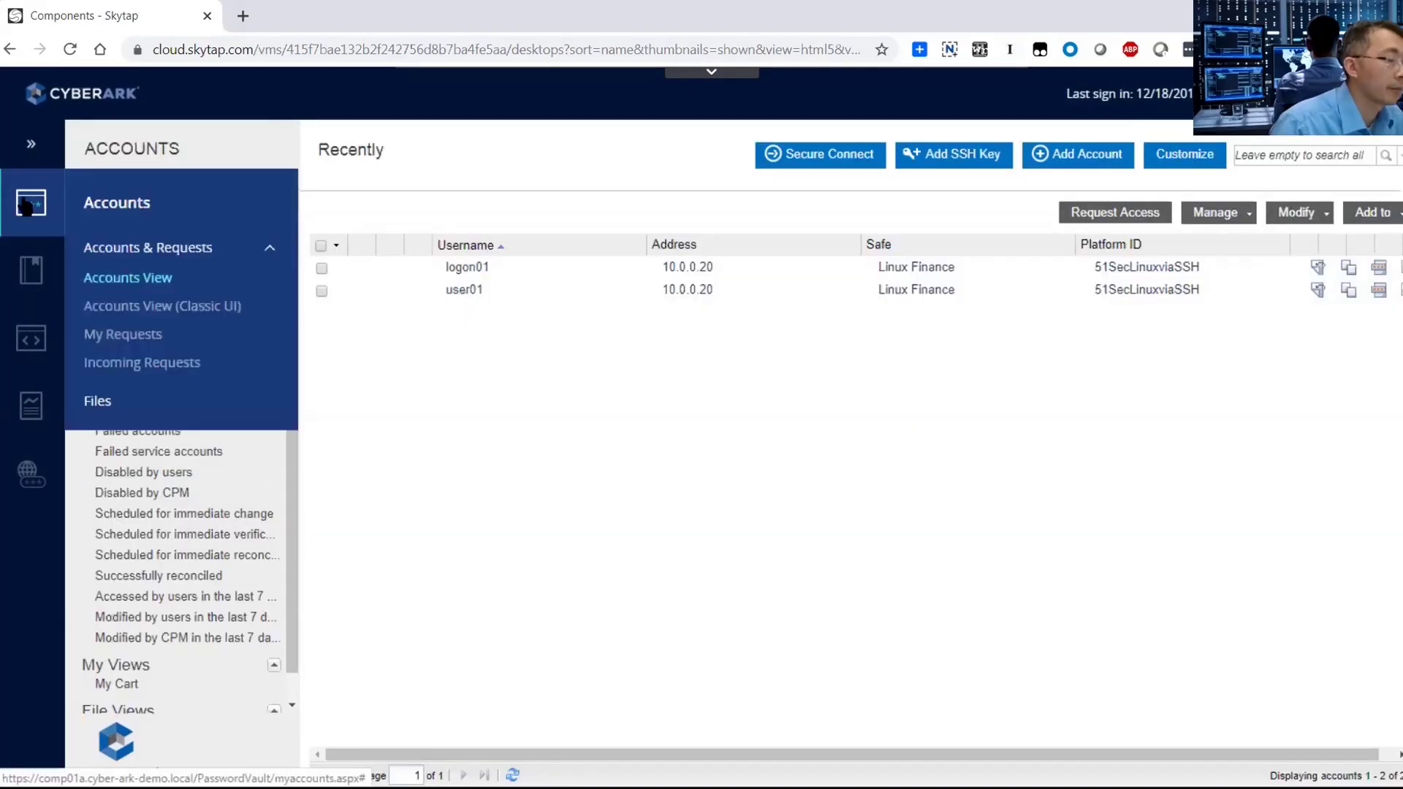
left_click(172, 307)
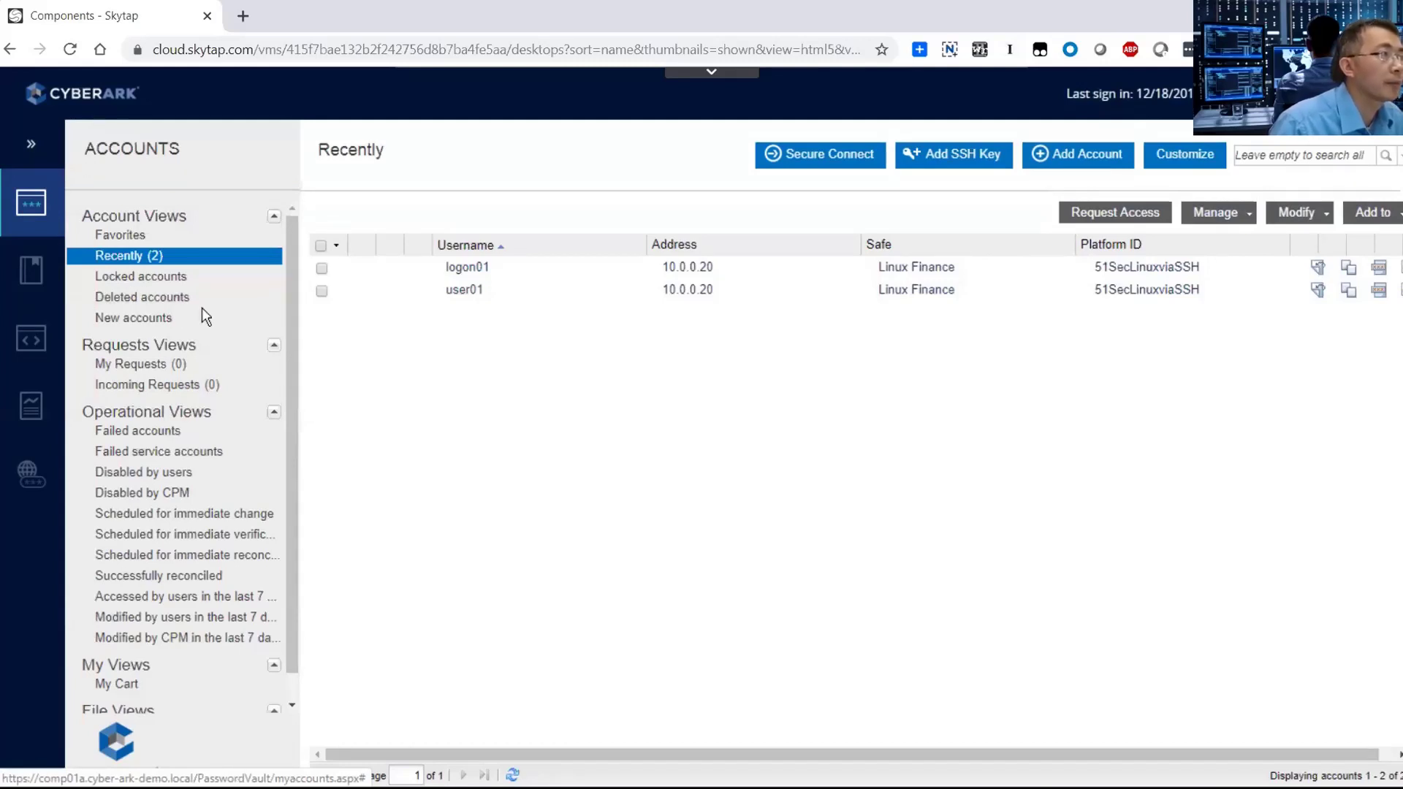
Start a new SSH key account in safe Linux Finance, Operating System, platform 51Sec Unix via ssh keys.
left_click(973, 160)
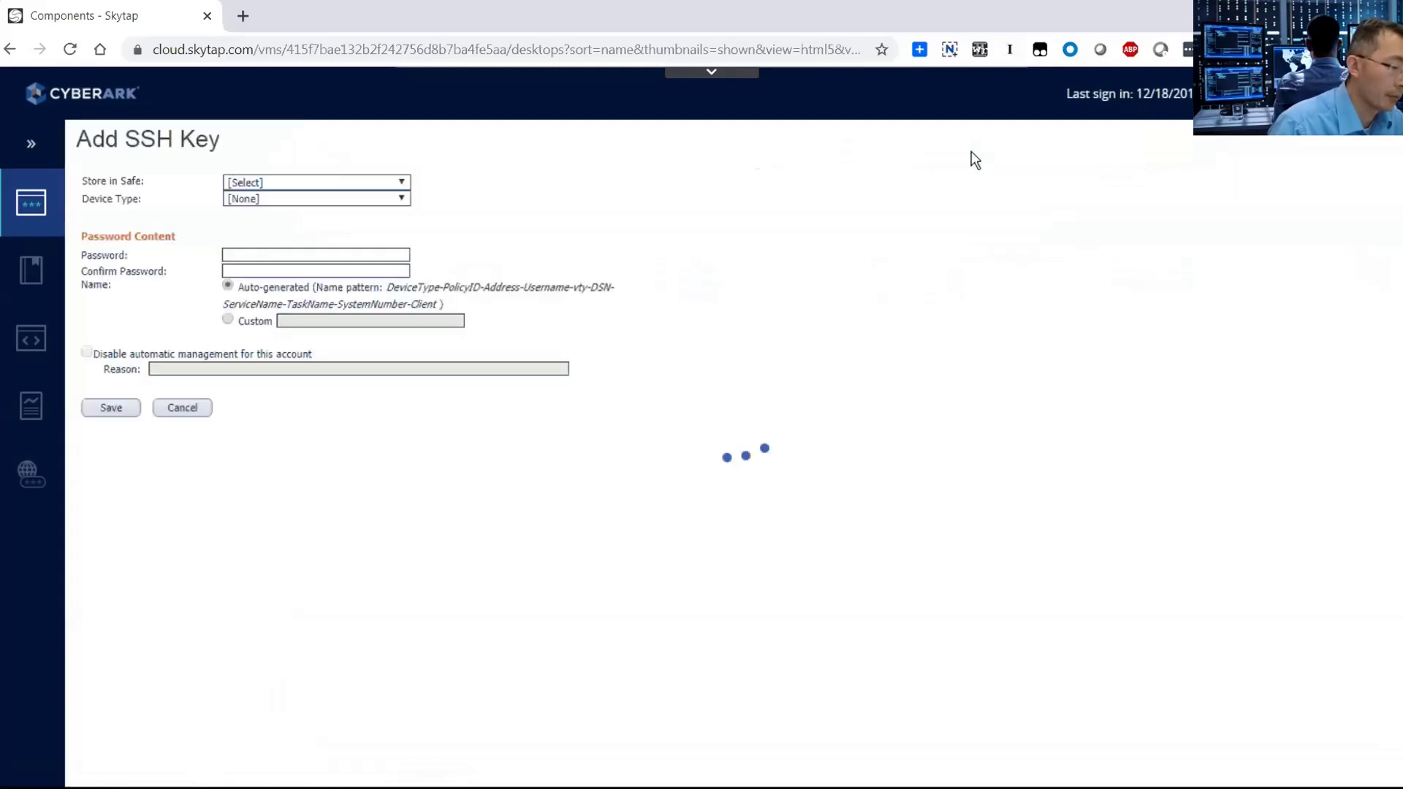
left_click(403, 184)
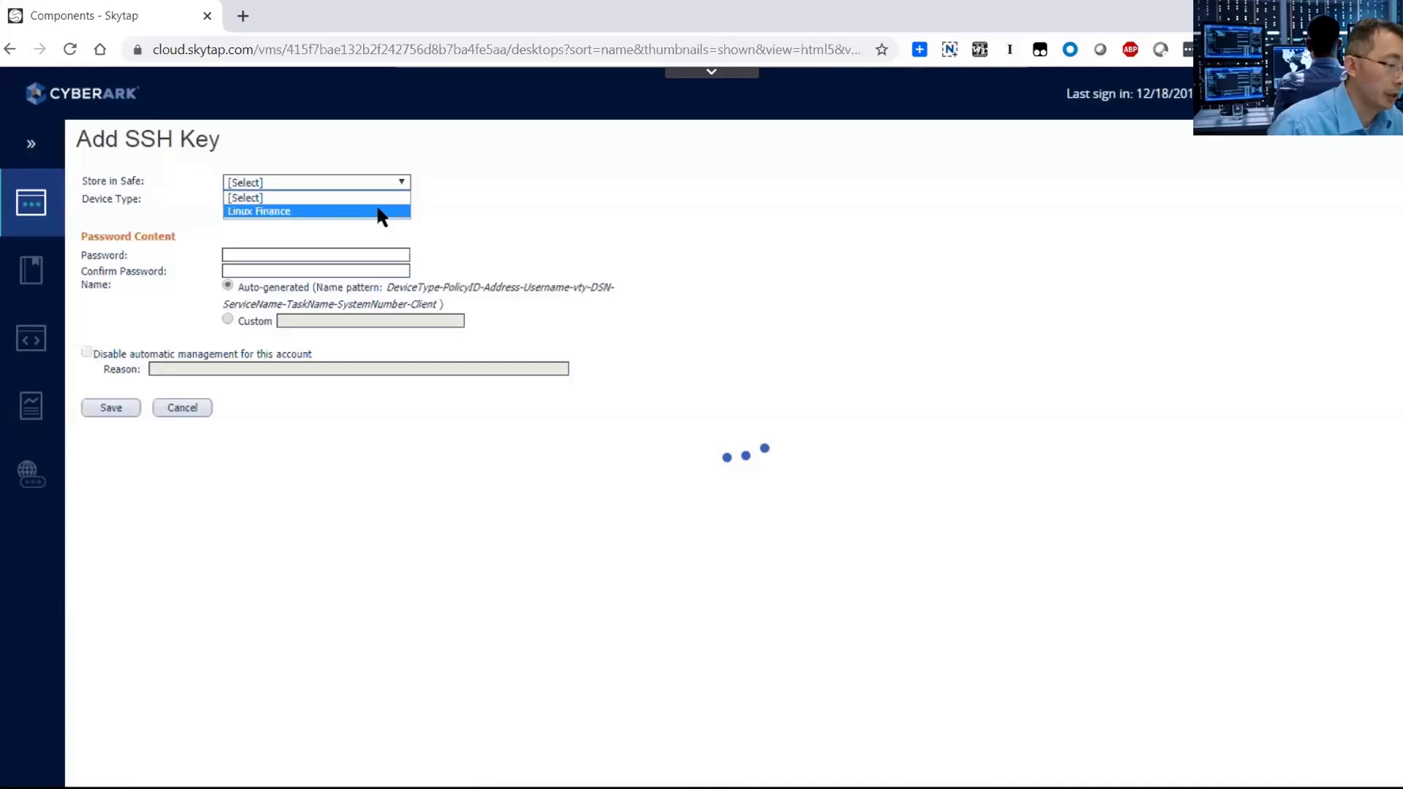
left_click(380, 211)
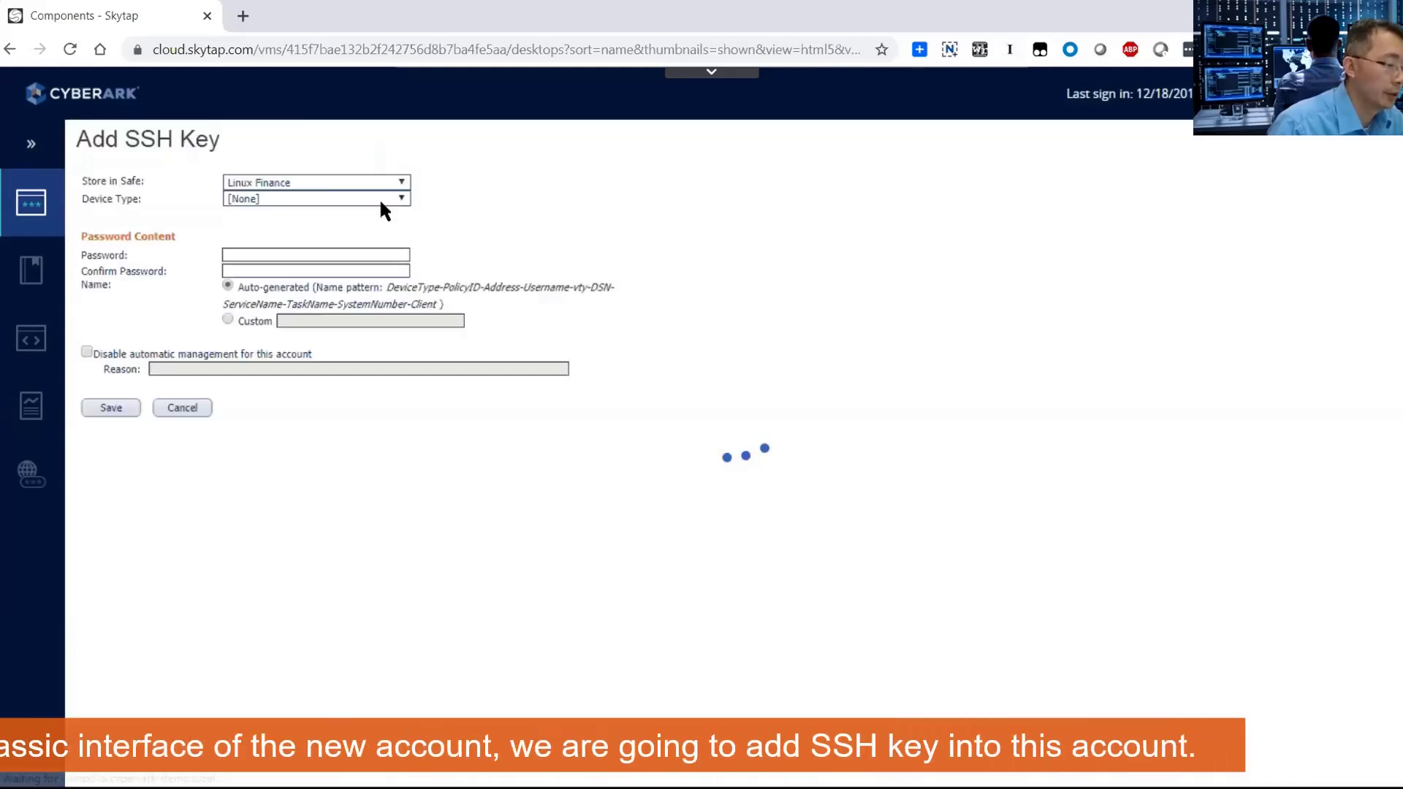
left_click(367, 198)
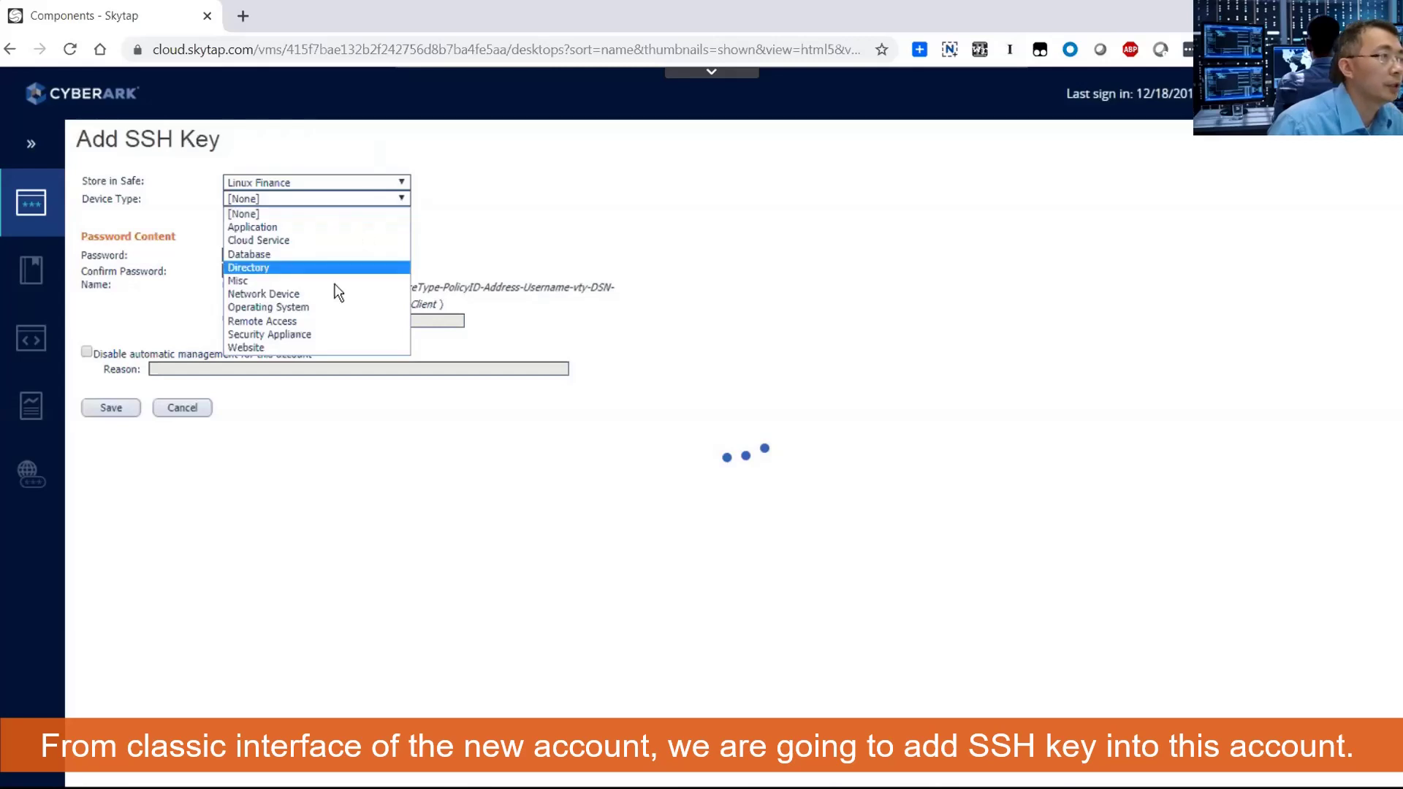
left_click(323, 307)
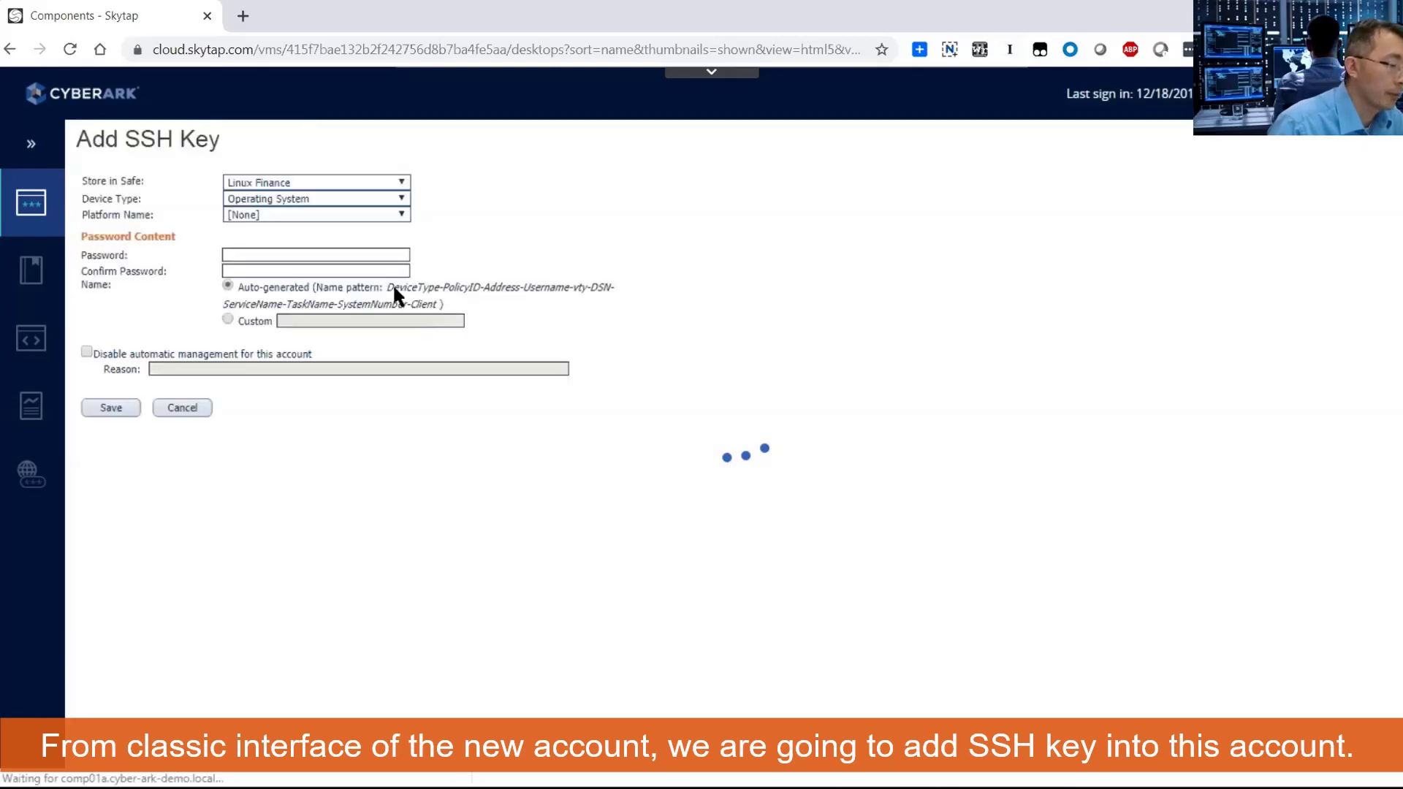
left_click(357, 215)
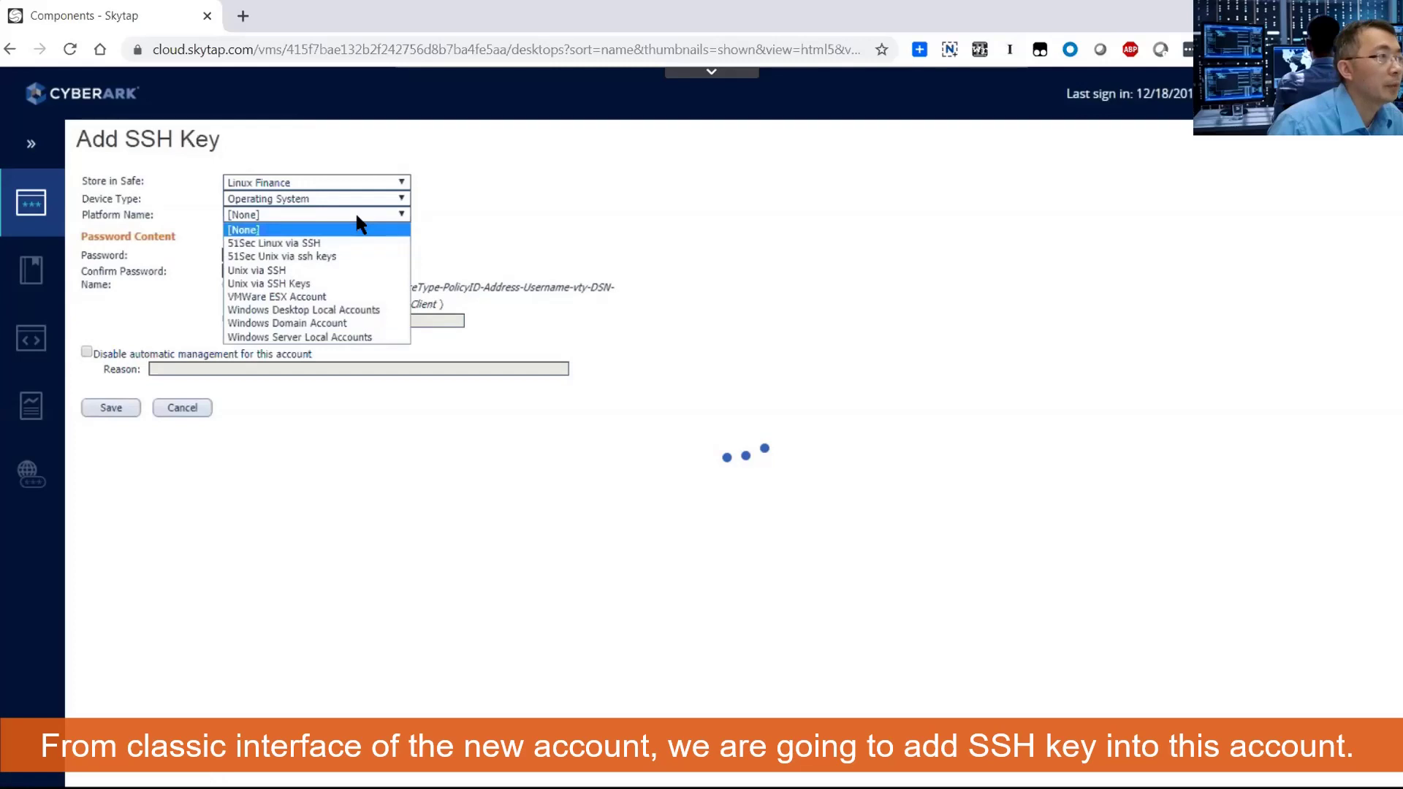
left_click(352, 256)
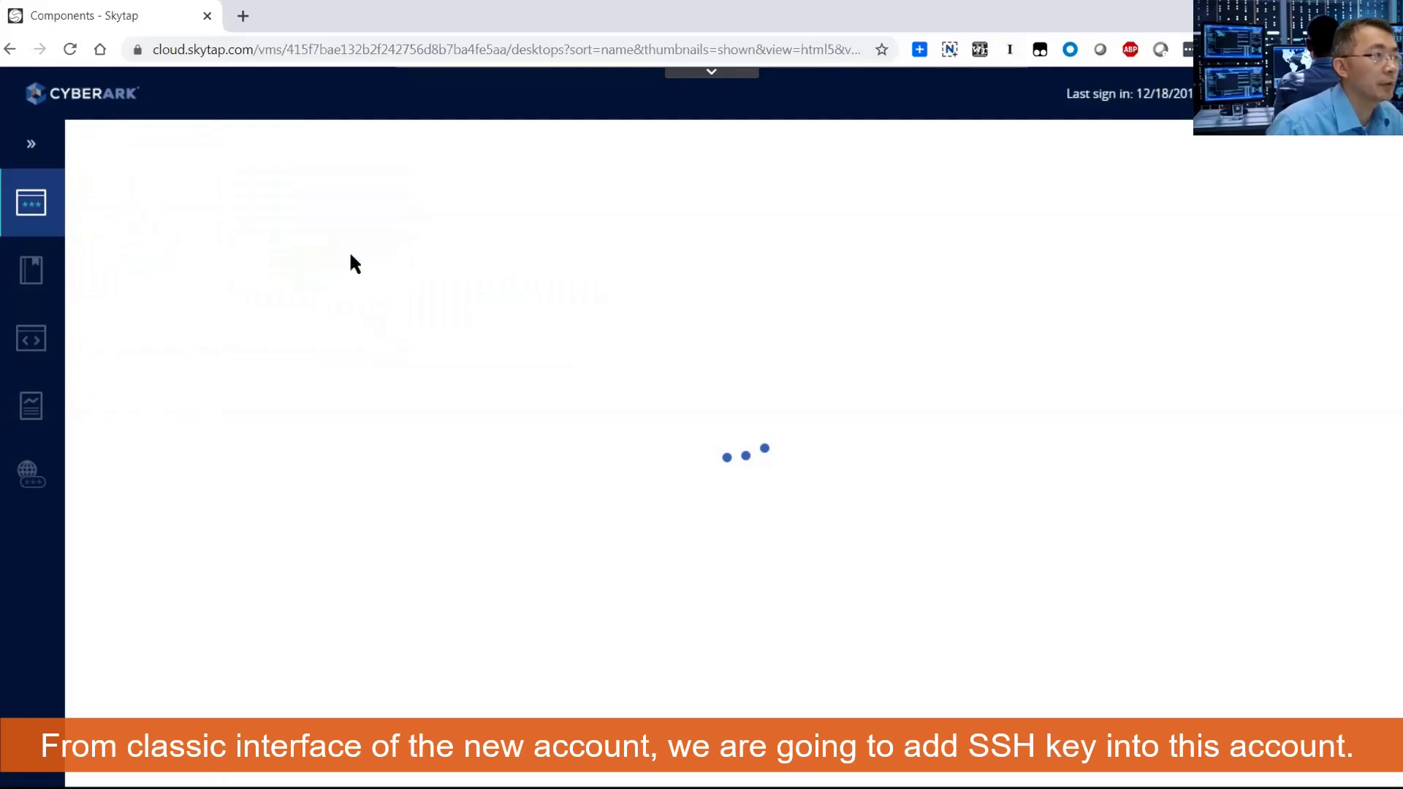
Enter address 10.0.0.20 and username root01, attach private.ppk from the Desktop, and save.
left_click(382, 247)
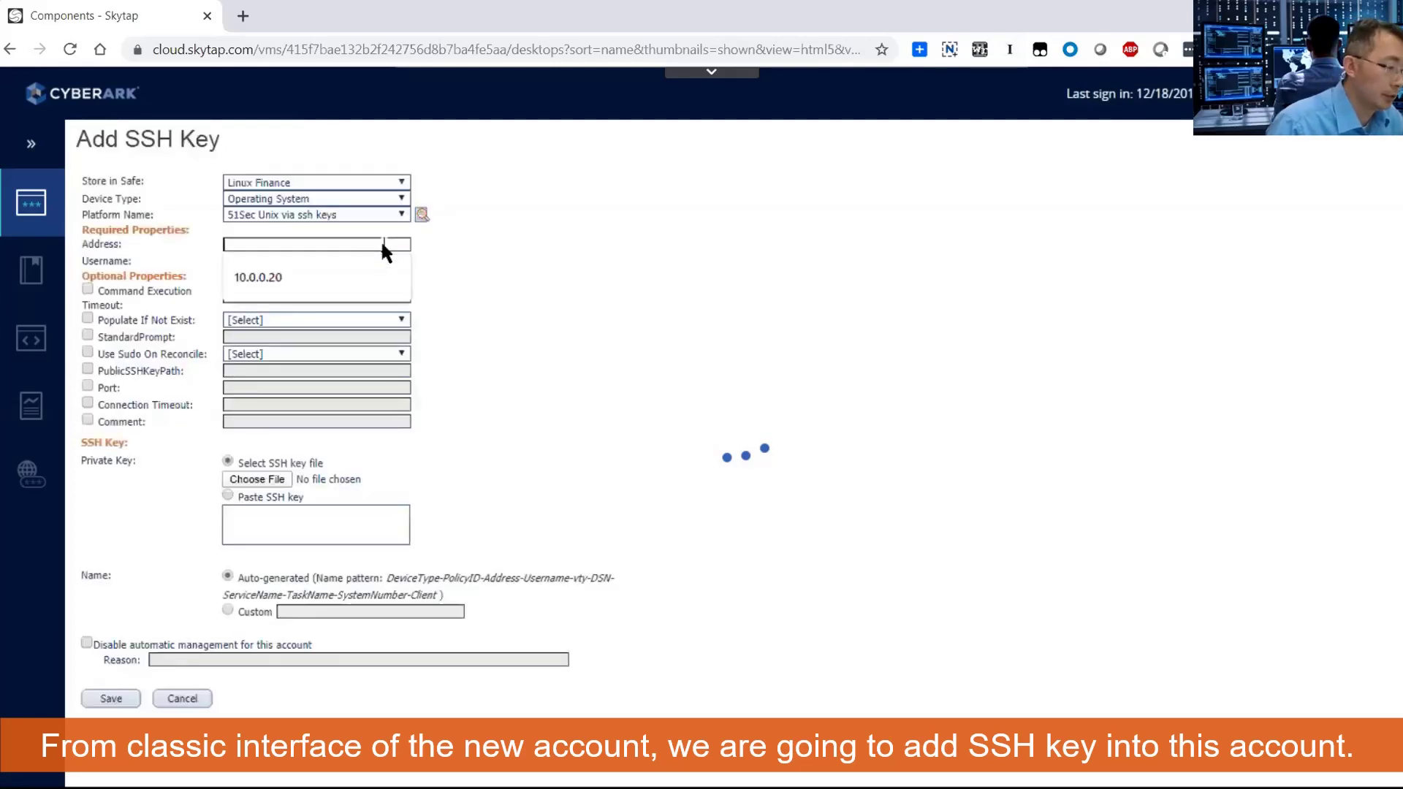
type("10.0")
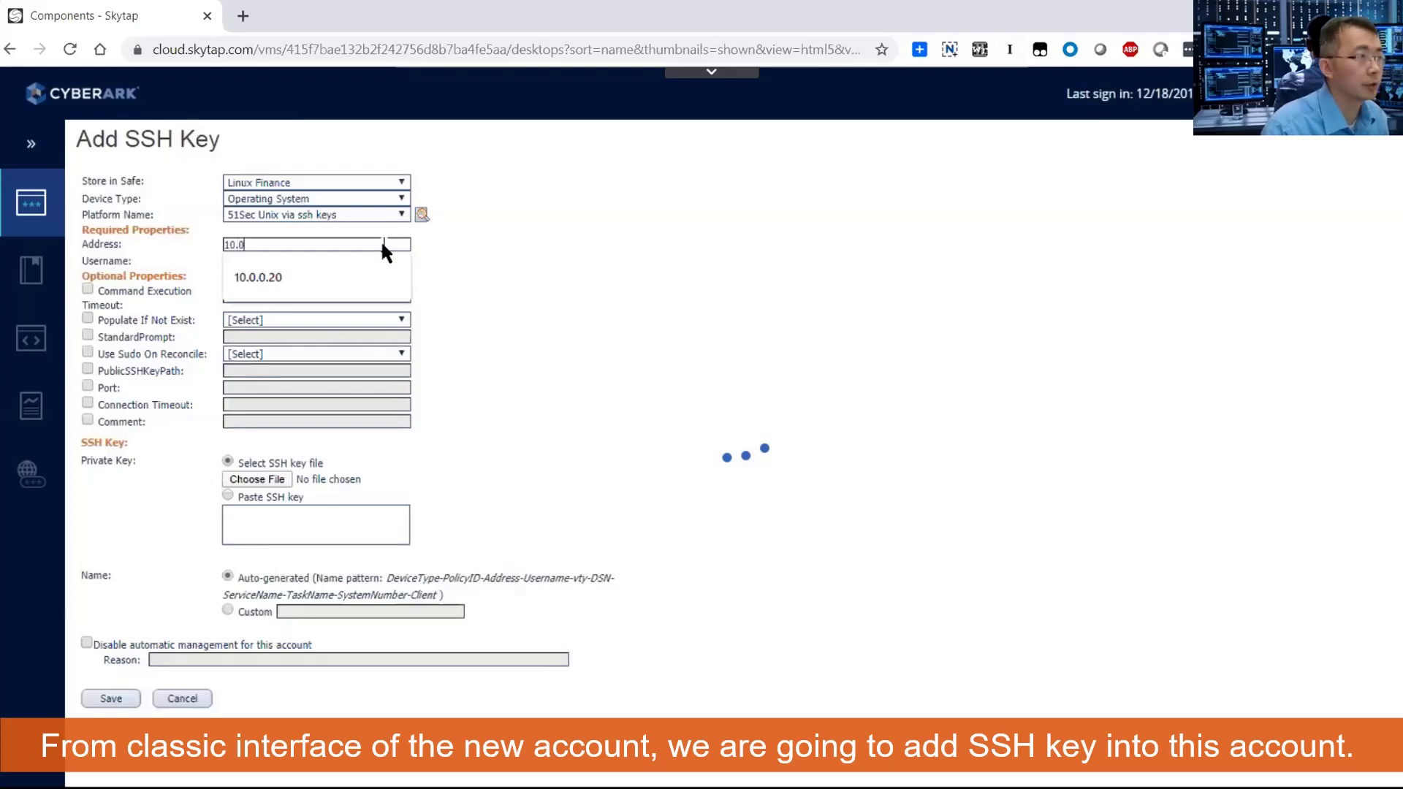
type(".0.20")
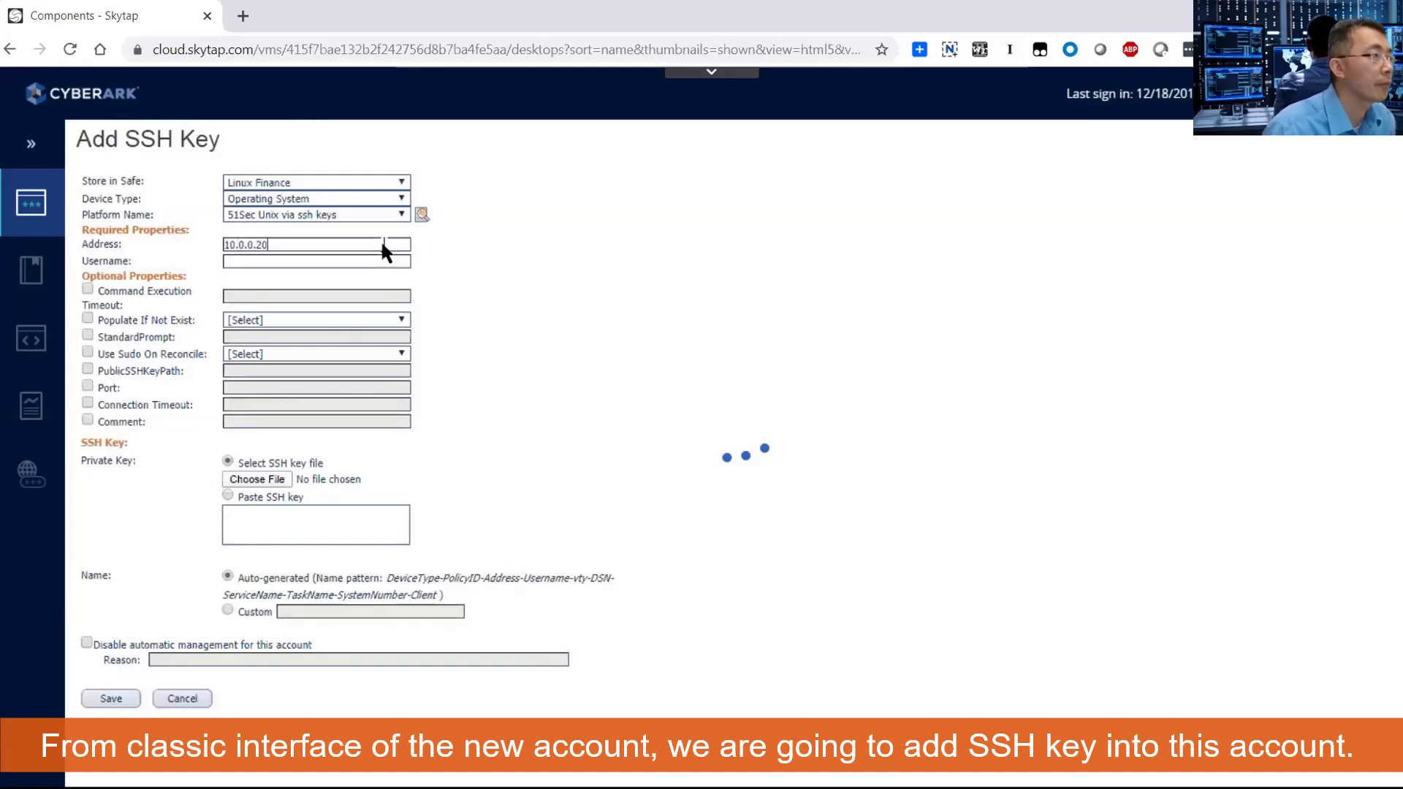
left_click(385, 263)
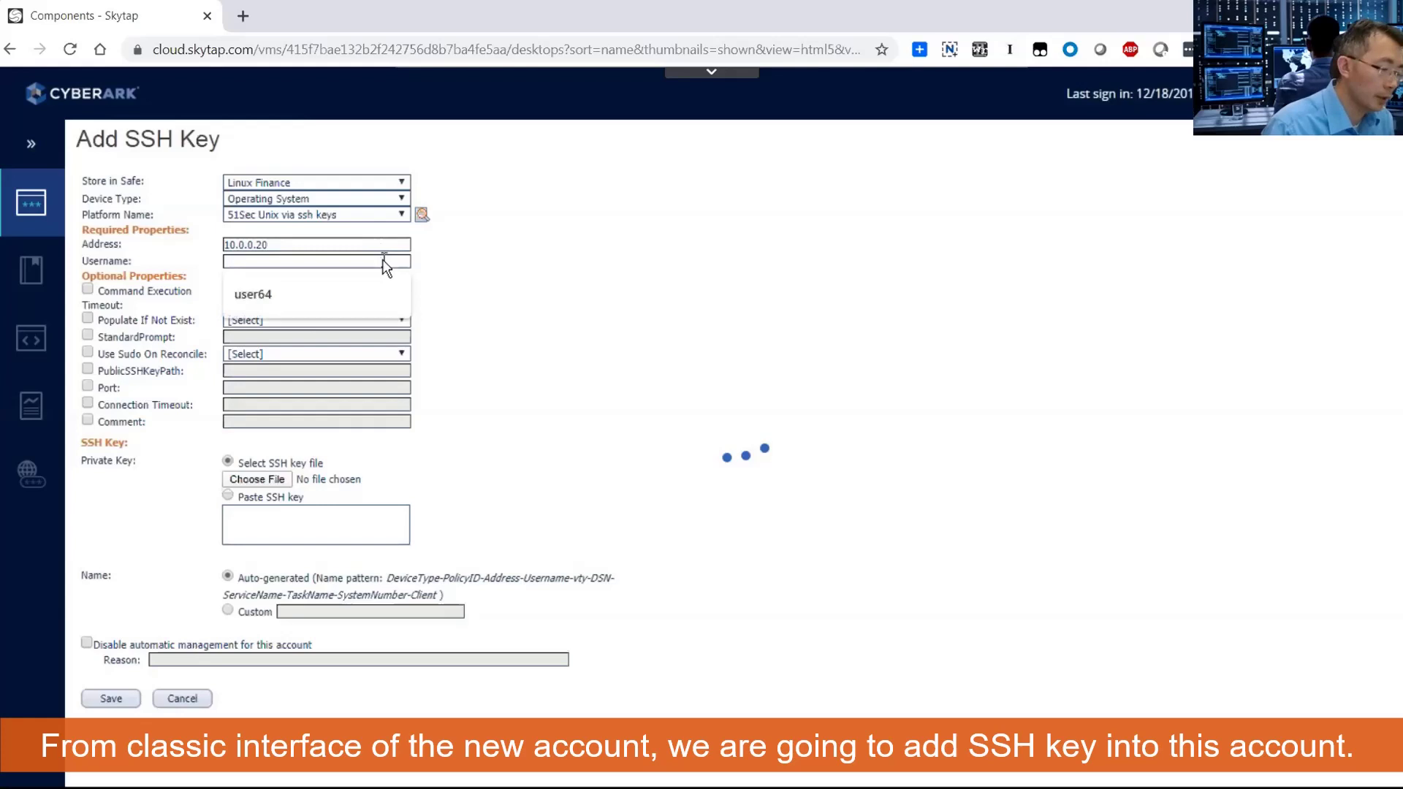
type("root01")
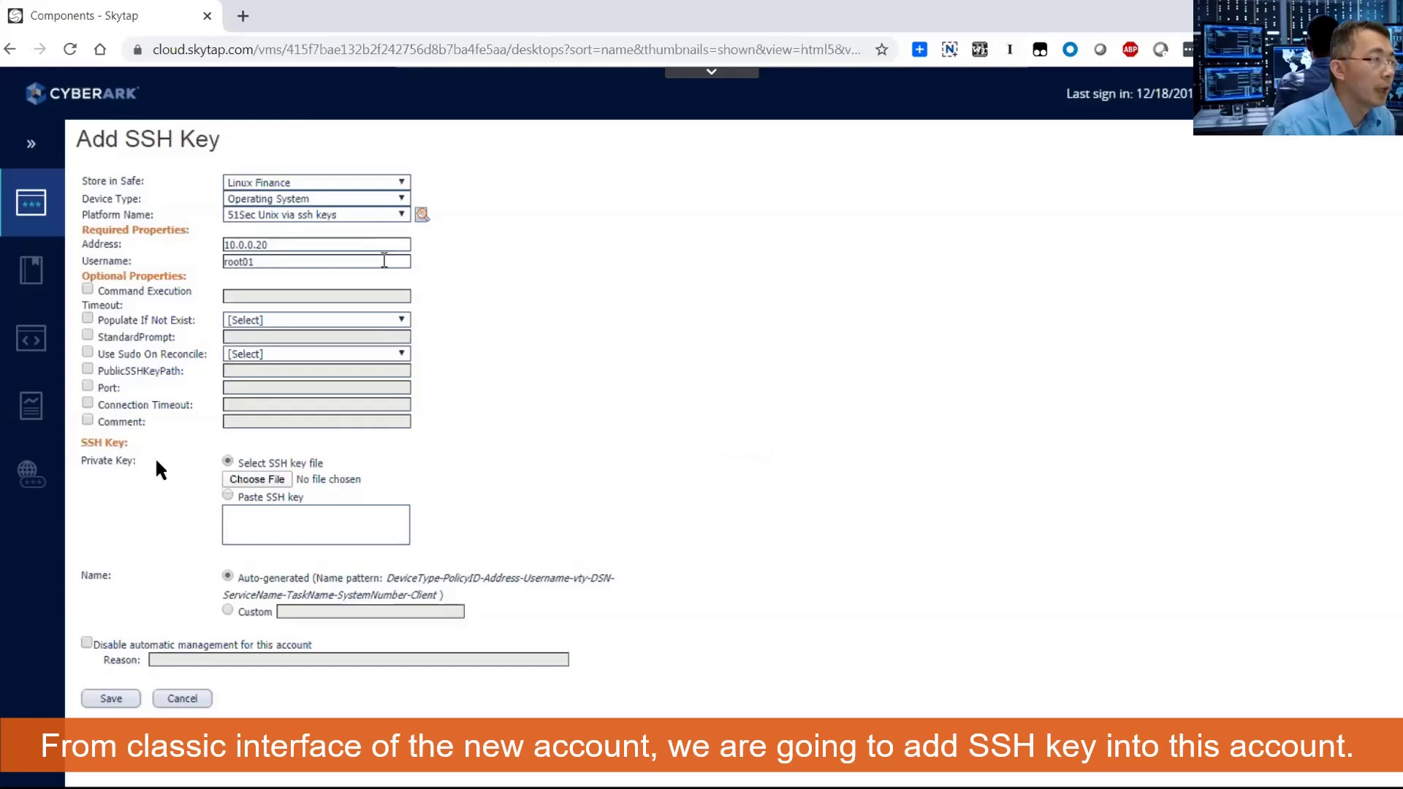
left_click(276, 479)
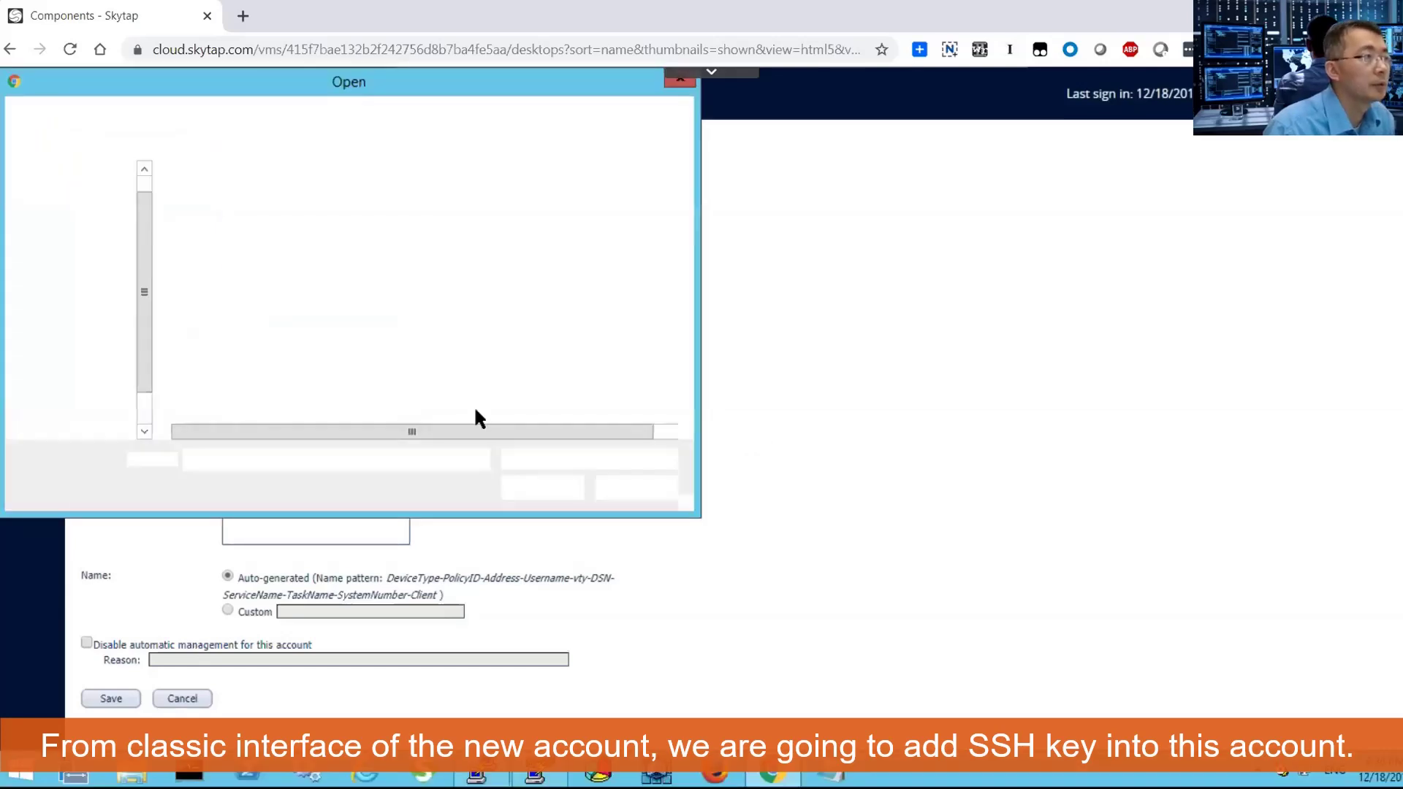
left_click(83, 174)
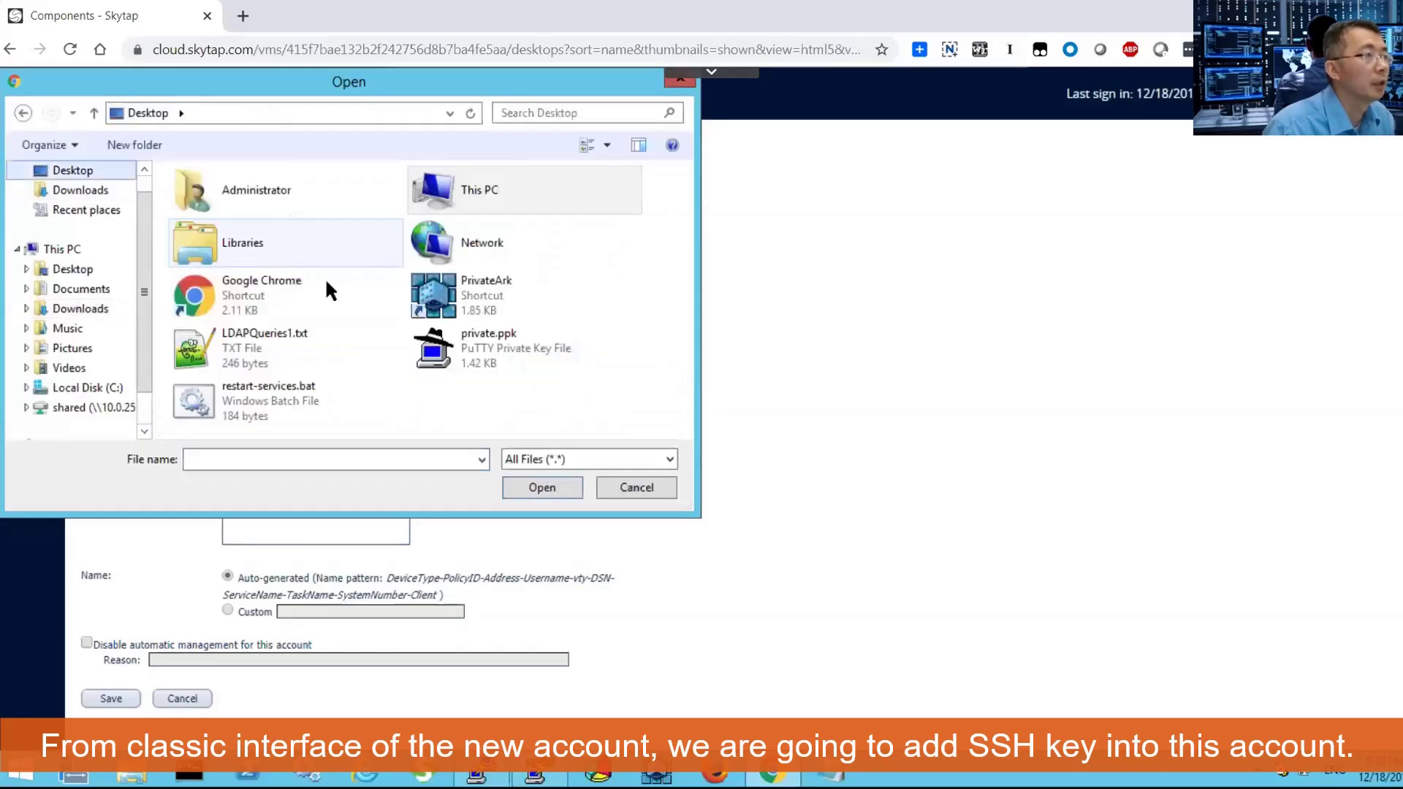
double_click(472, 351)
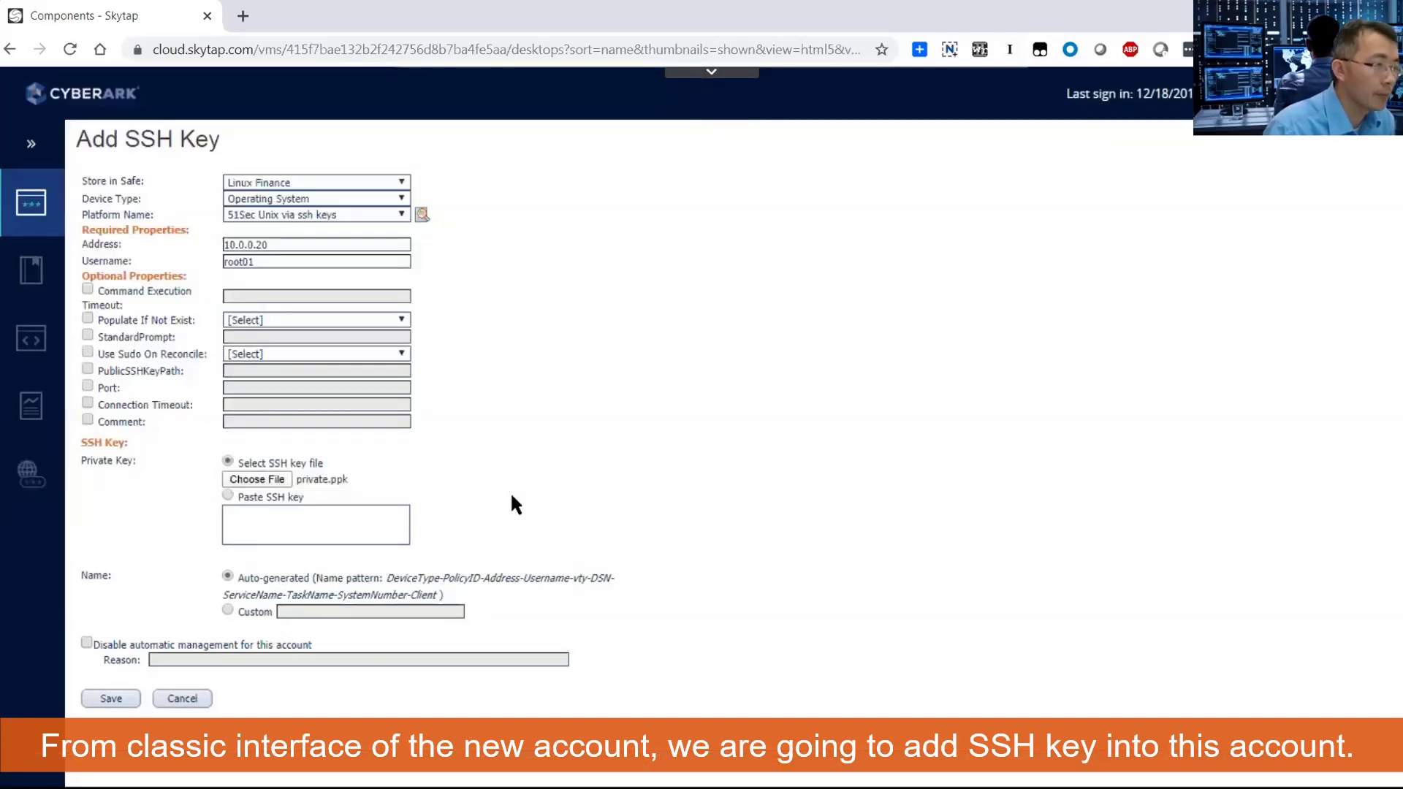
left_click(110, 700)
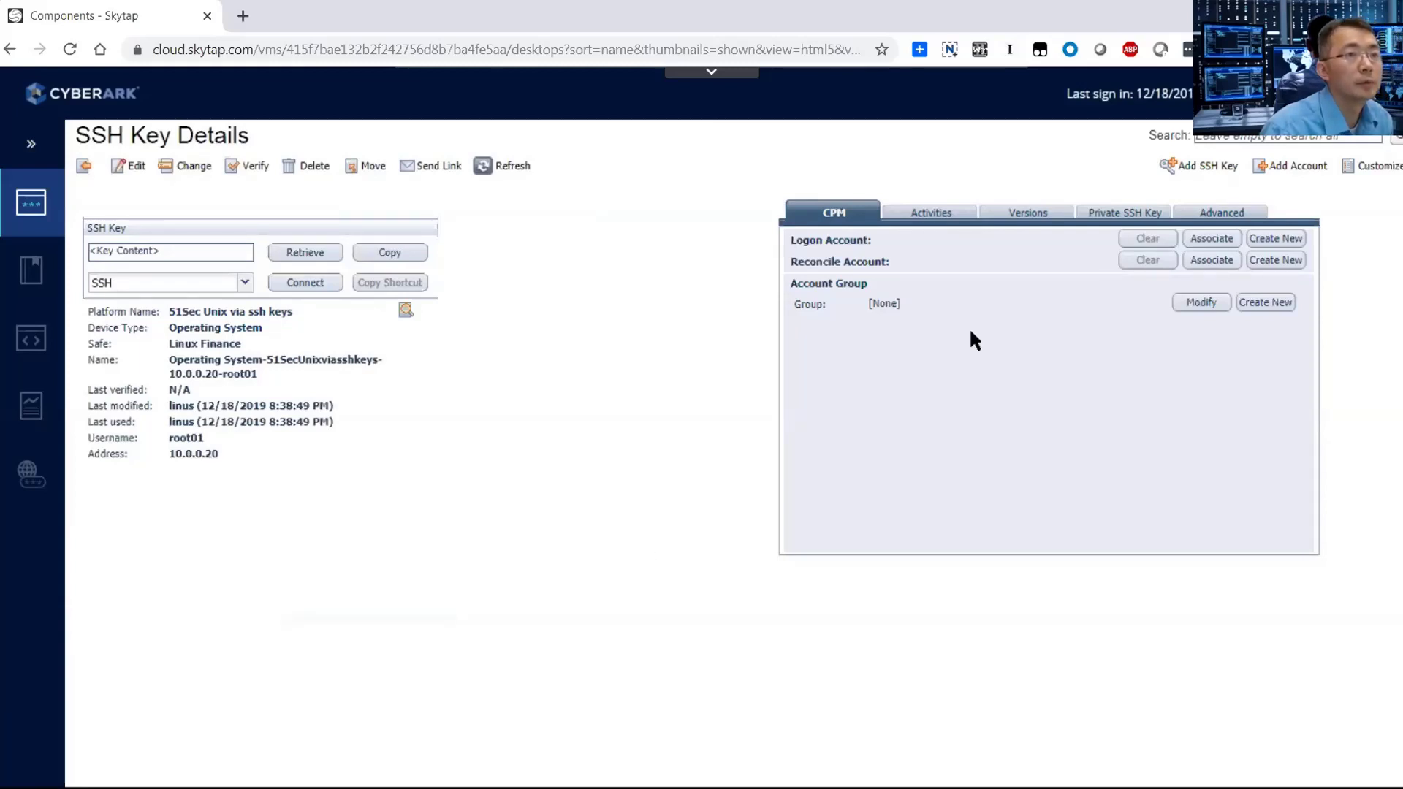
Have the CPM rotate root01's SSH key immediately, then exit full screen.
left_click(191, 169)
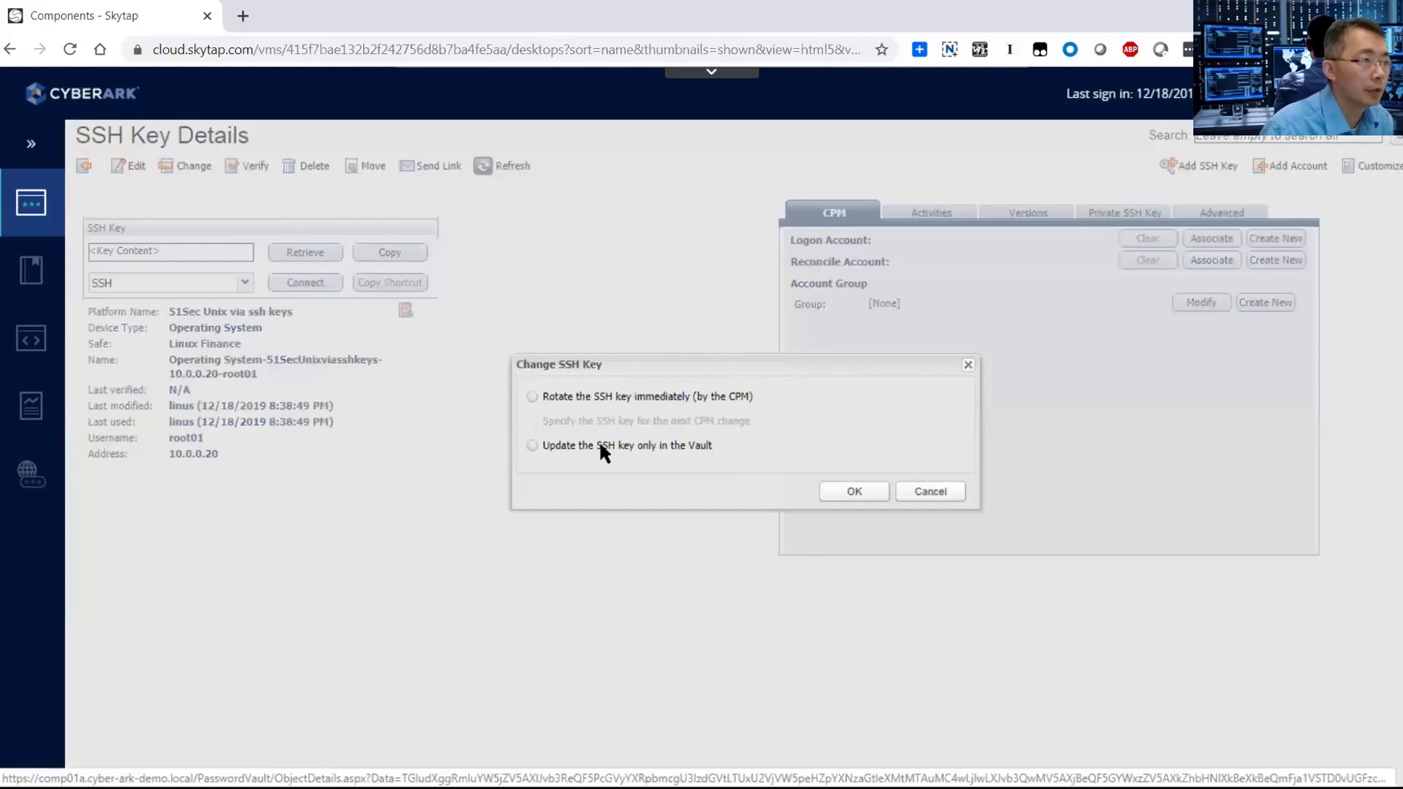
left_click(629, 404)
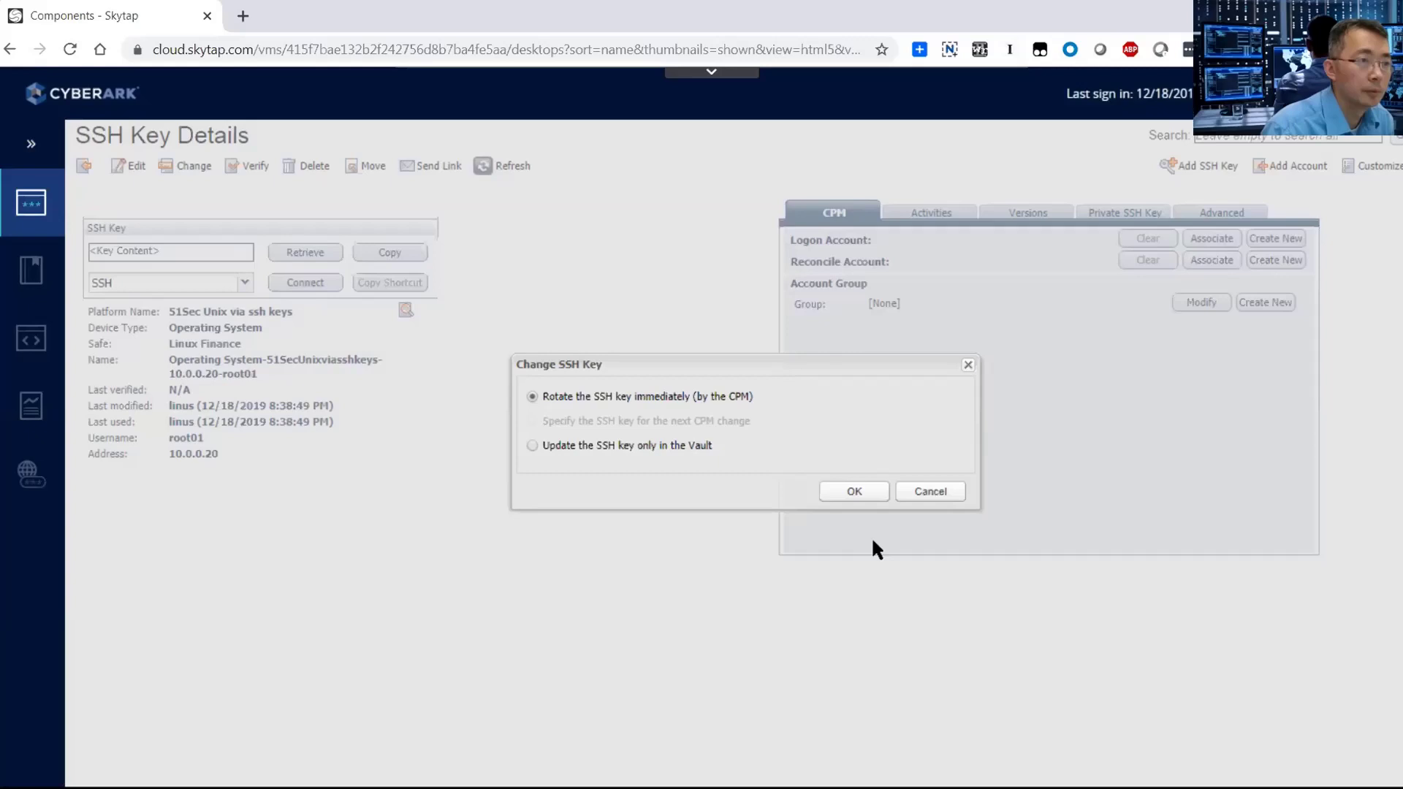
left_click(853, 491)
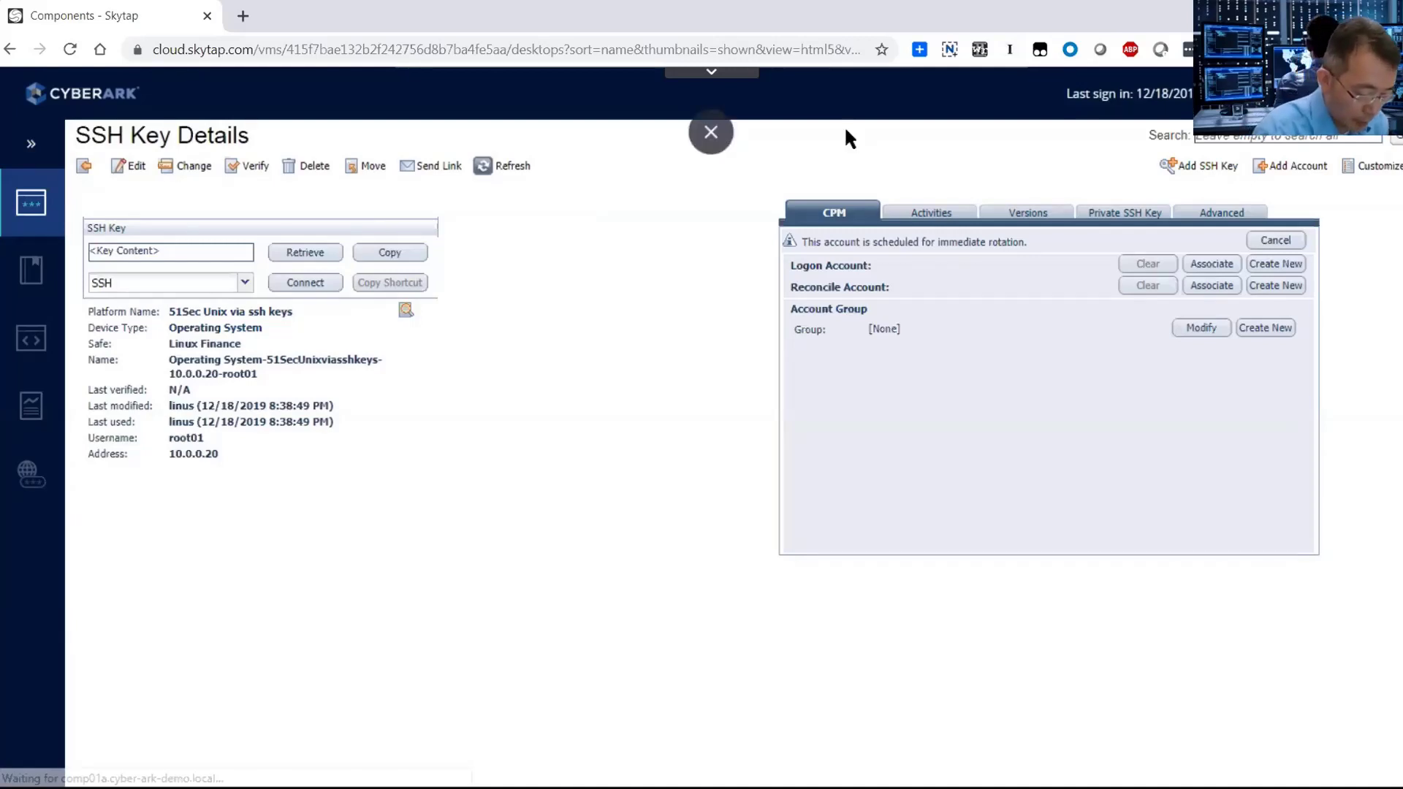
key("F11")
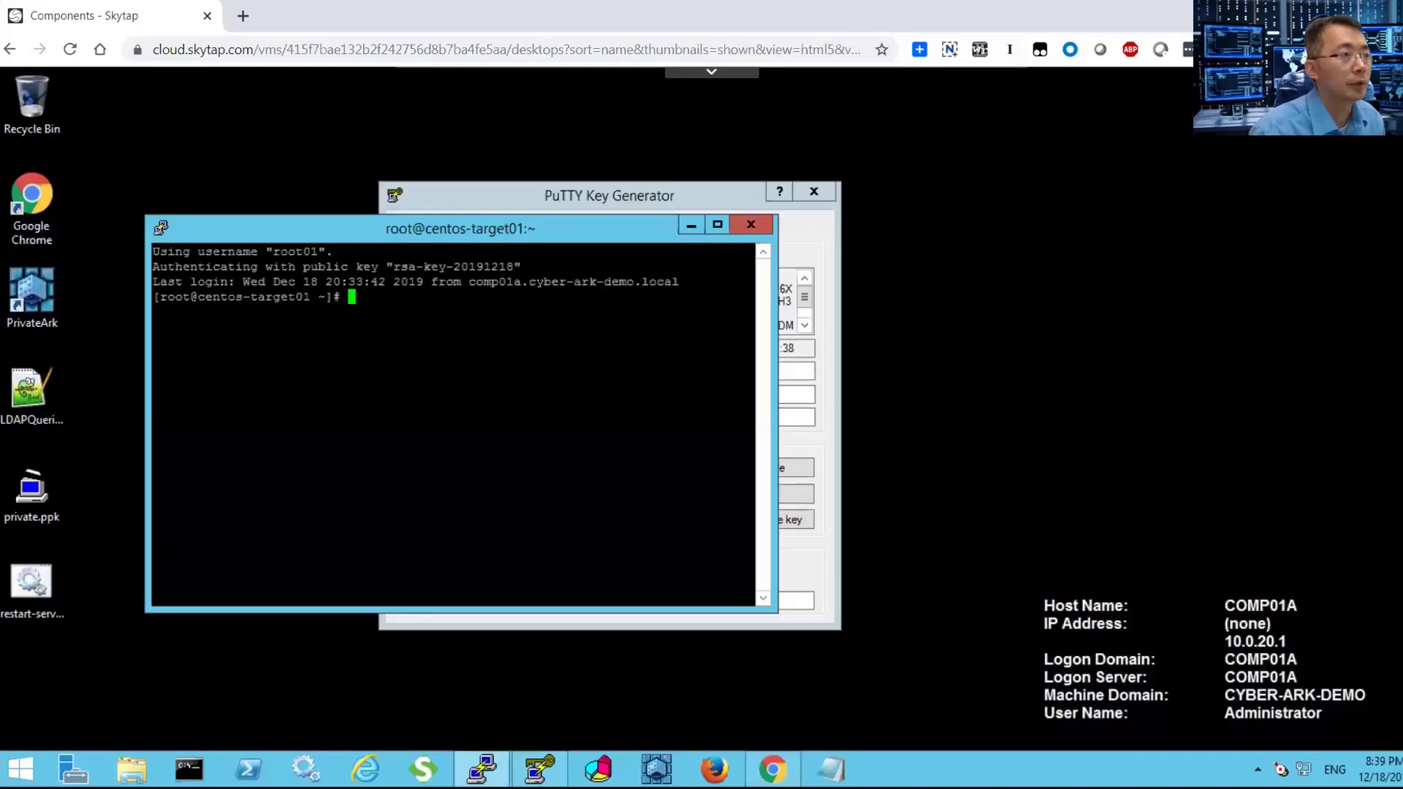
Close the old root01 terminal and the PuTTY Key Generator.
left_click(751, 224)
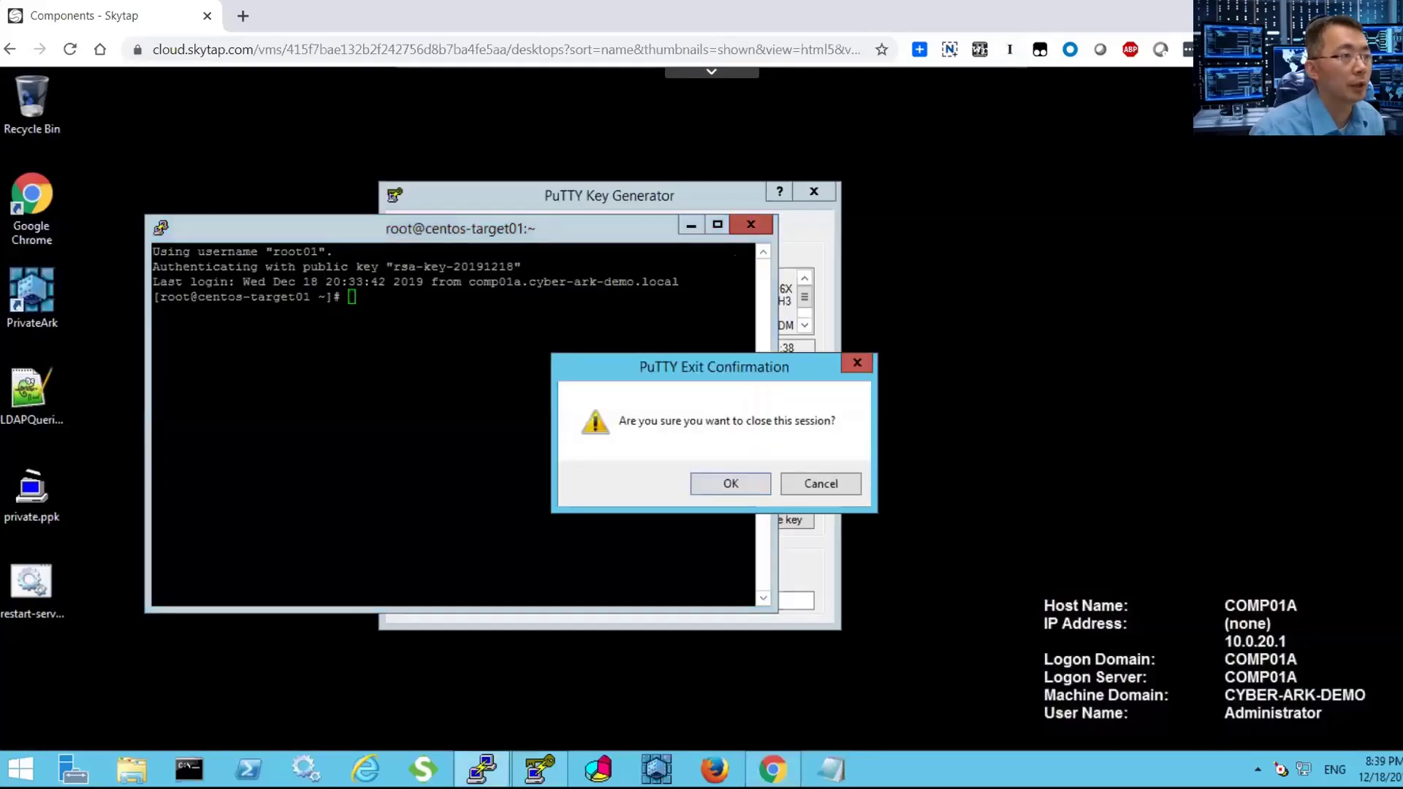
left_click(739, 481)
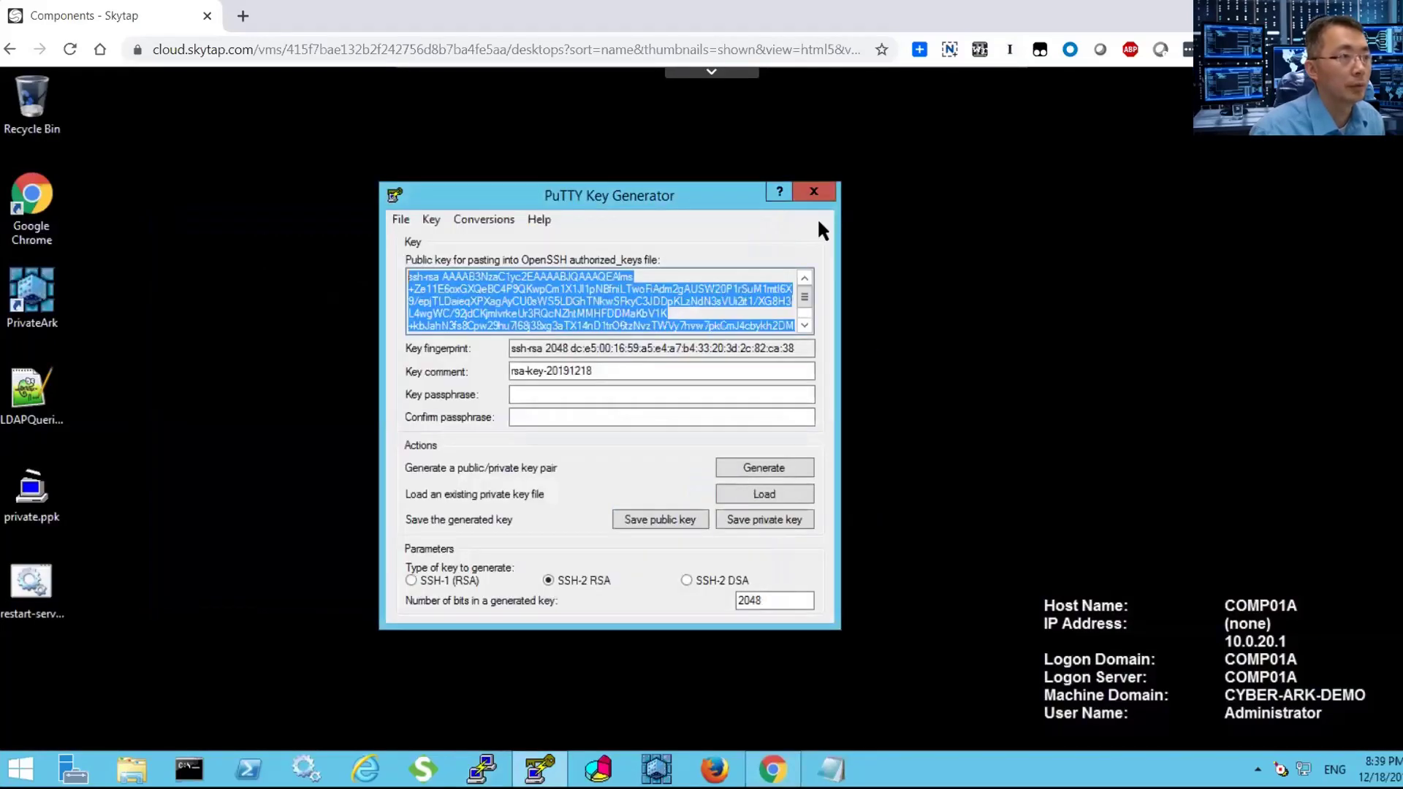
left_click(814, 191)
Load the saved 10.0.0.20 session, verify its private key under SSH > Auth, and connect.
left_click(483, 769)
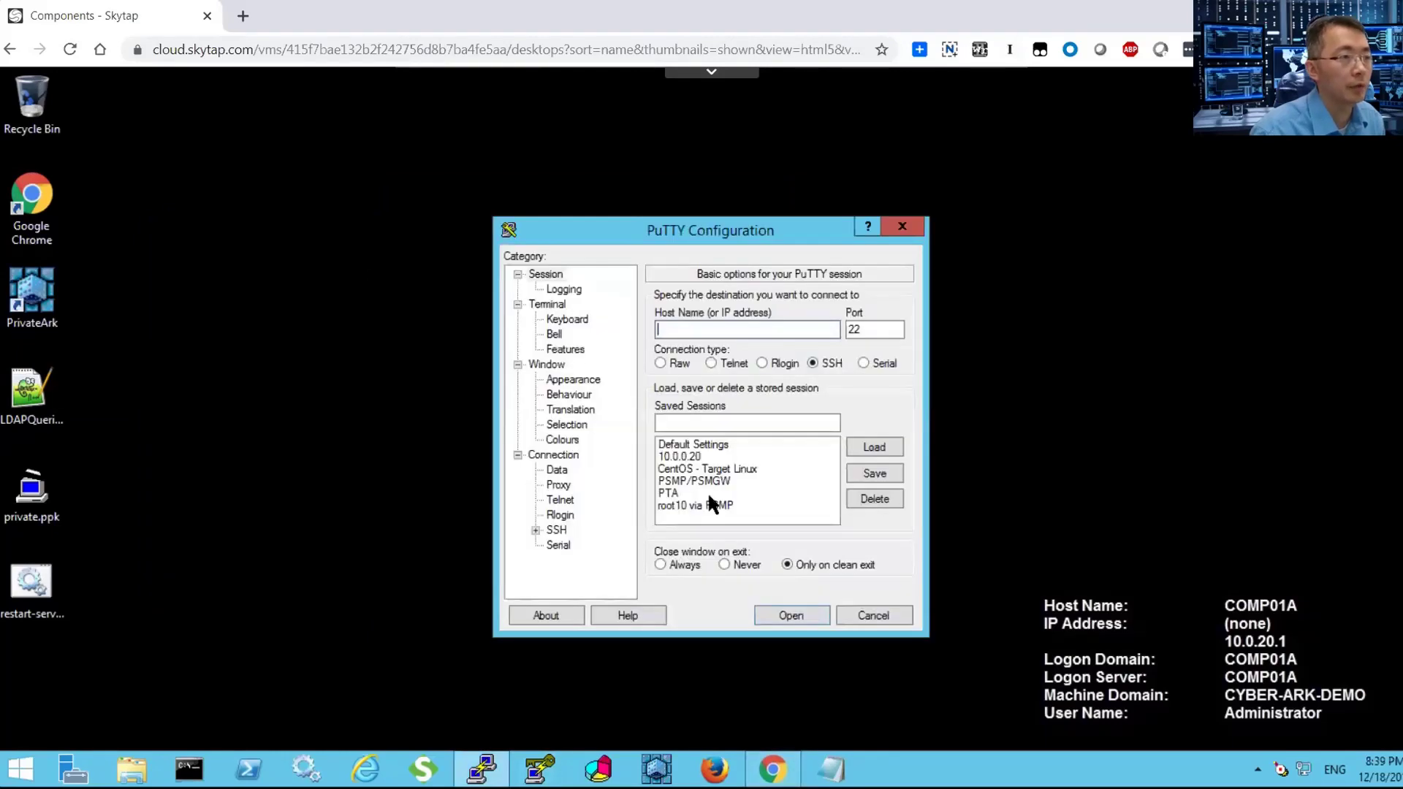
left_click(701, 456)
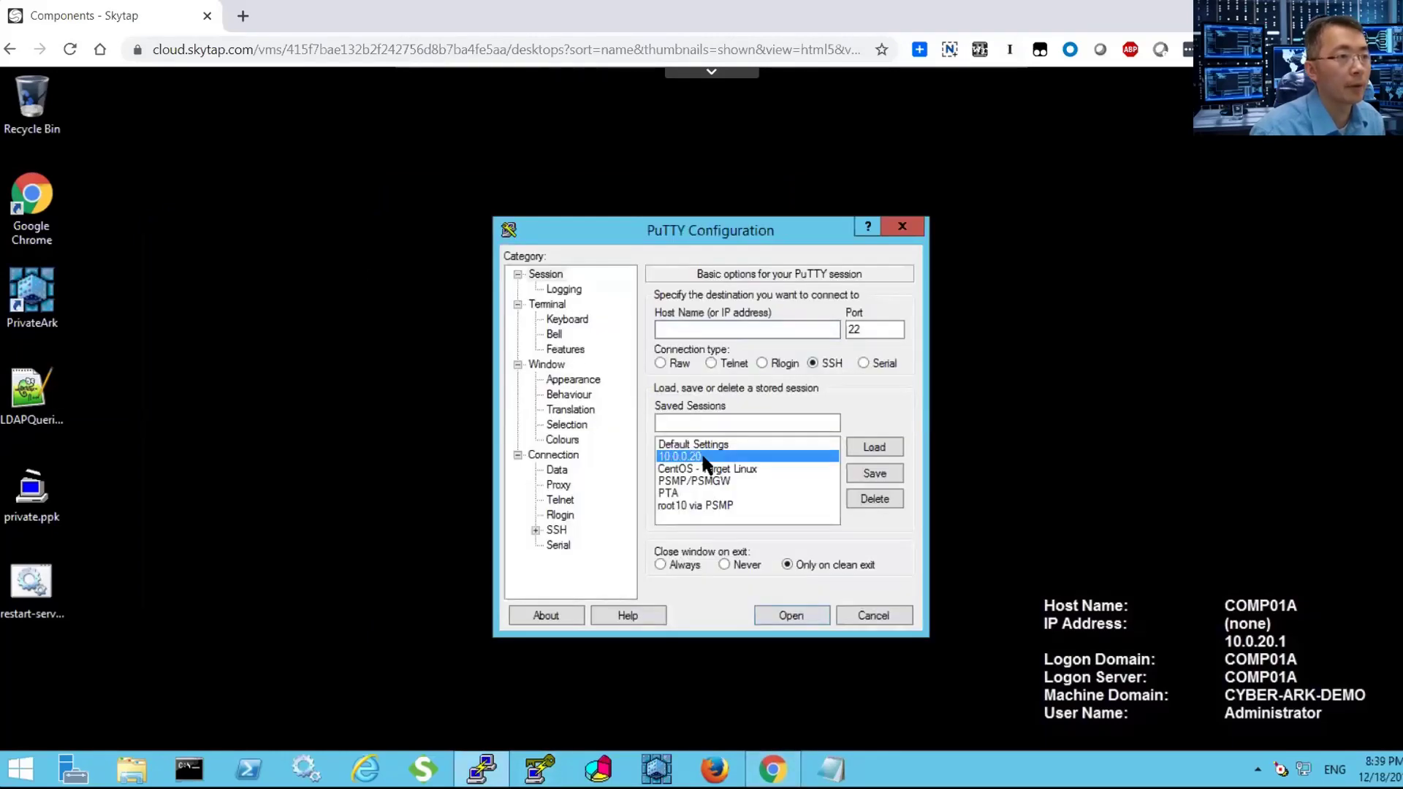
left_click(857, 452)
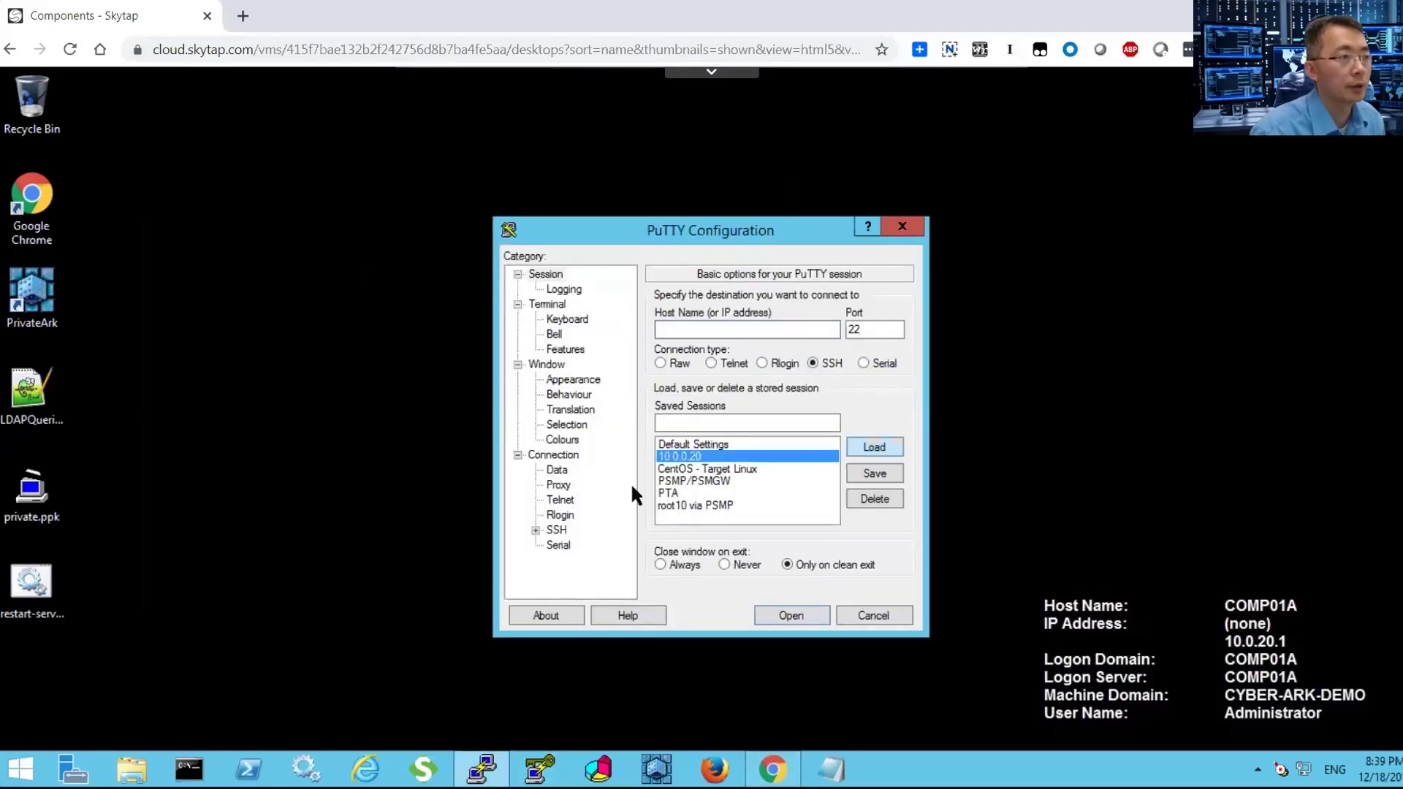
left_click(537, 529)
left_click(574, 516)
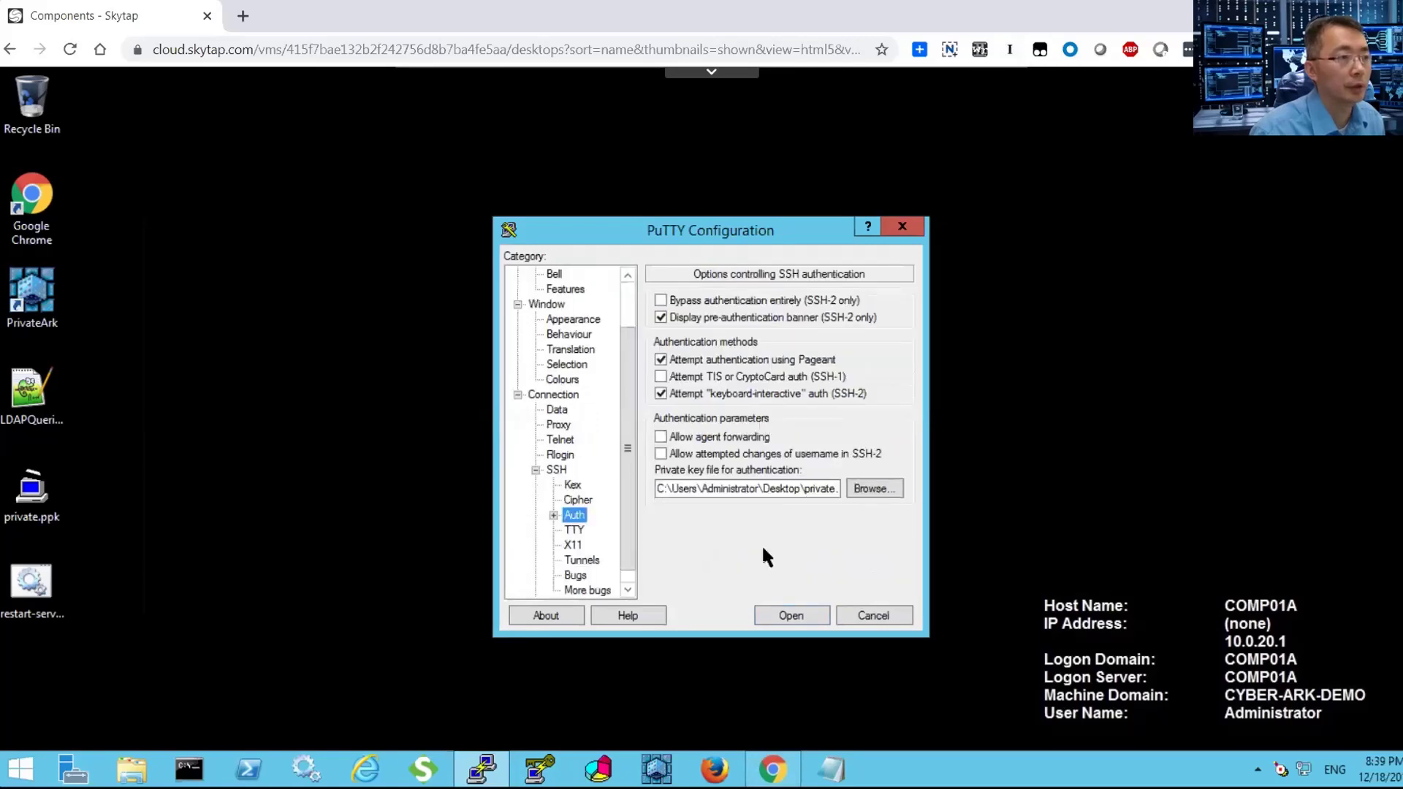
left_click(790, 616)
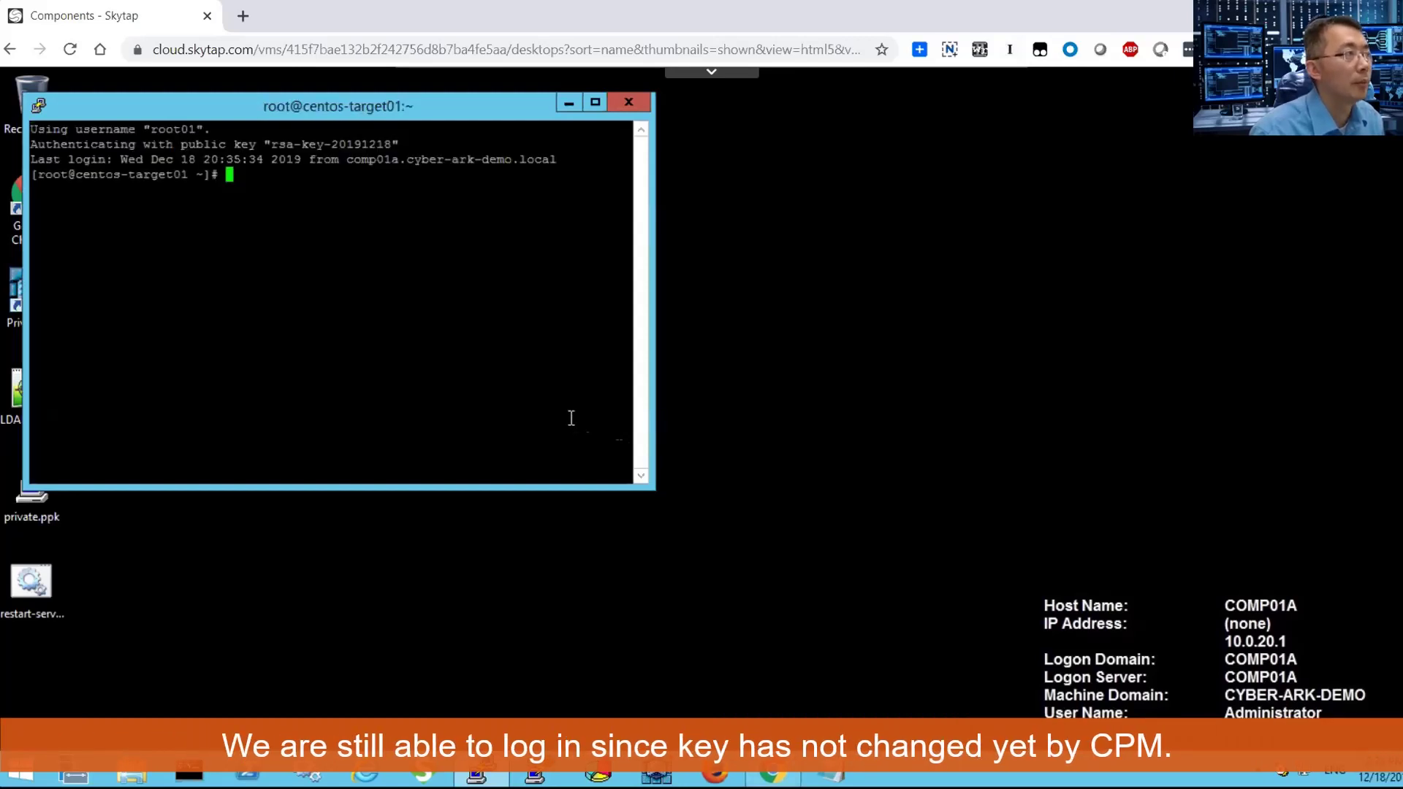
Duplicate the root01 session, place the second terminal alongside, and return to CyberArk.
left_click(41, 107)
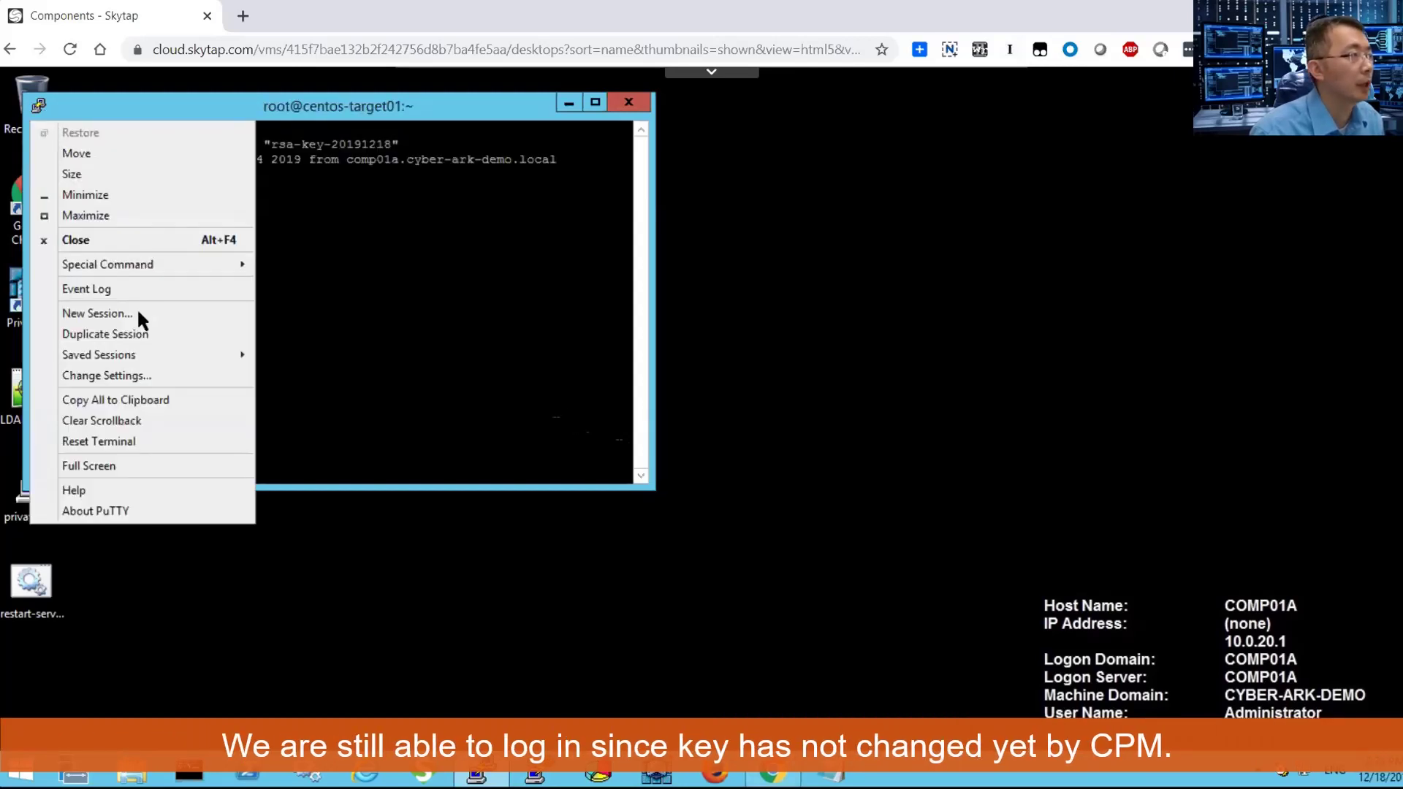
left_click(138, 333)
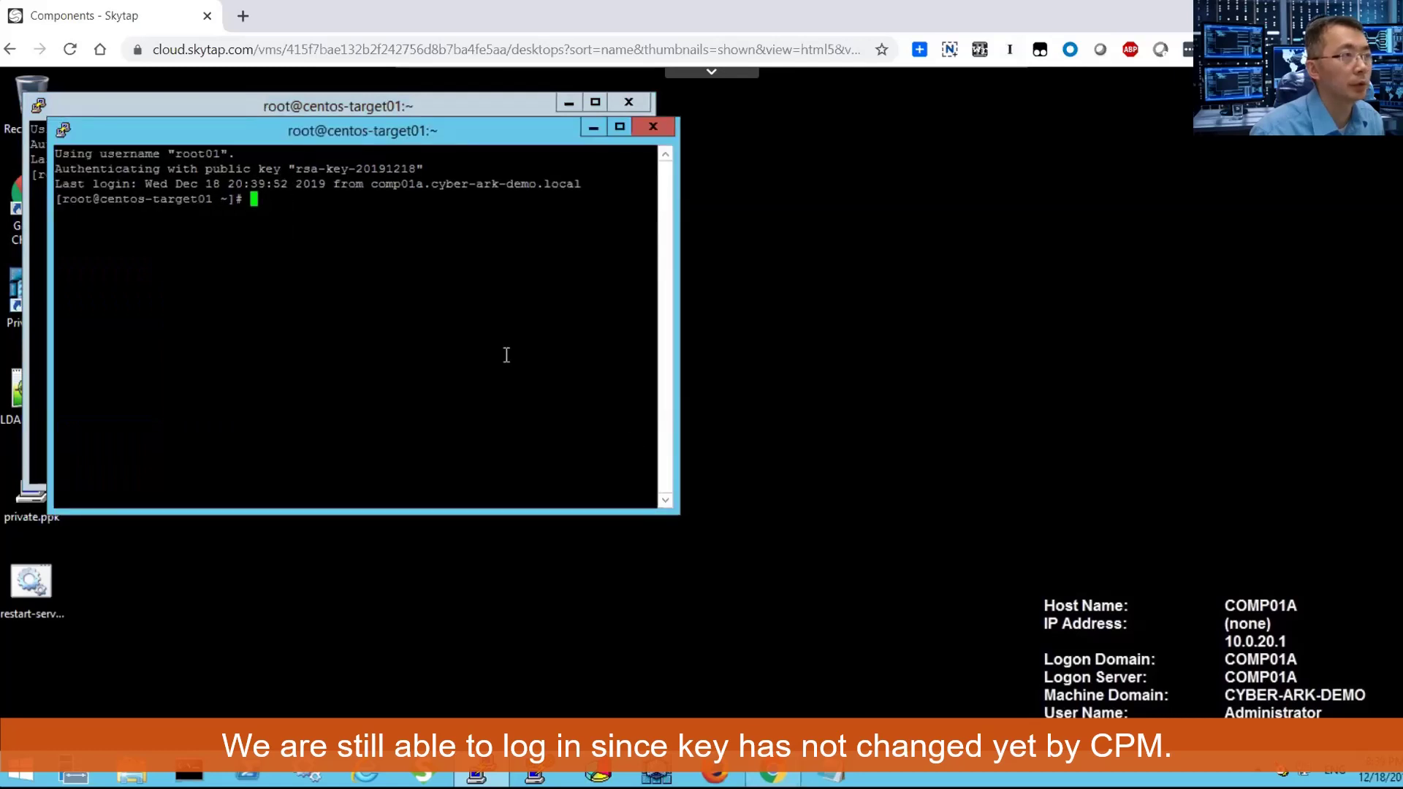
left_click_drag(502, 144, 781, 239)
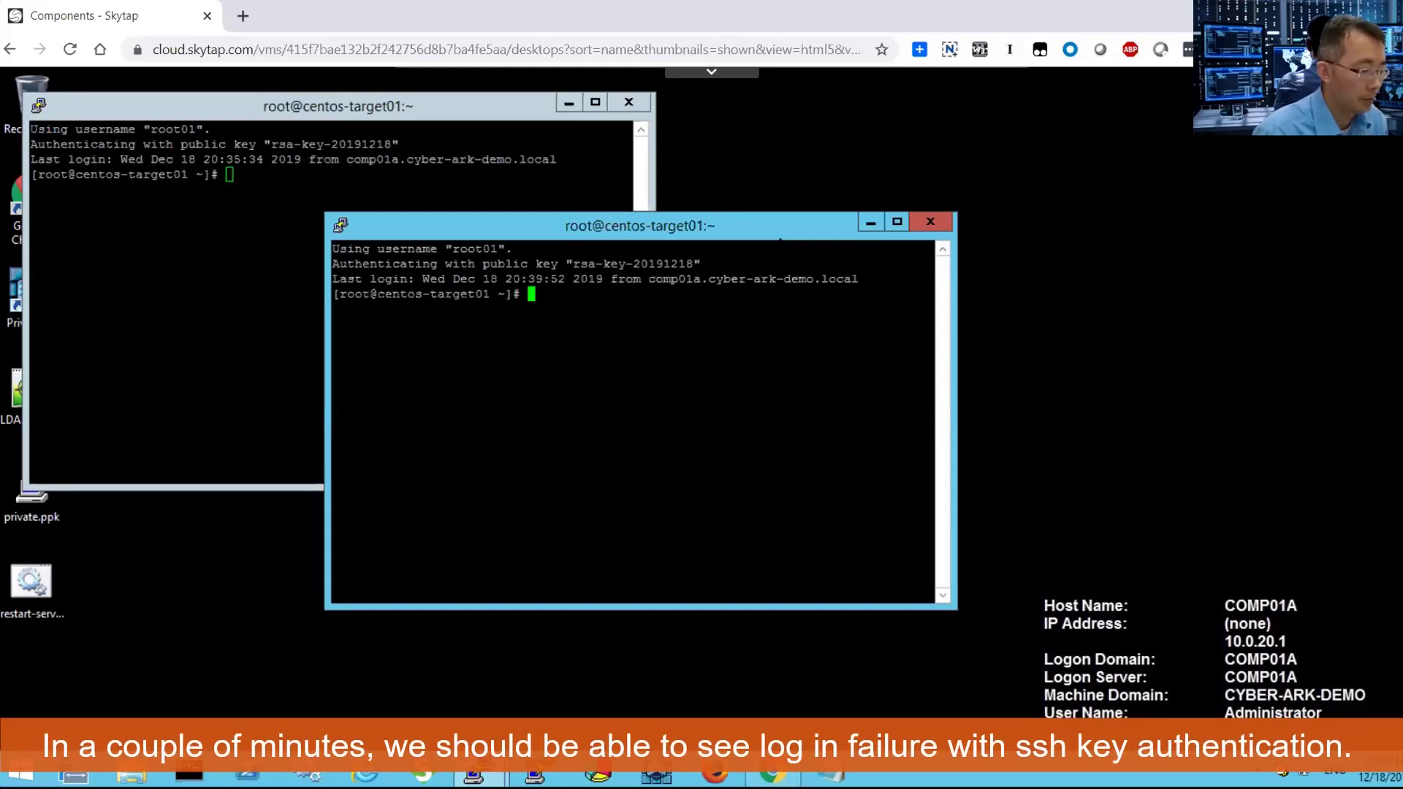
key("alt+Tab")
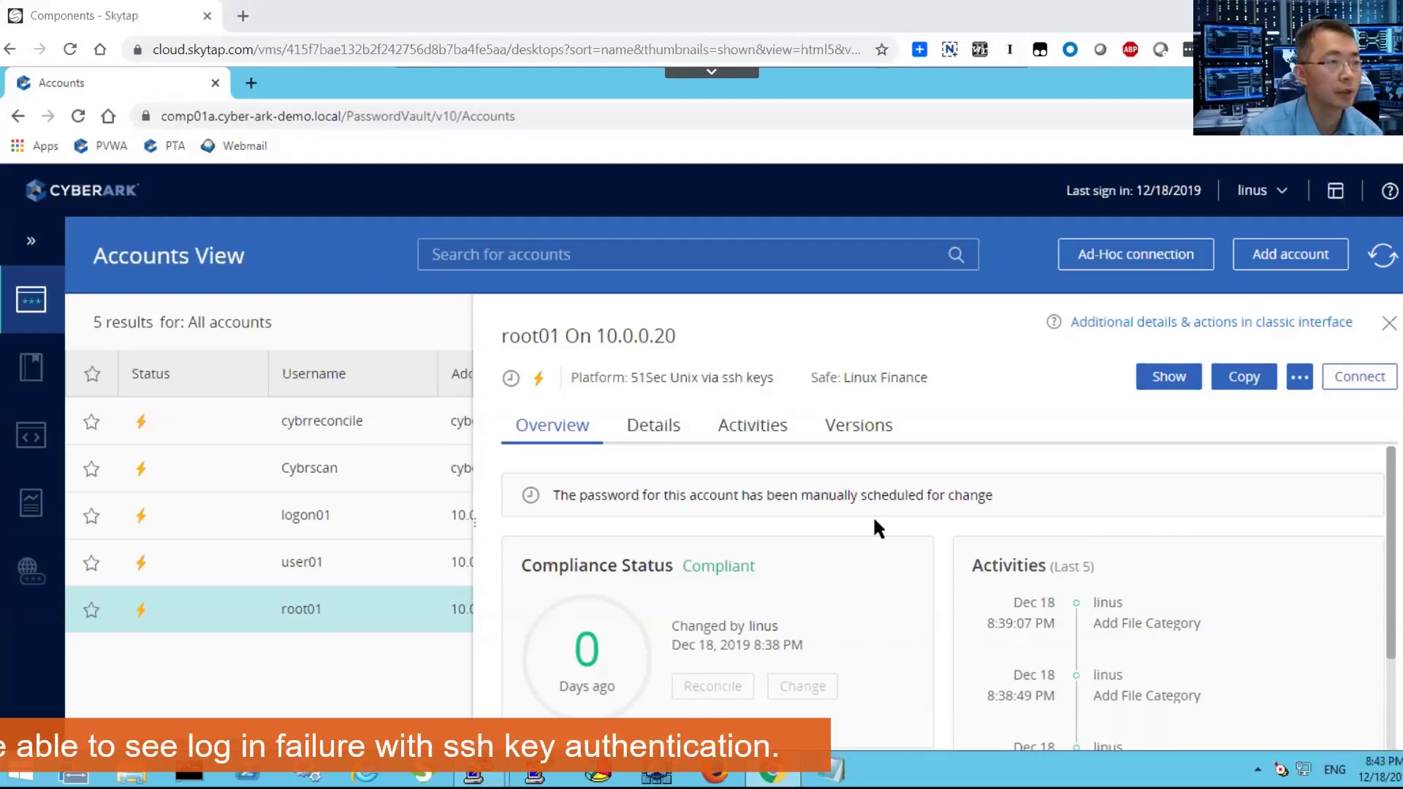
Refresh Accounts View and open root01's details showing the 8:42 PM PasswordManager key change.
left_click(1390, 261)
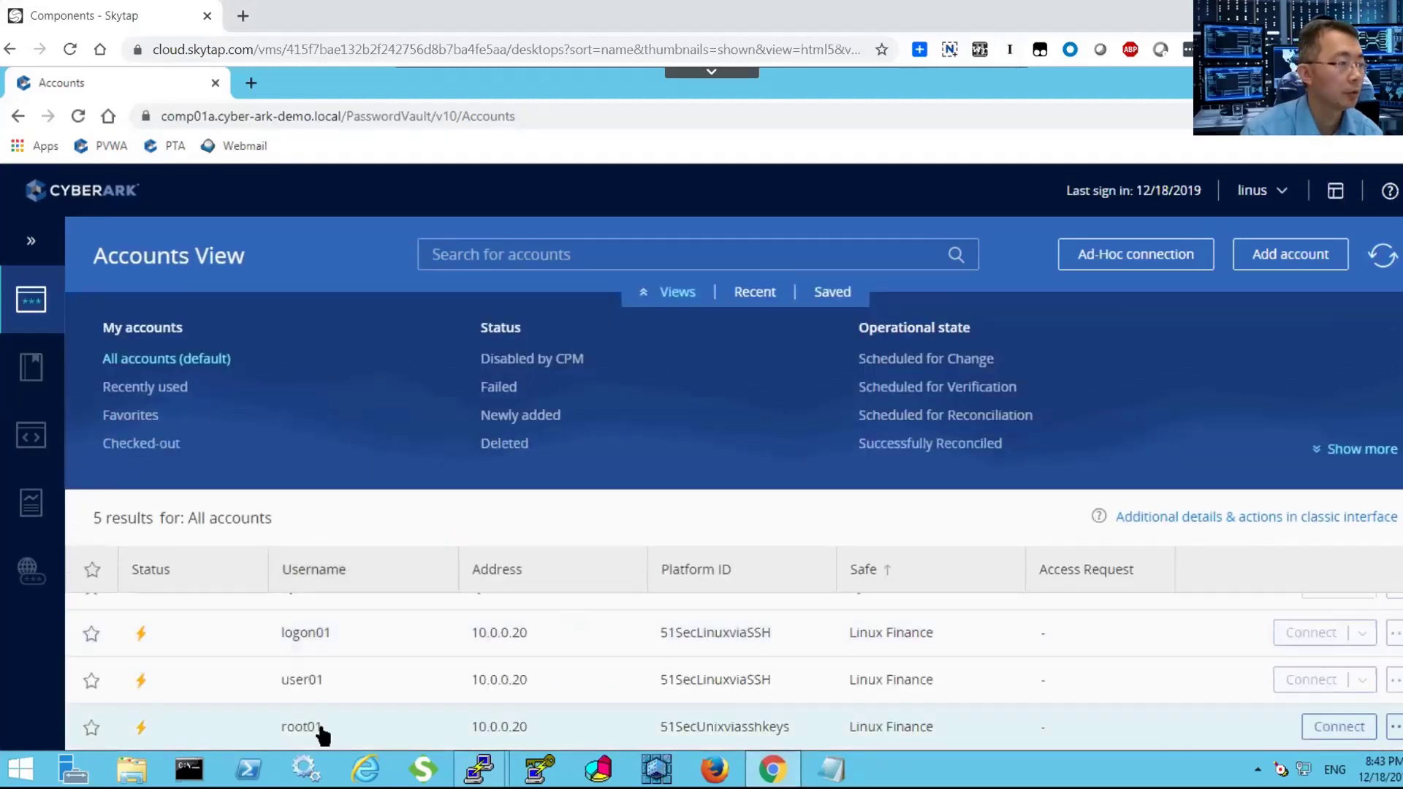
left_click(320, 728)
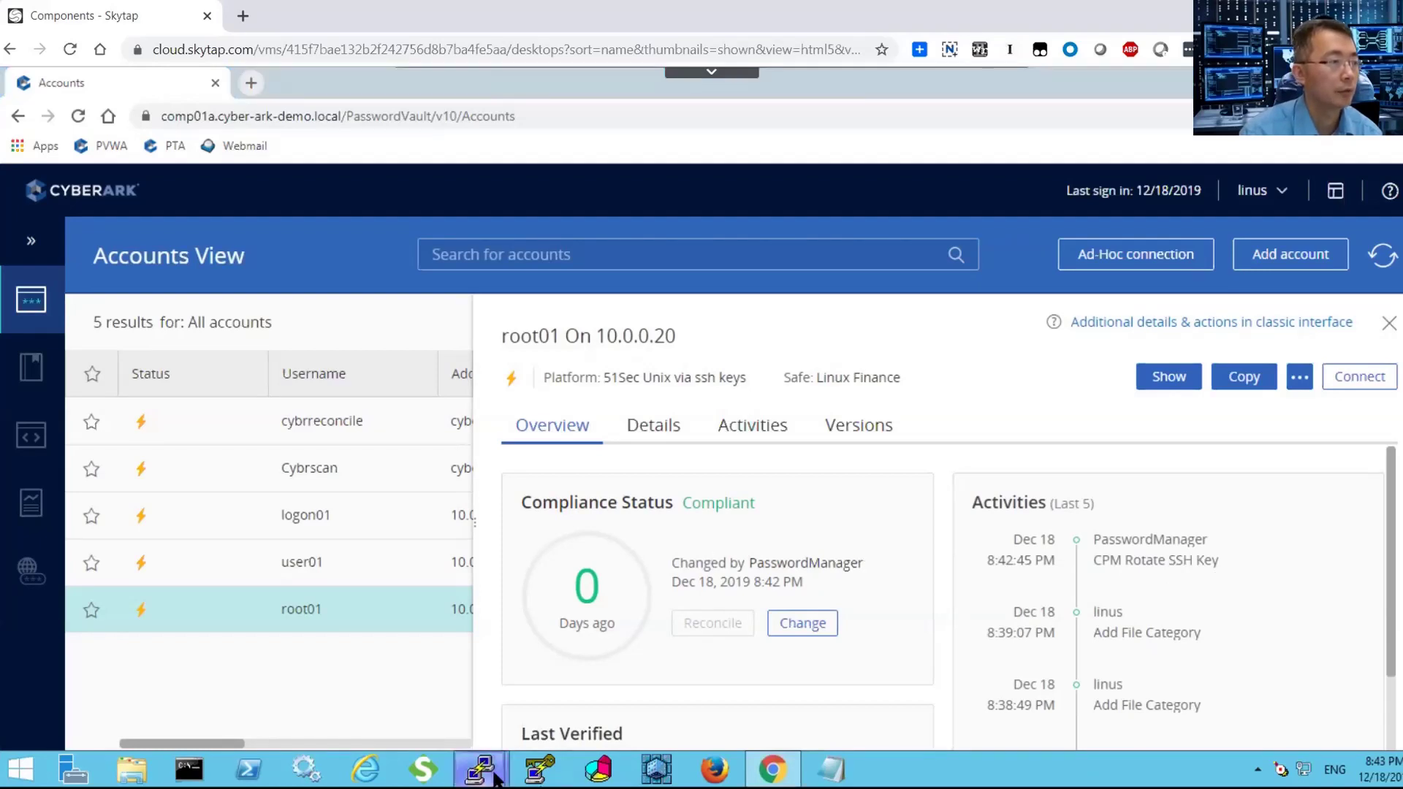
From the second root01 PuTTY terminal's system menu, start a New Session.
left_click(486, 779)
mouse_move(488, 778)
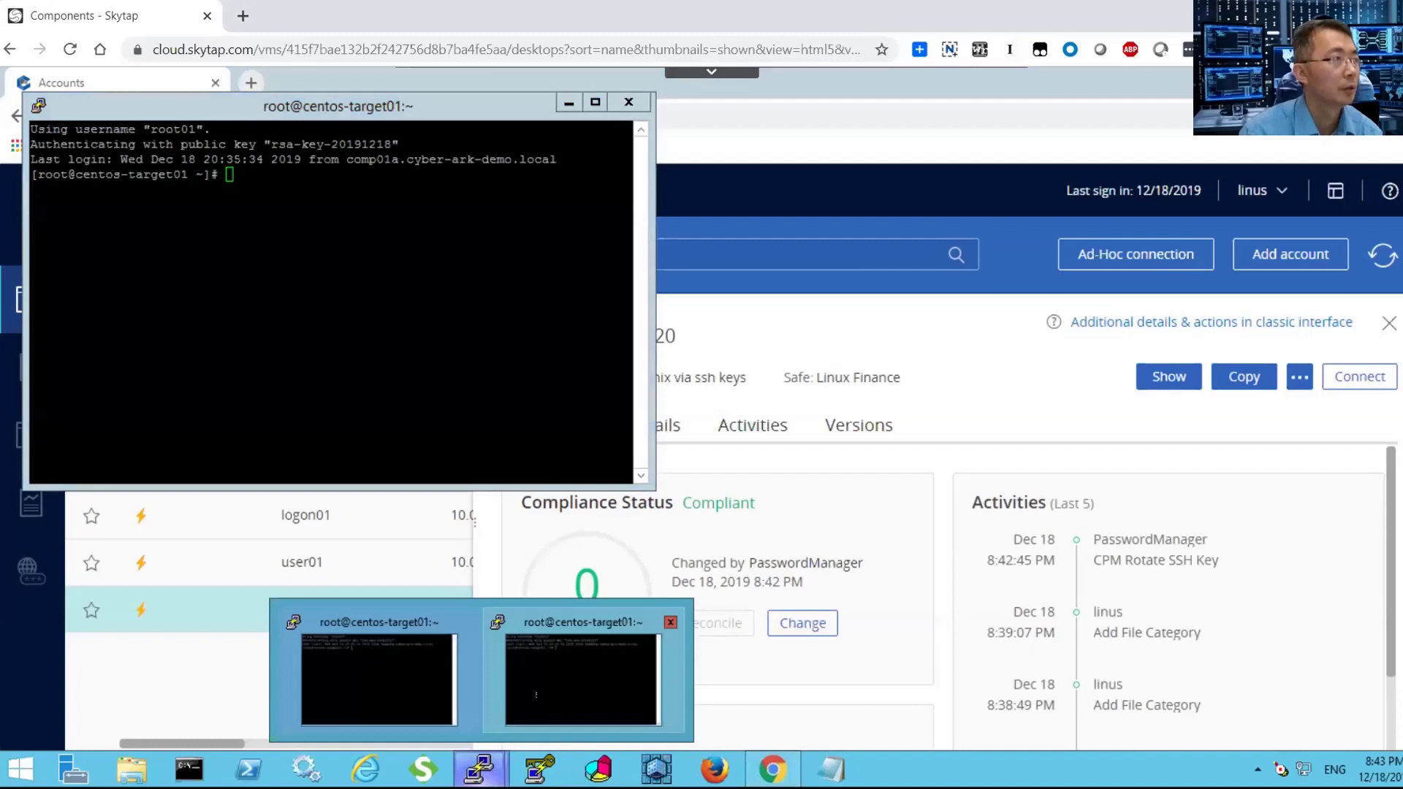
left_click(564, 673)
left_click(340, 227)
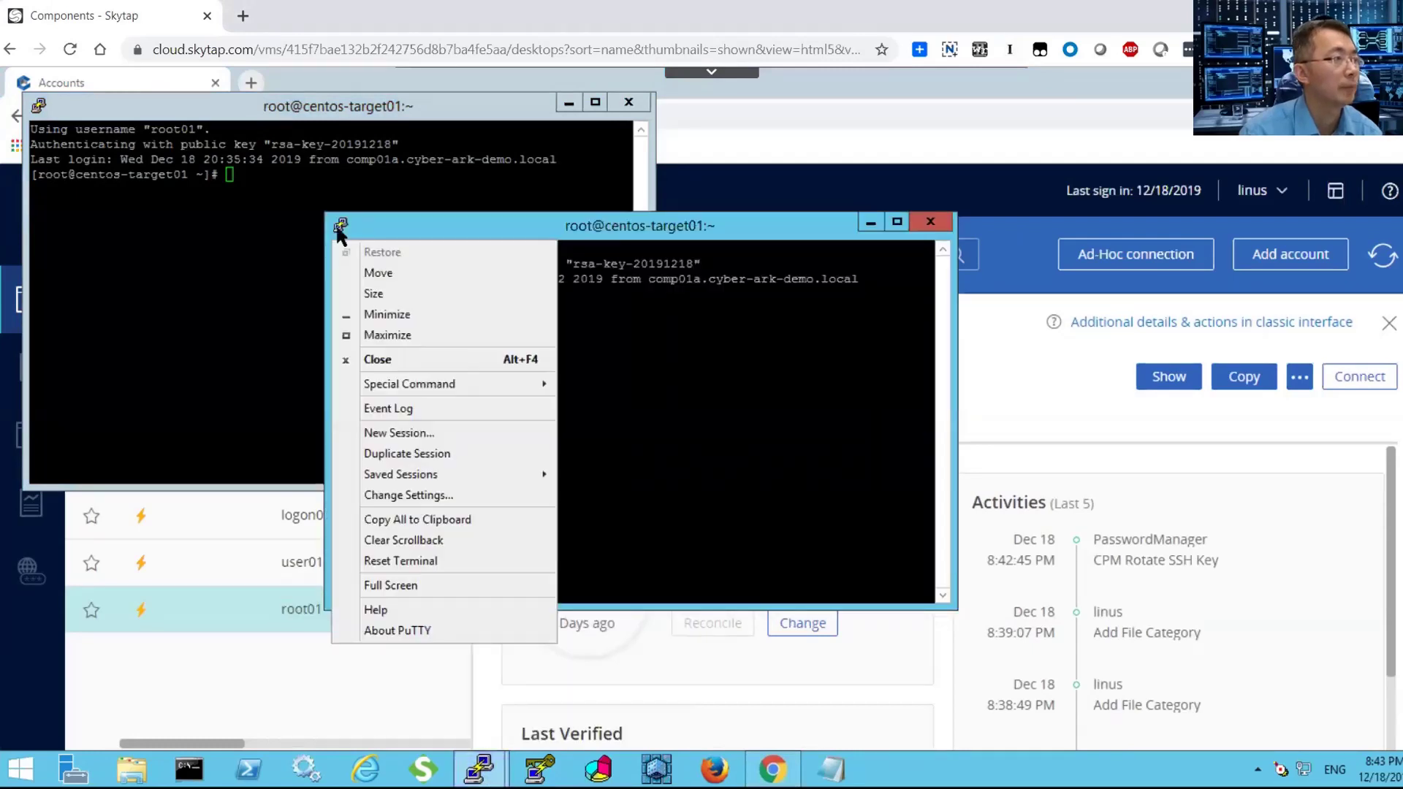
left_click(407, 453)
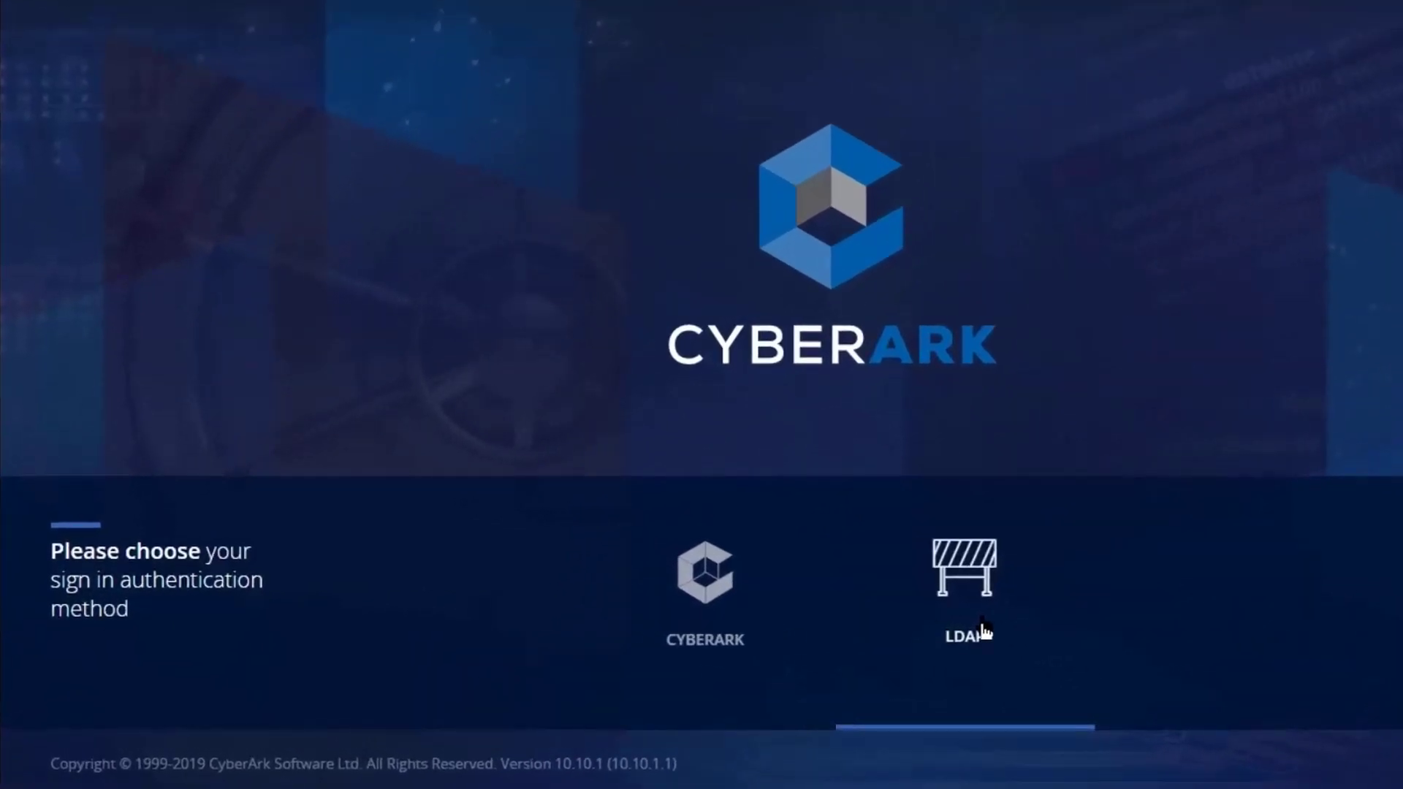
Sign in via LDAP and duplicate the Oracle Database platform as '51Sec Oracle DBA'.
left_click(981, 624)
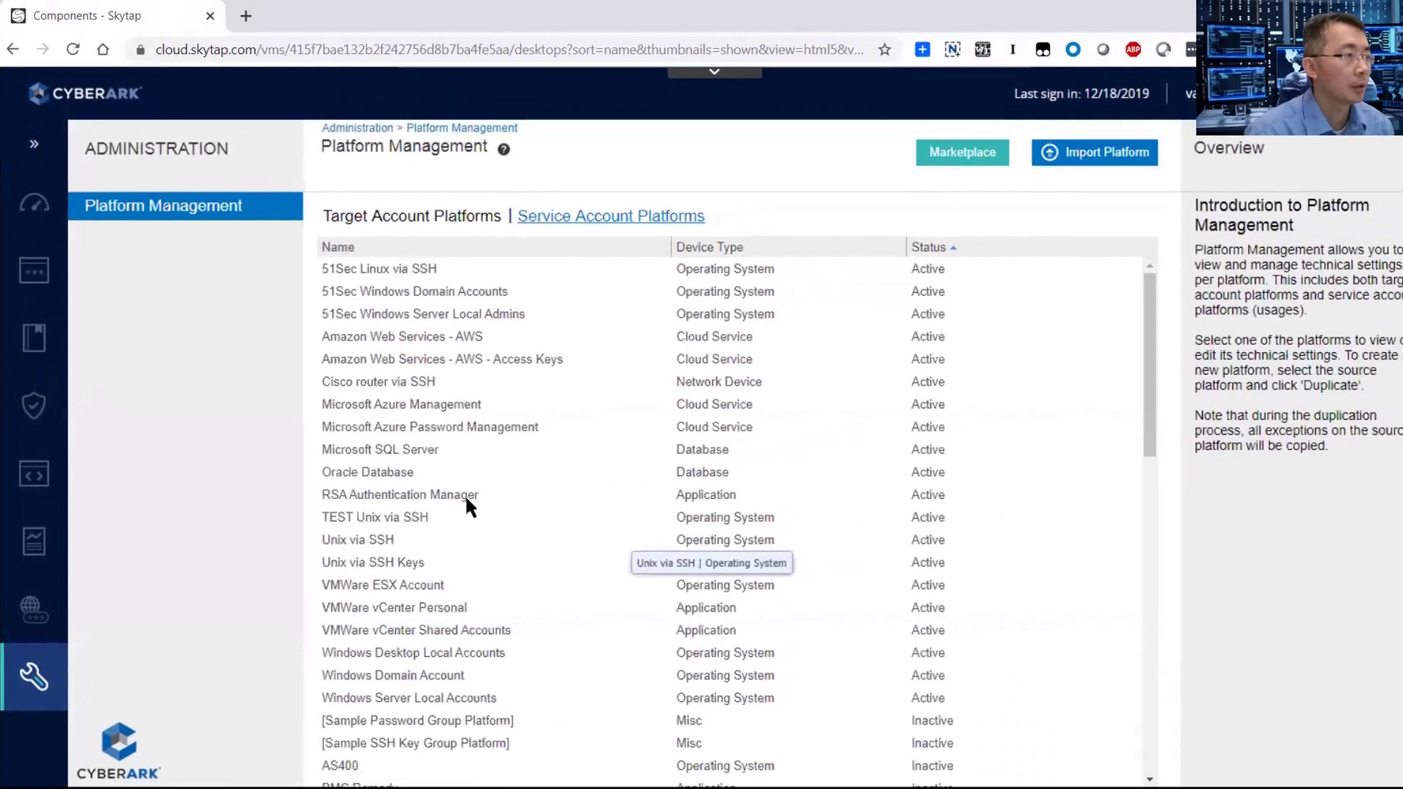
left_click(661, 430)
left_click(1221, 753)
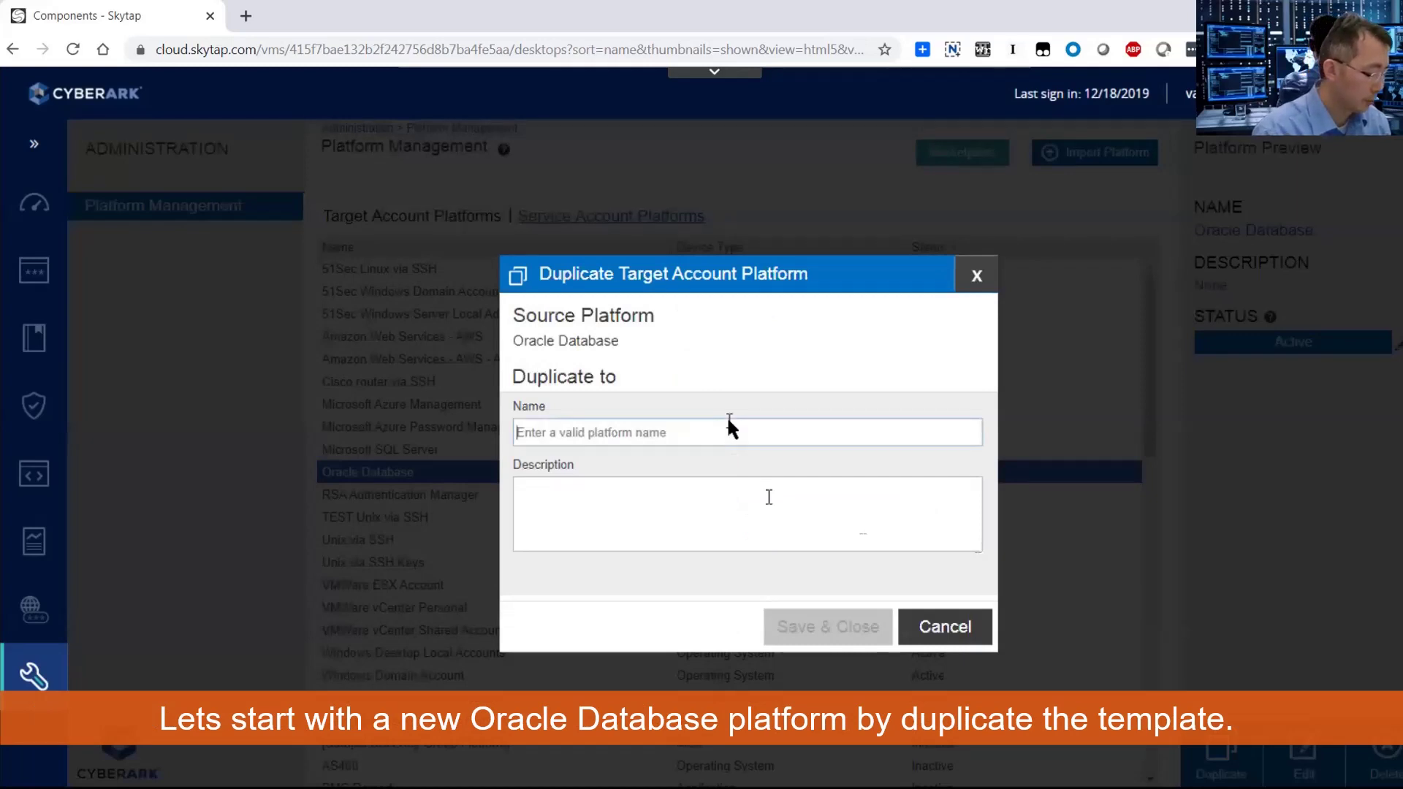
type("51Sec Or")
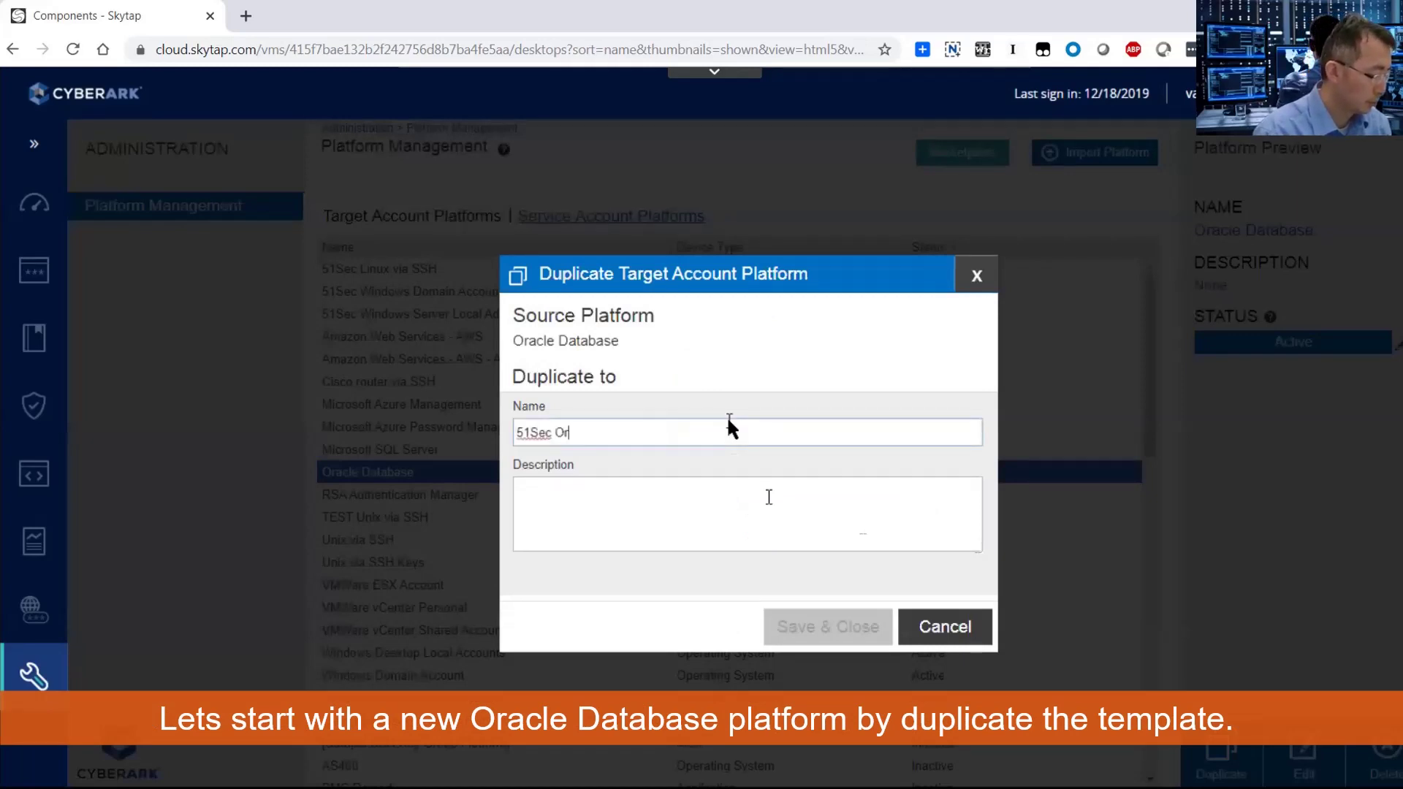
type("acle D")
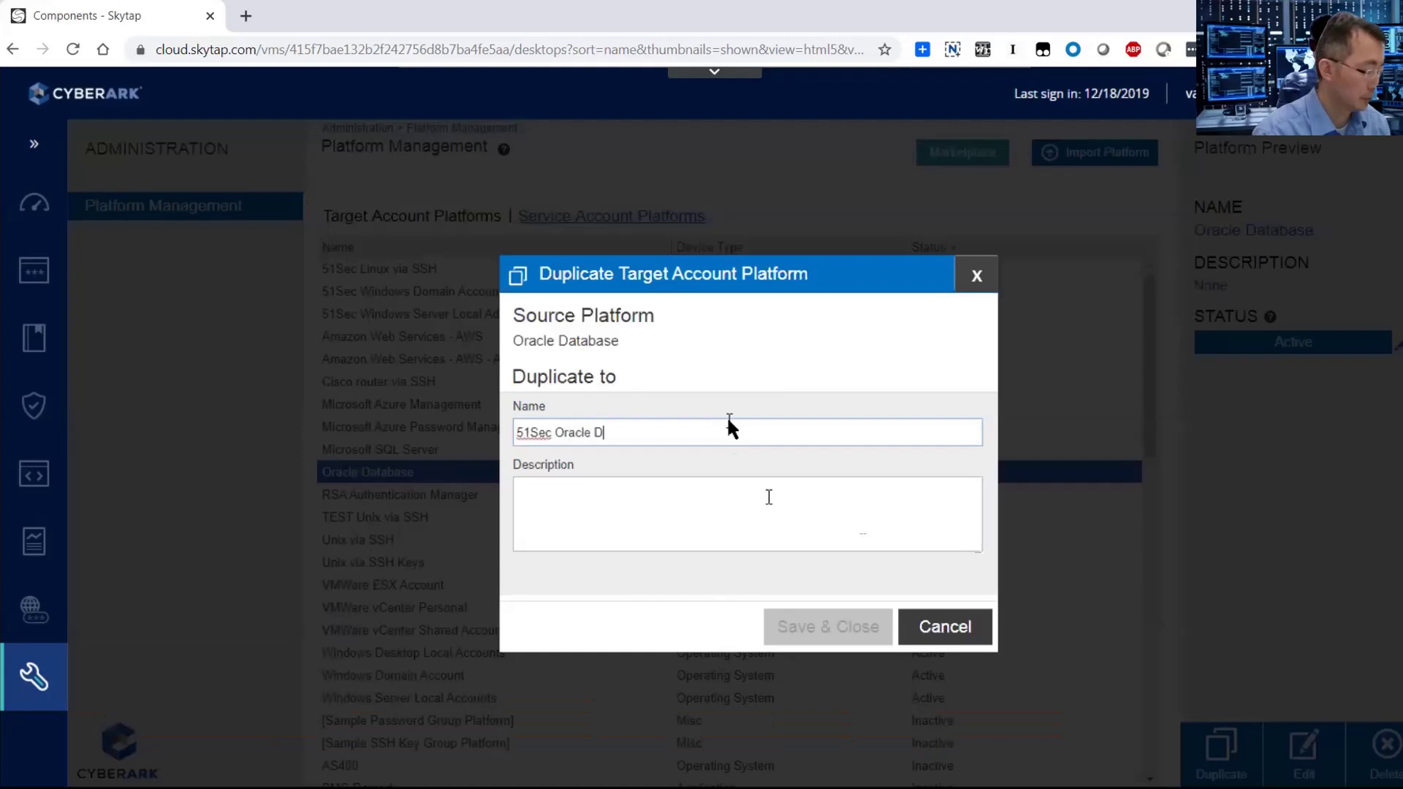
type("BA")
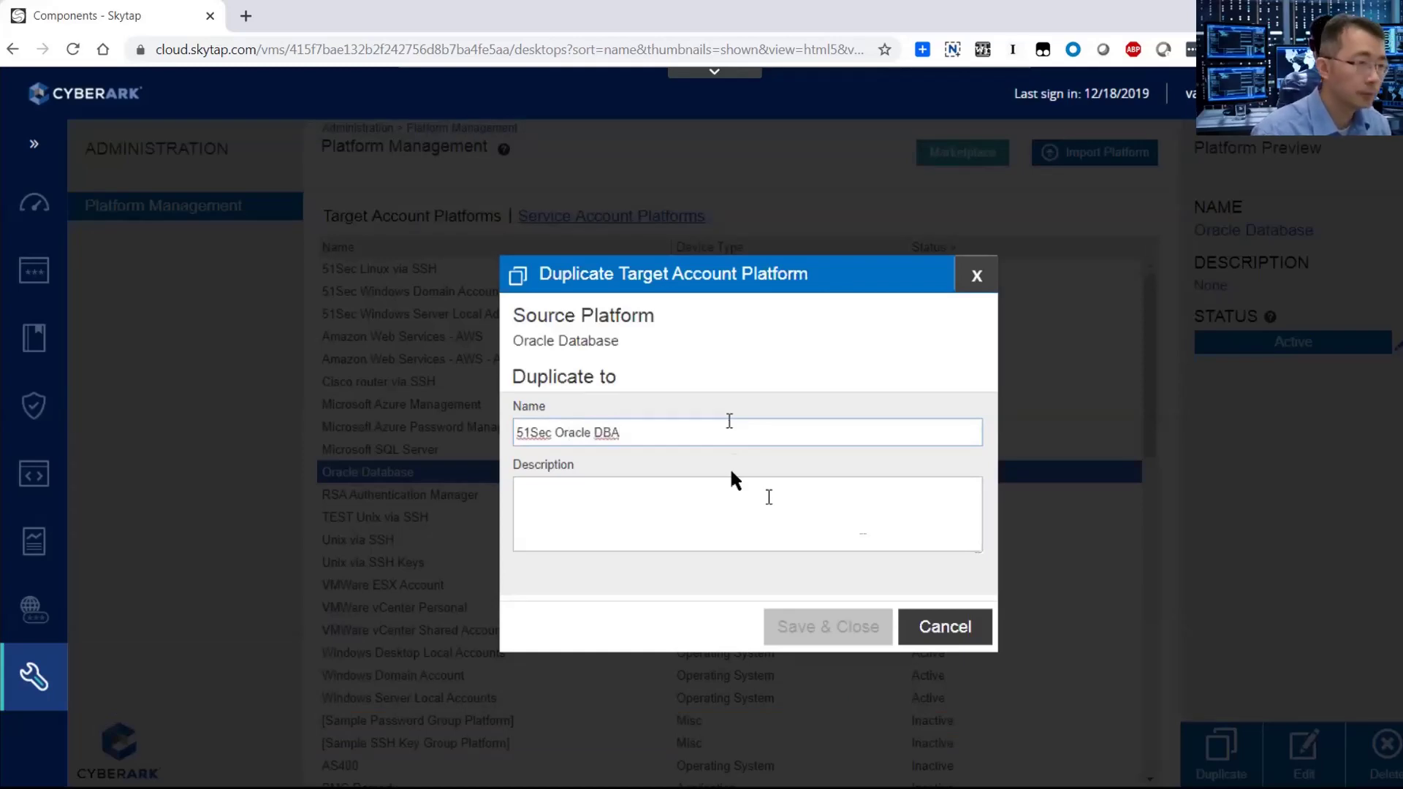
left_click(811, 627)
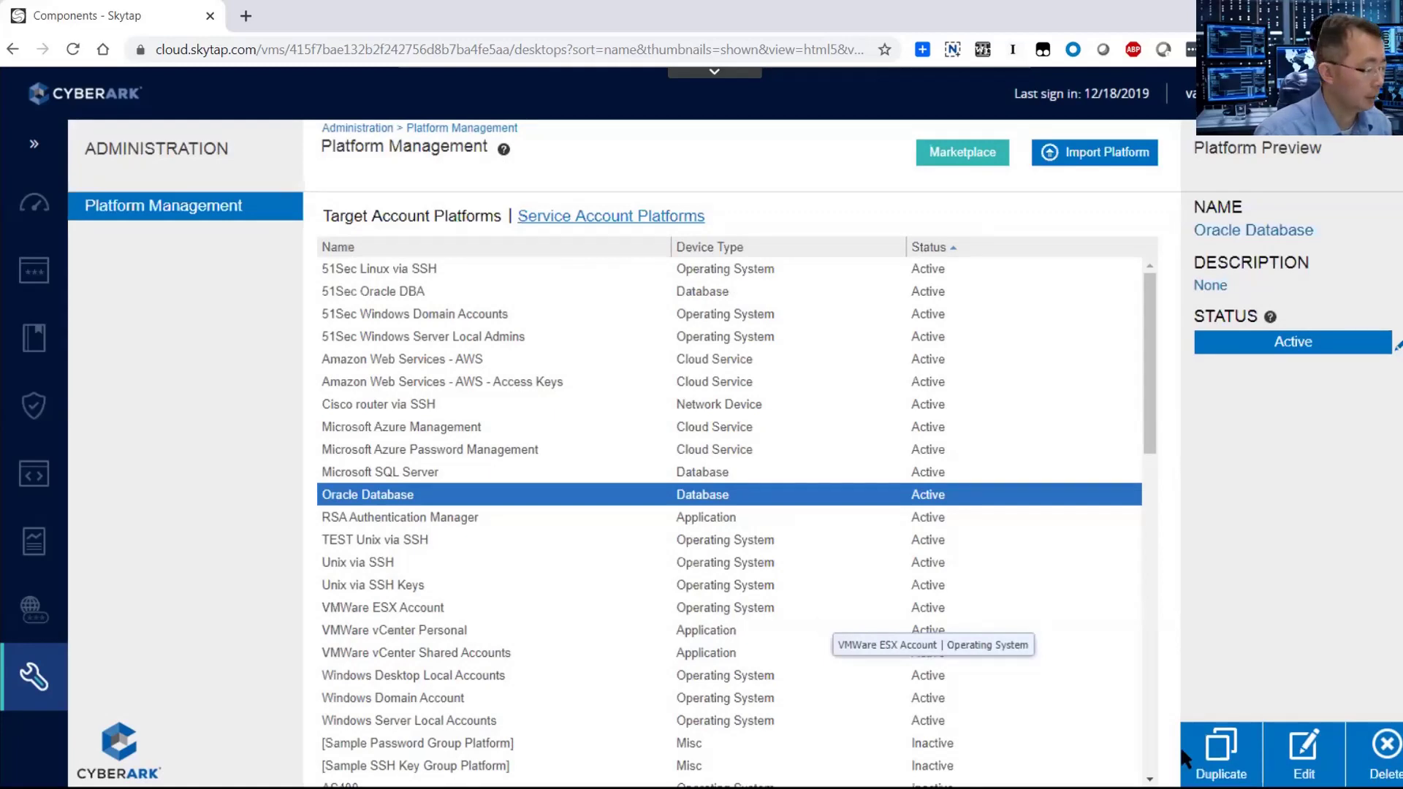
In the platform's General password settings, set ImmediateInterval to 1 and AllowedSafes to Oracle, then apply.
left_click(1304, 752)
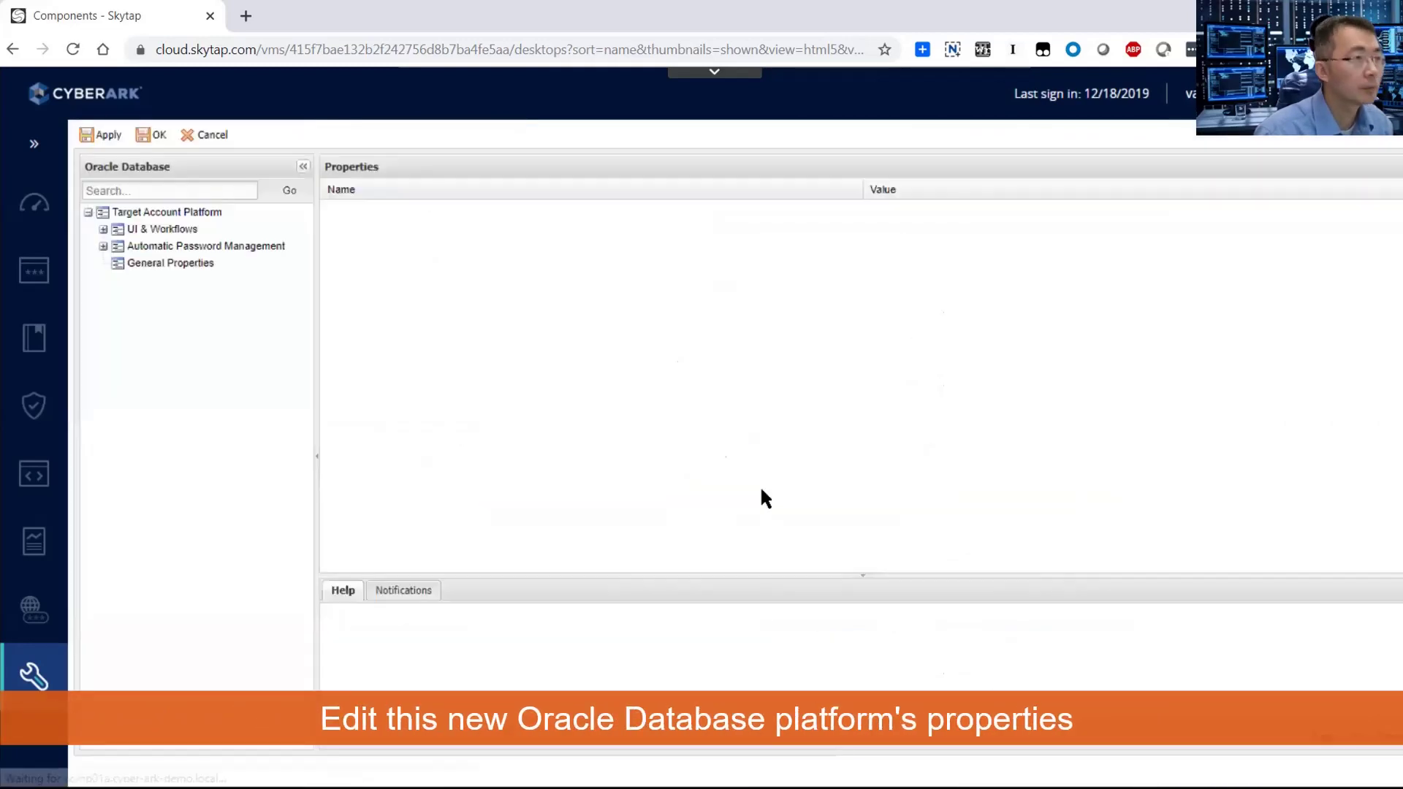
left_click(155, 247)
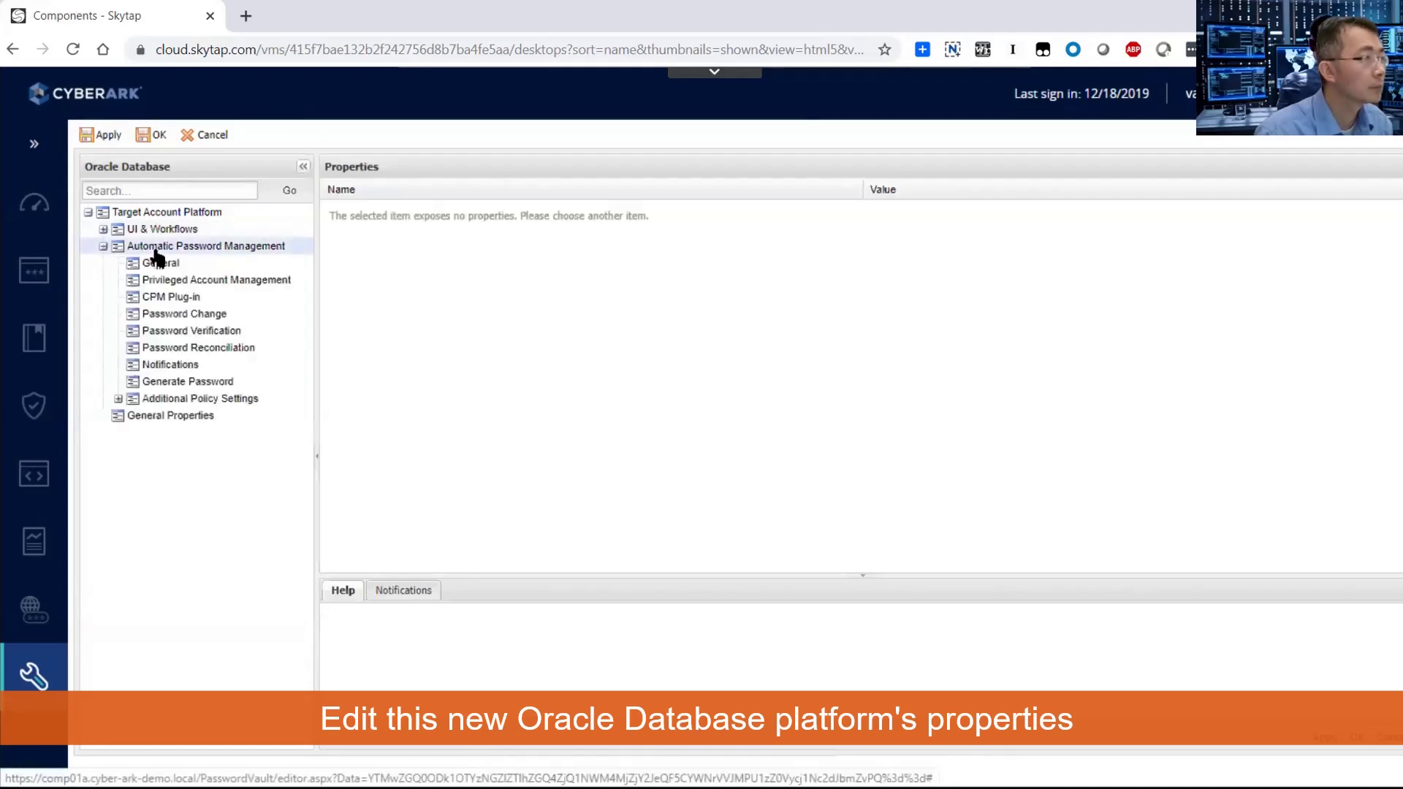
left_click(157, 261)
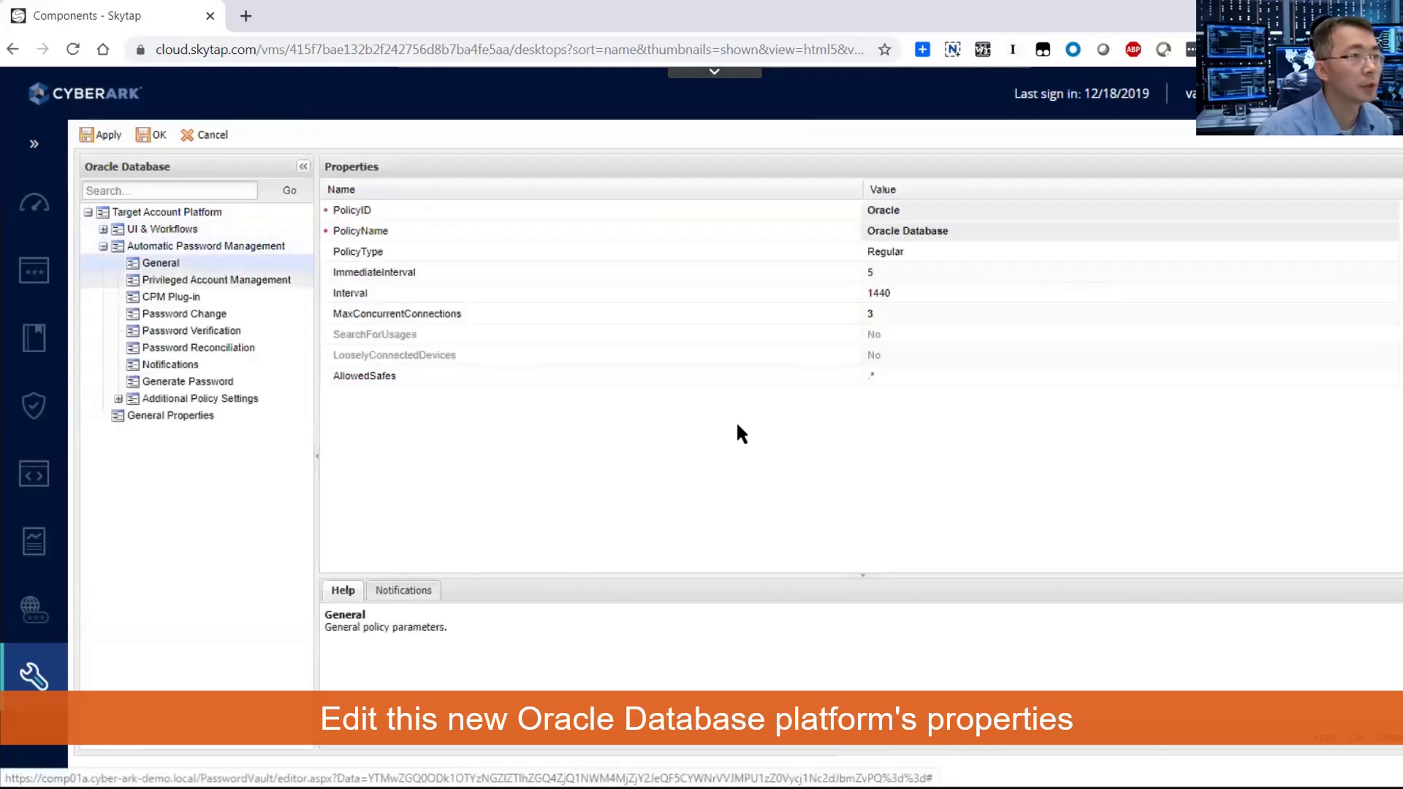
left_click(885, 275)
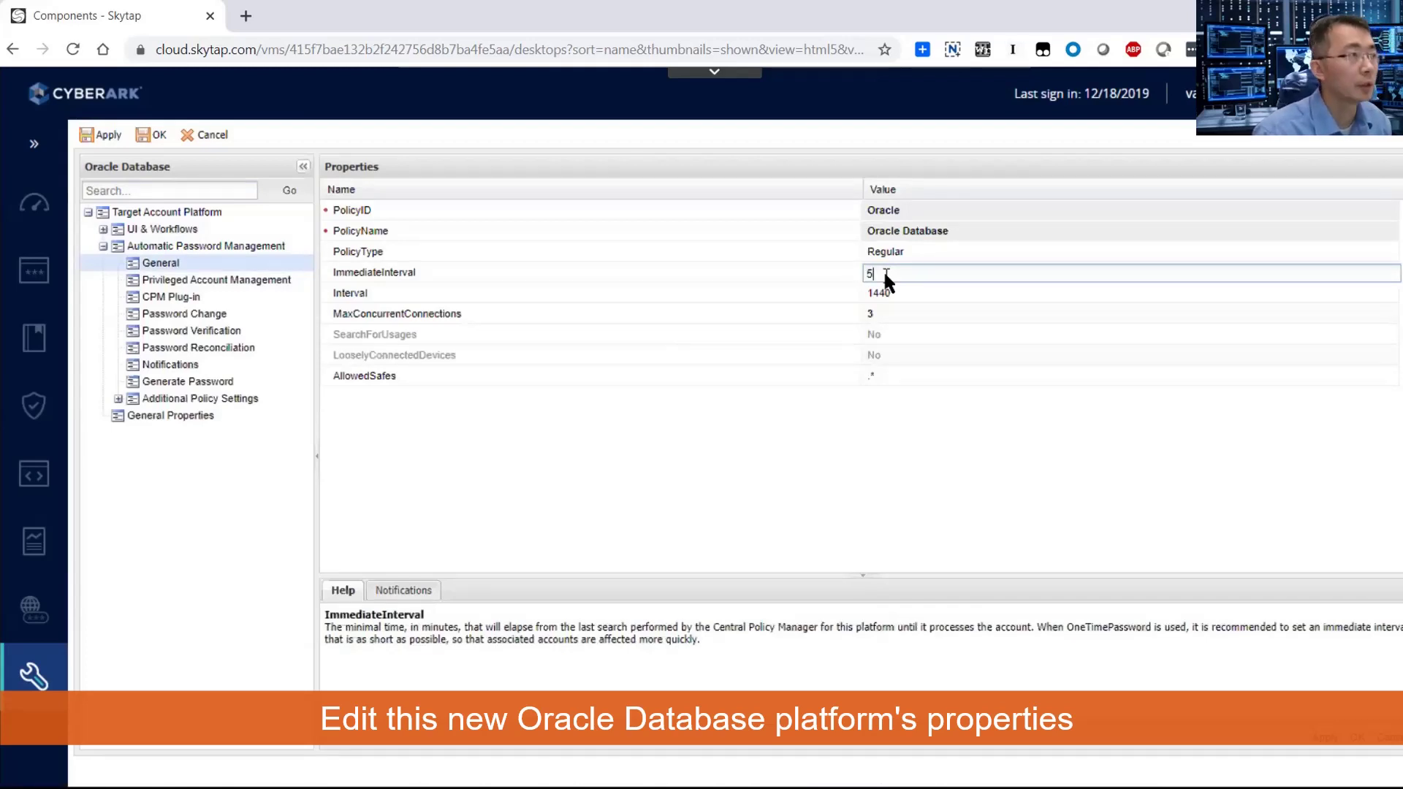
key("ctrl+a")
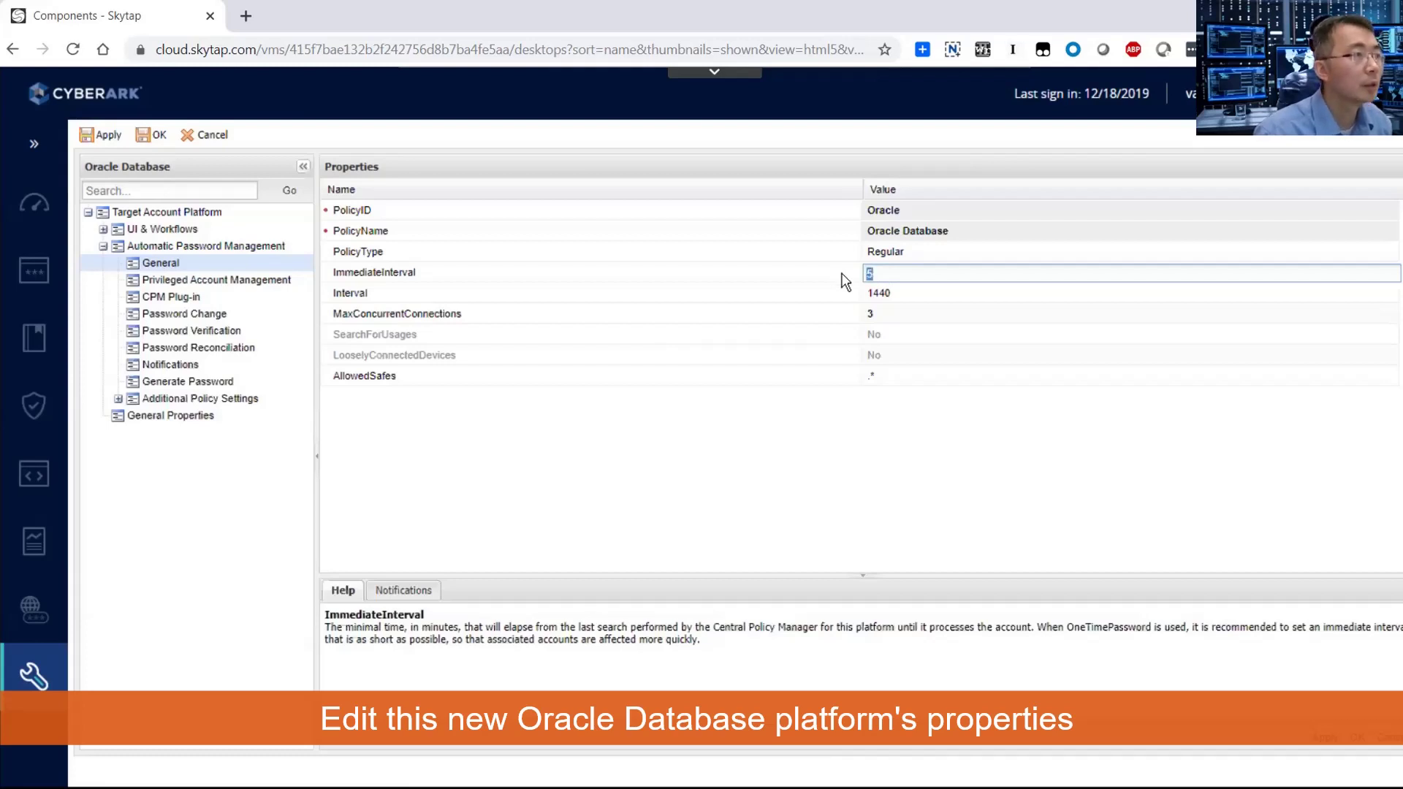
type("1")
left_click(960, 374)
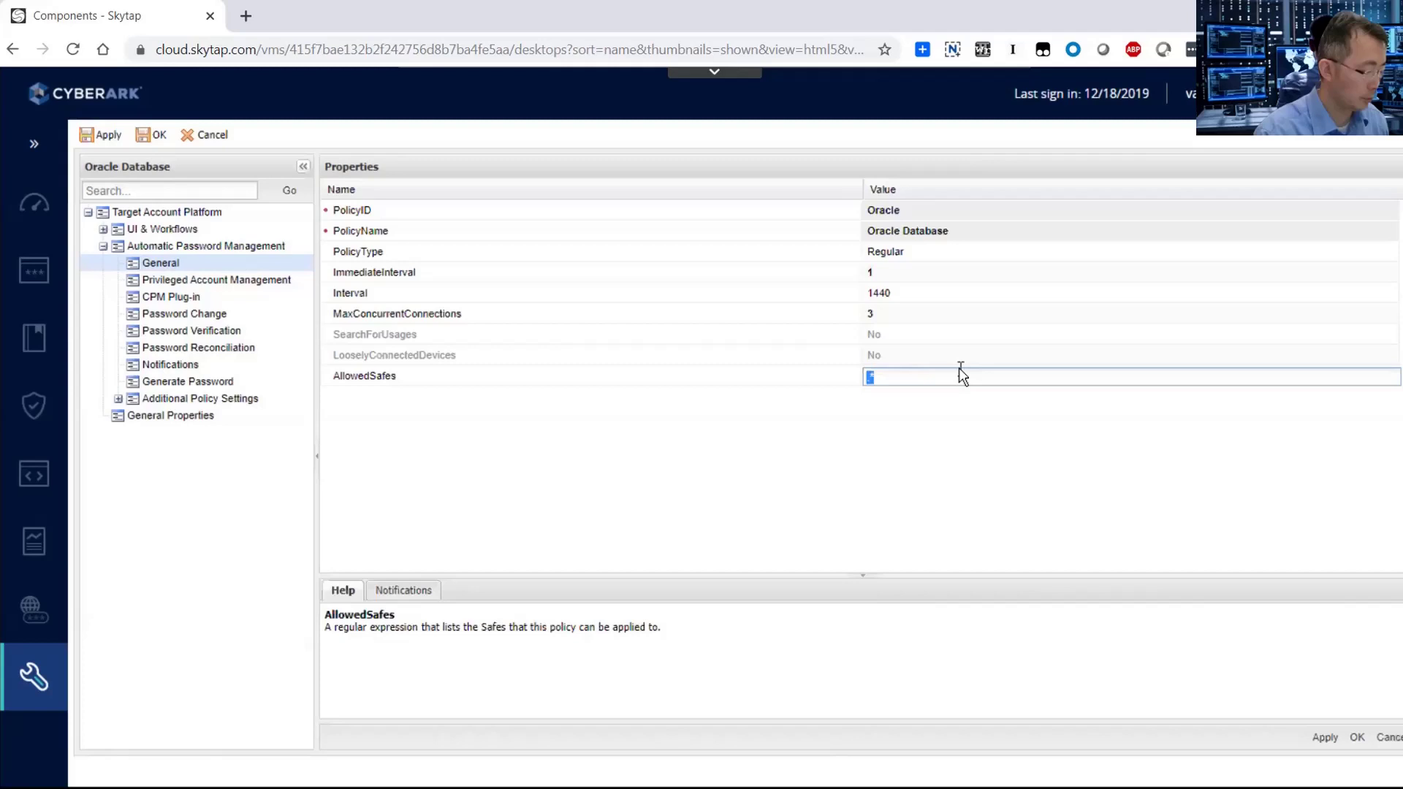
type("Oracle")
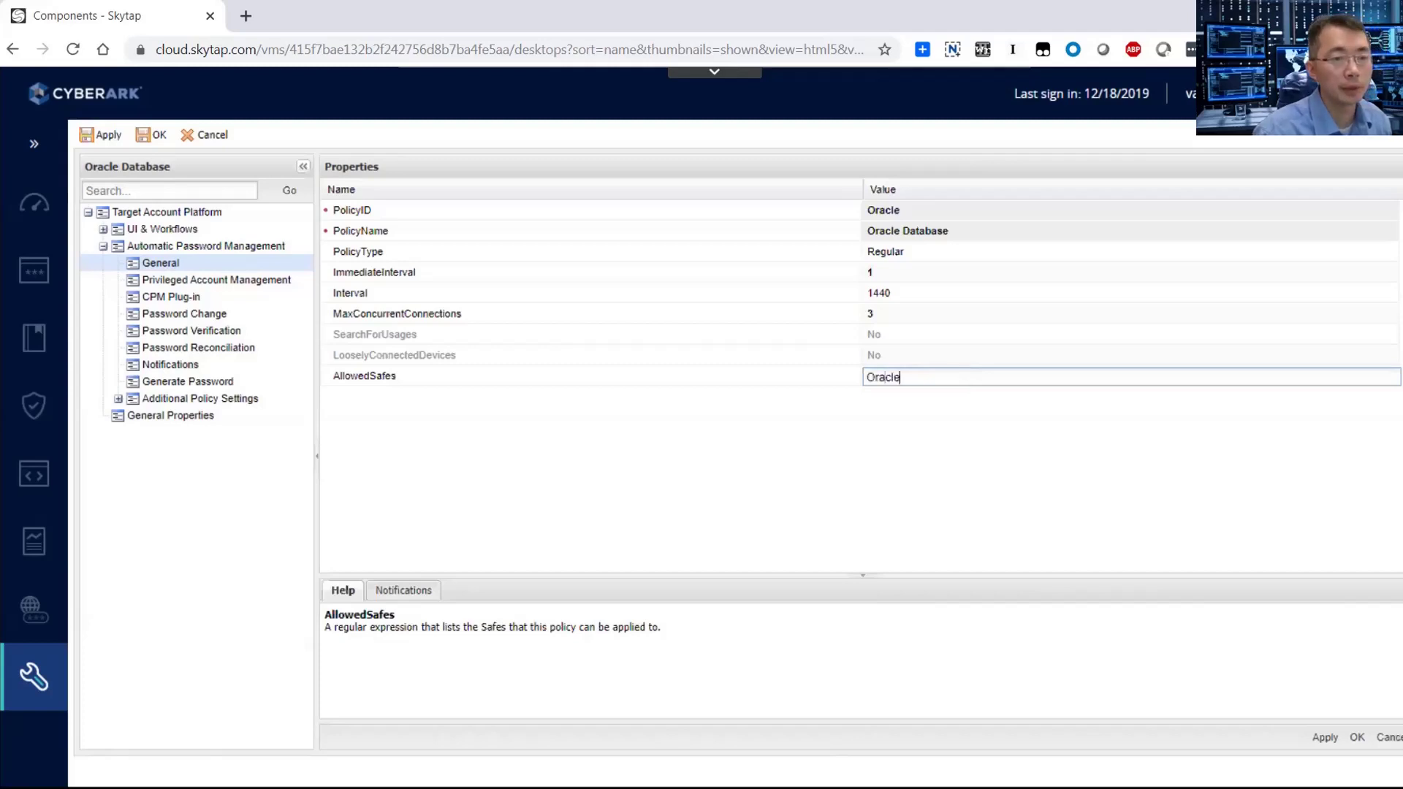
left_click(1339, 731)
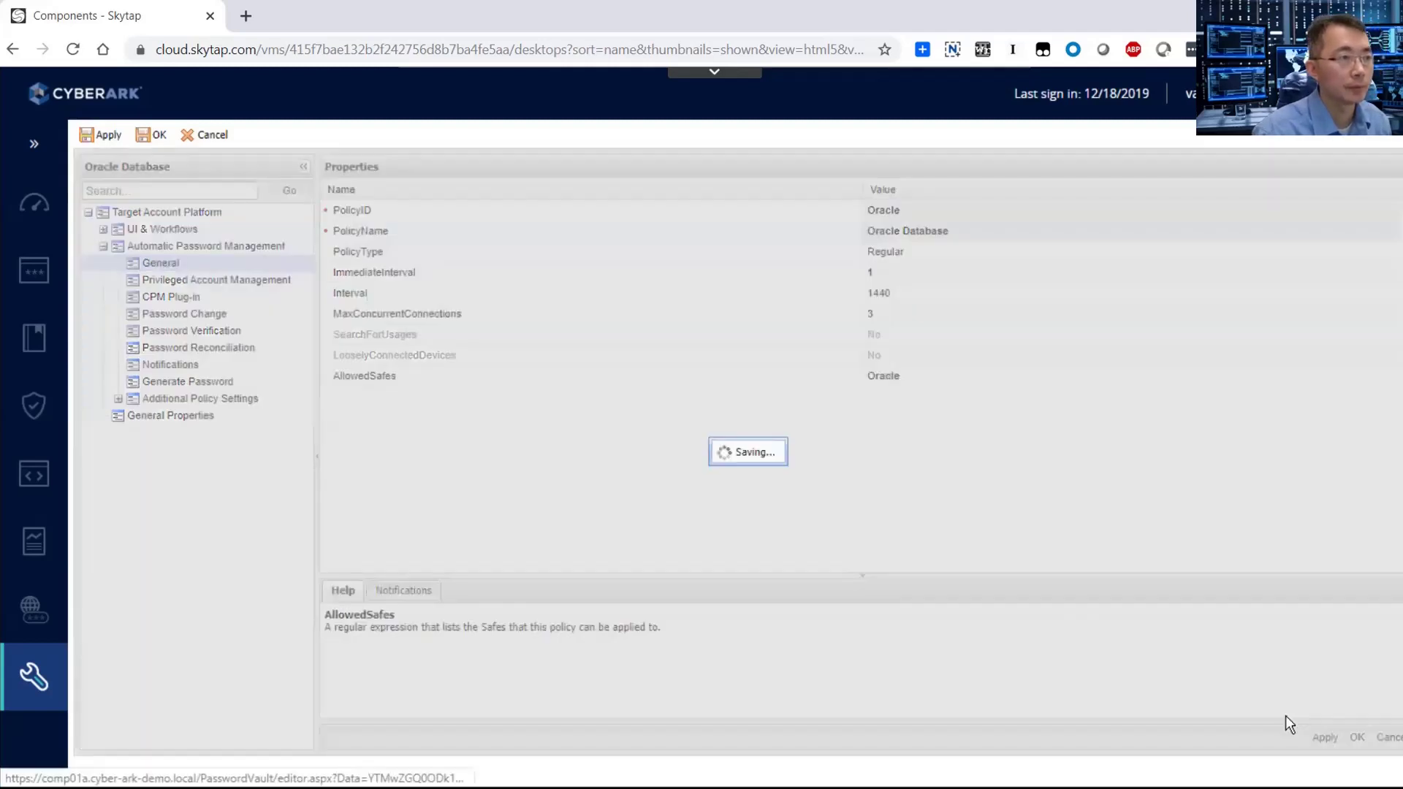
Append '=' to PasswordForbiddenChars in the Generate Password rules.
left_click(748, 453)
left_click(219, 415)
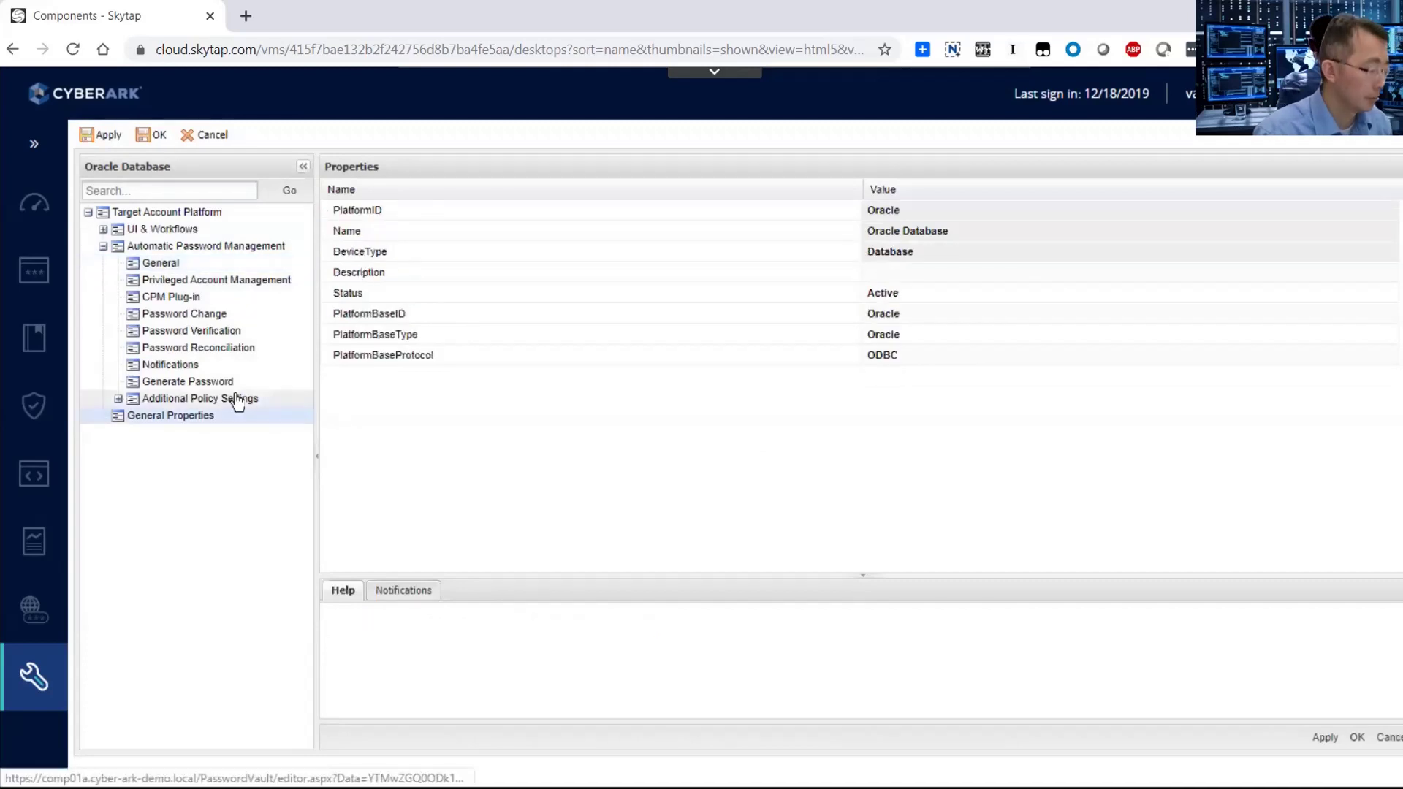
left_click(239, 383)
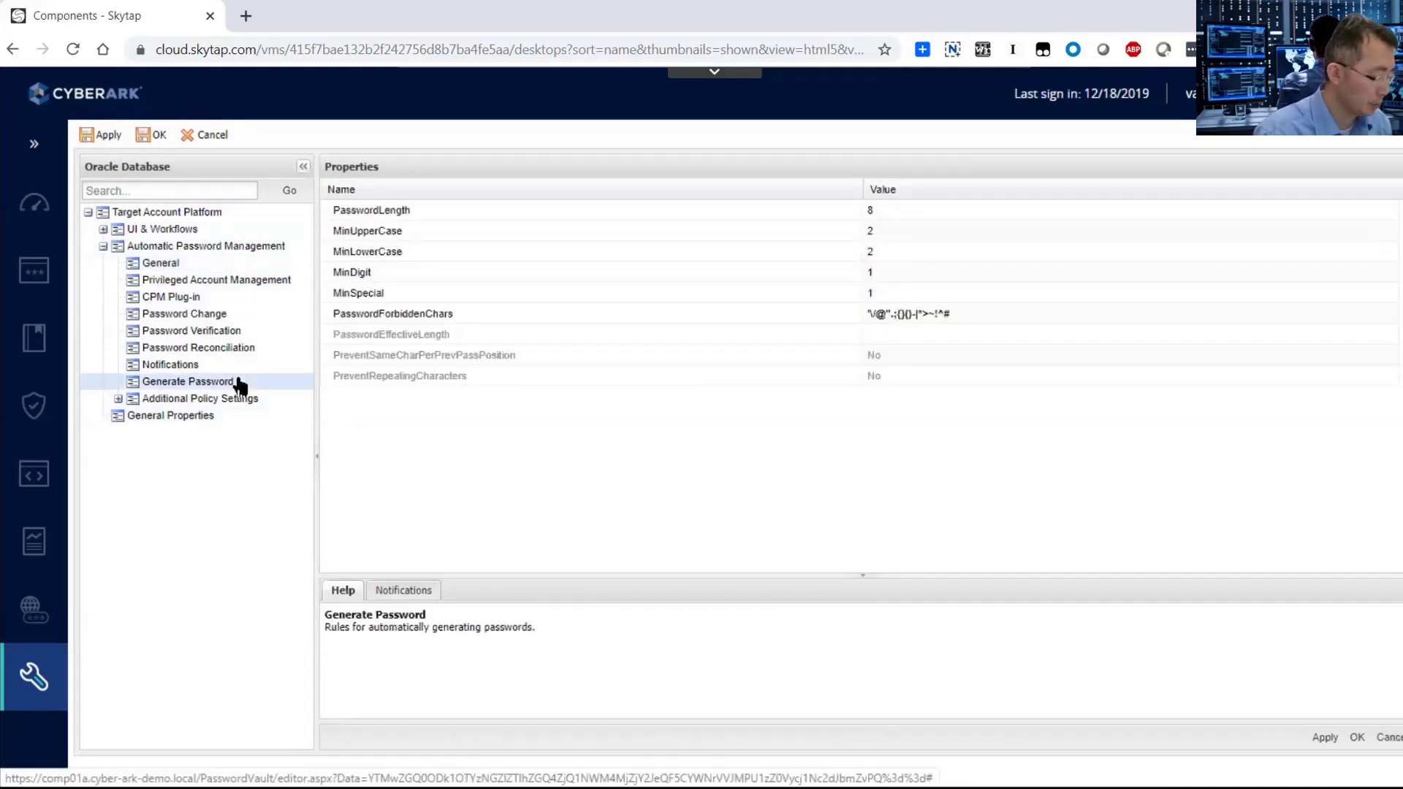
left_click(979, 317)
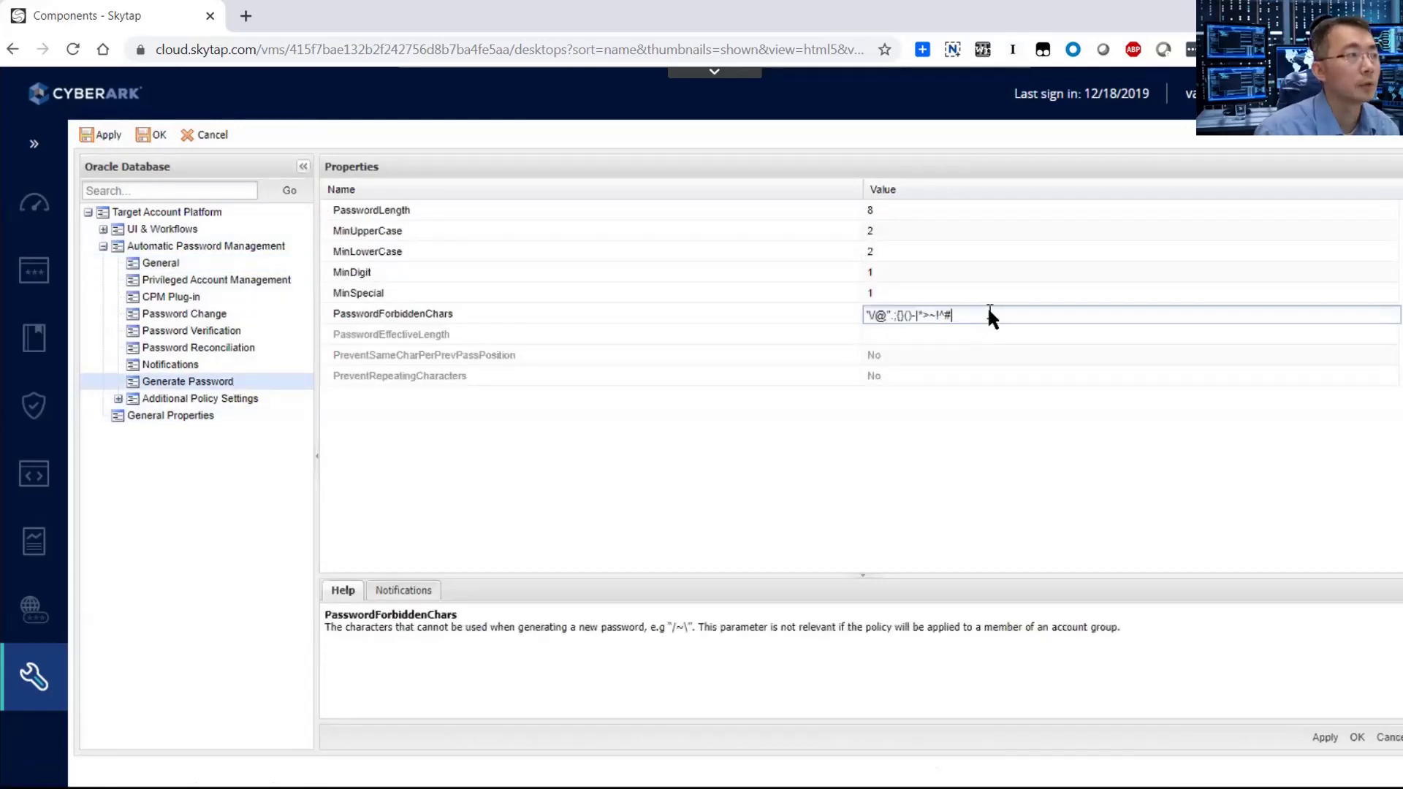
type("=")
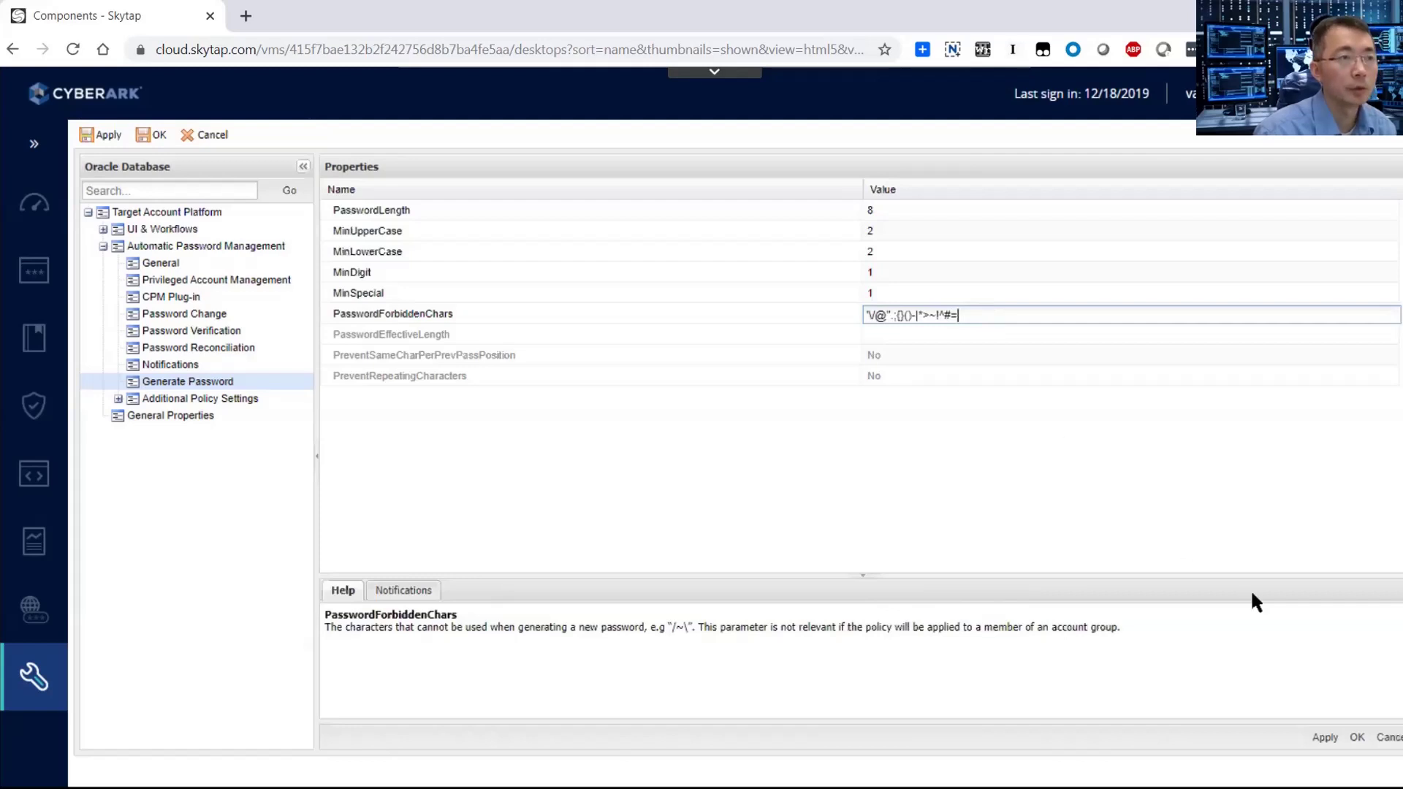
Save the forbidden-characters change, confirm it, and sign out of the administrator session.
left_click(1325, 738)
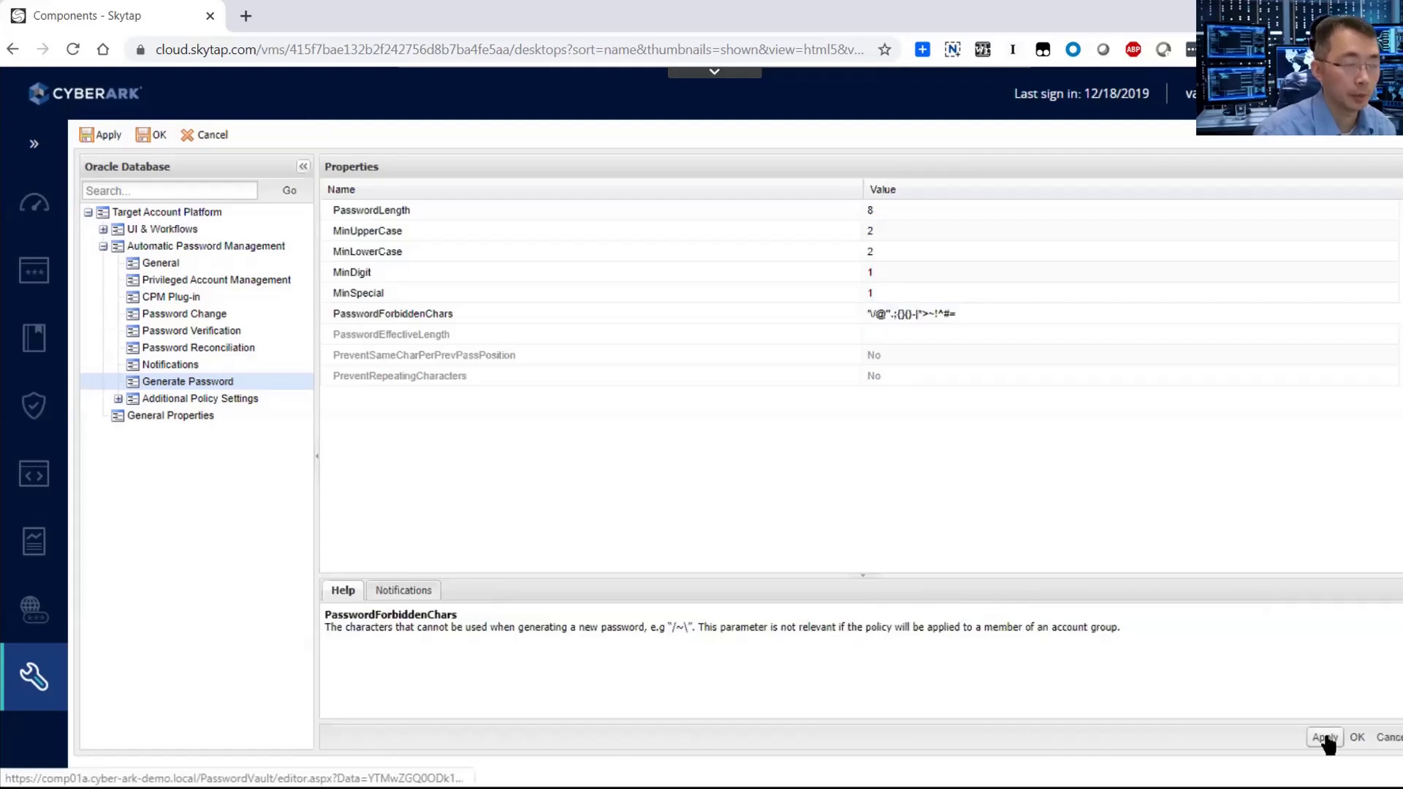
key("Return")
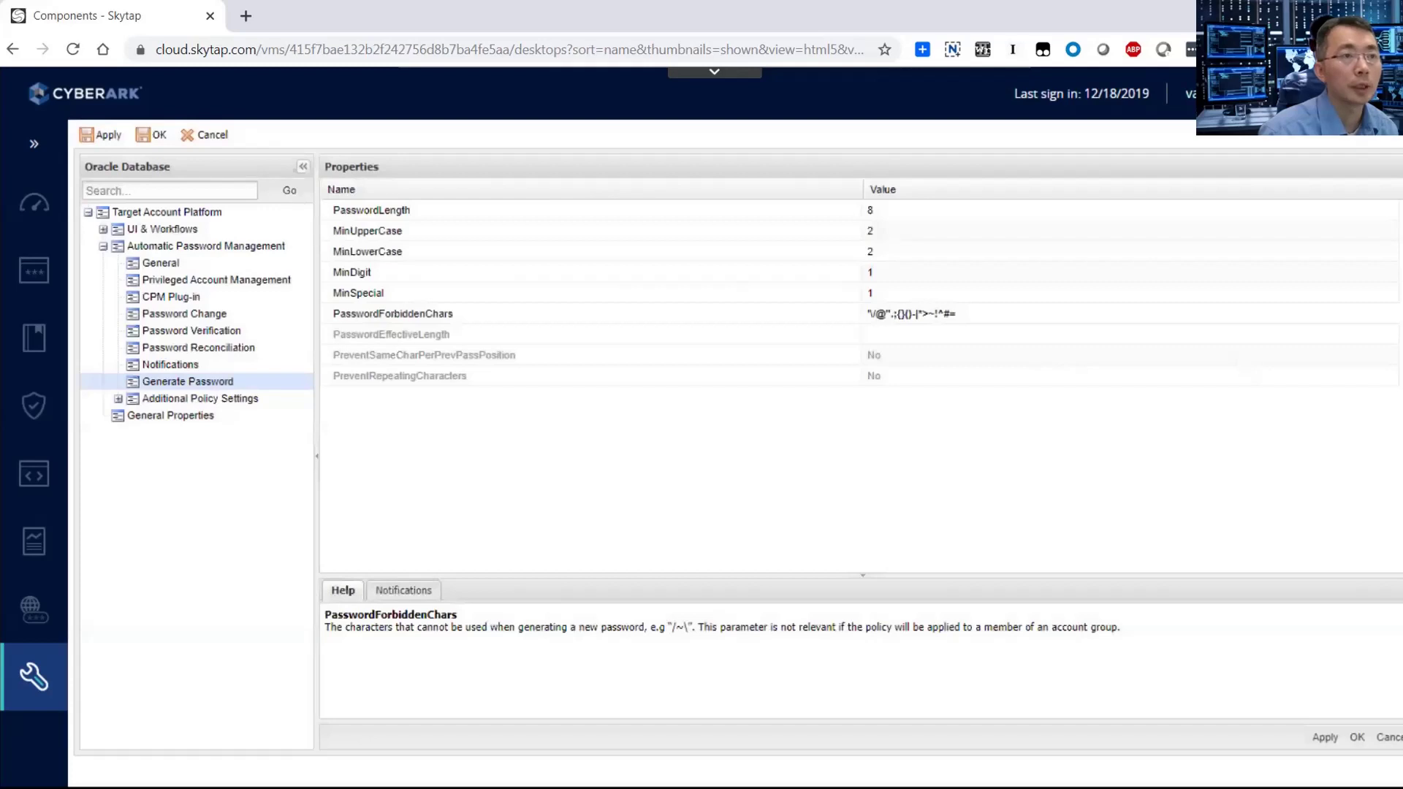
left_click(1188, 93)
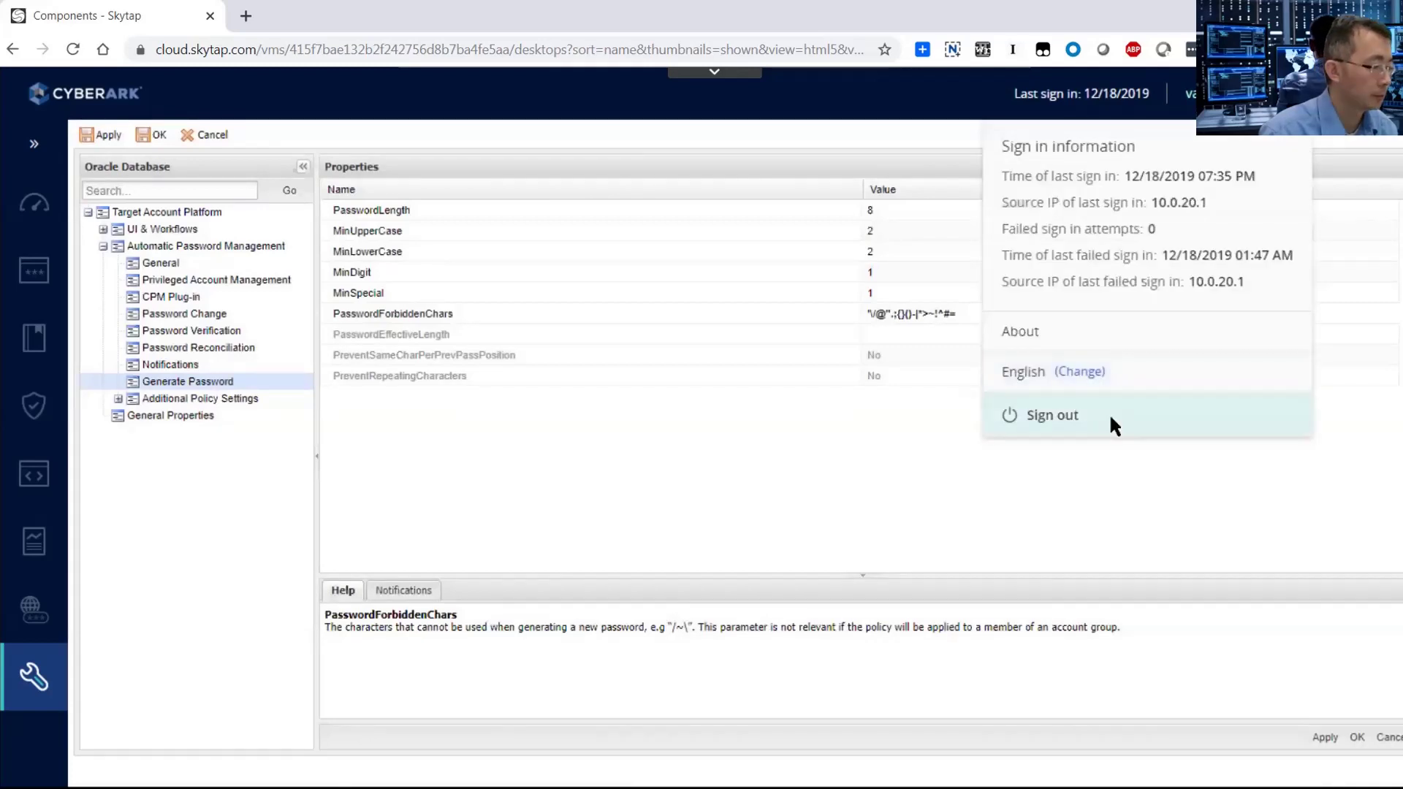
left_click(1108, 413)
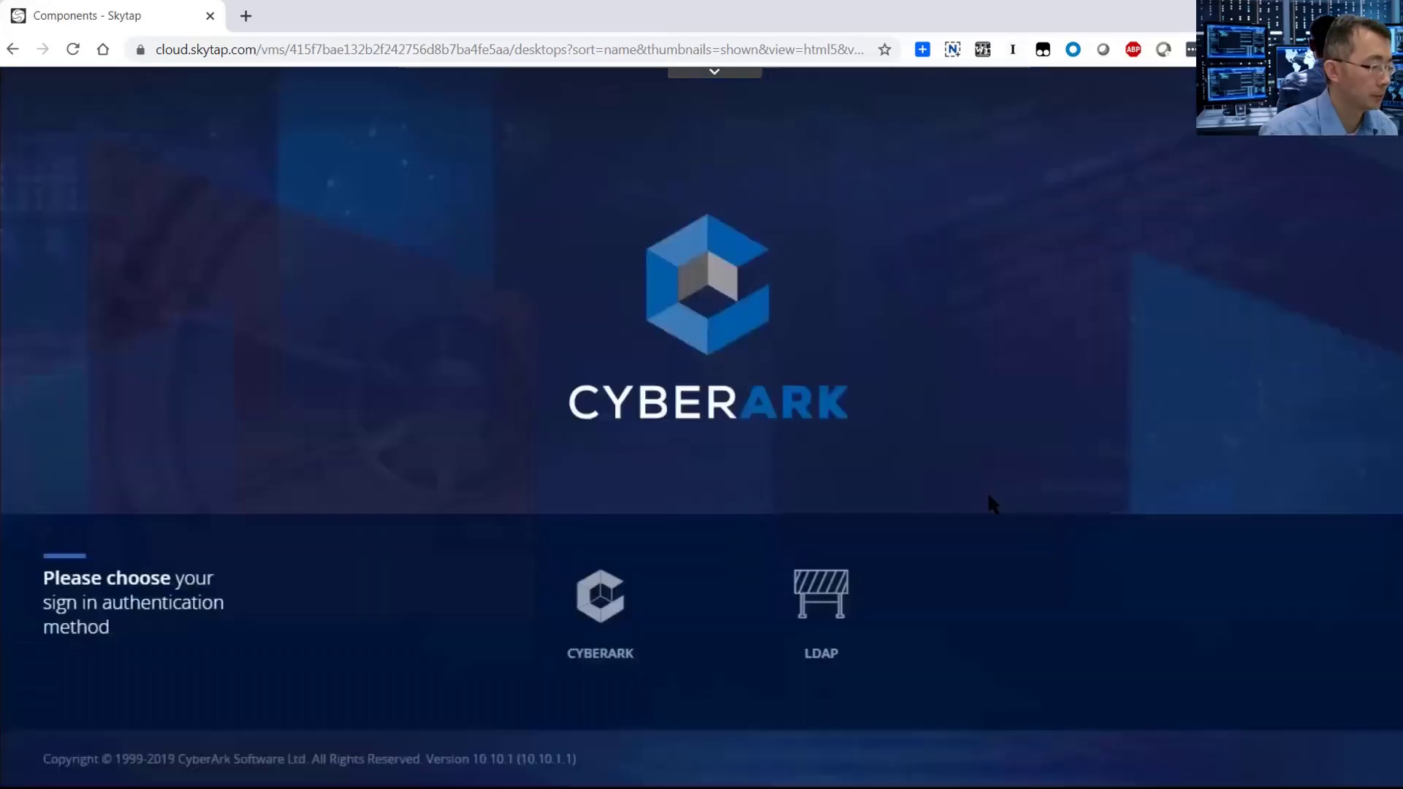
Sign in through LDAP with the DBA user's username and password.
left_click(823, 604)
left_click(766, 581)
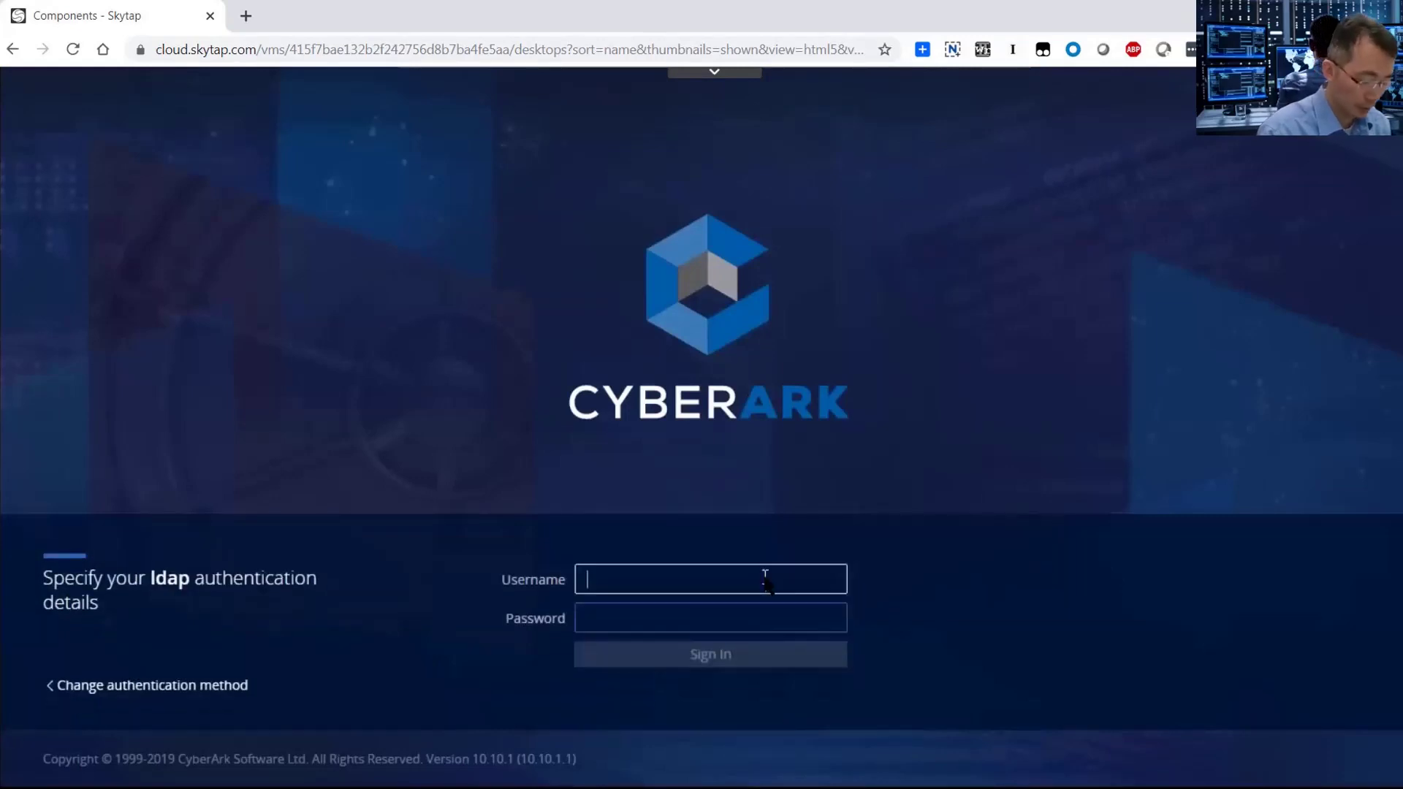
type("larry")
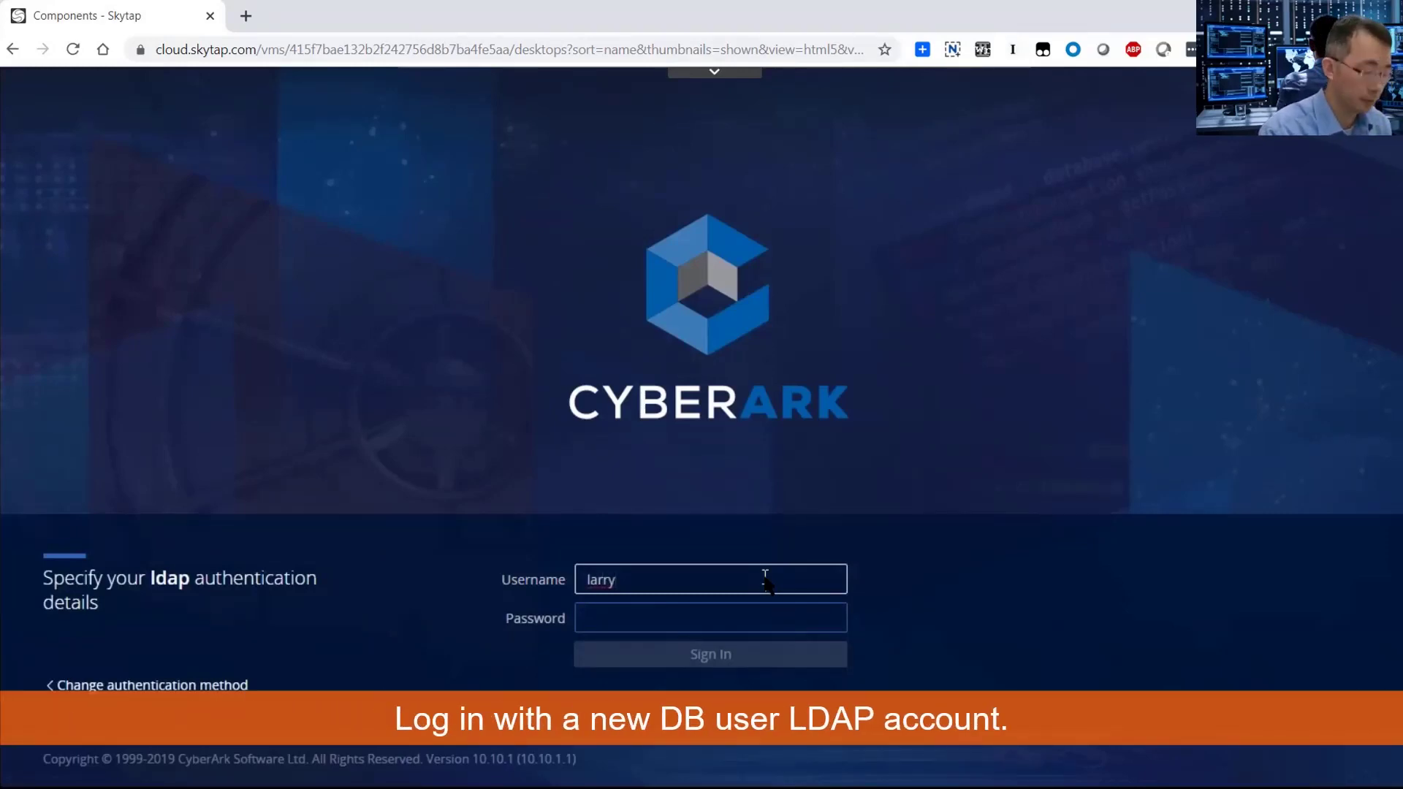
key("Tab")
type("••")
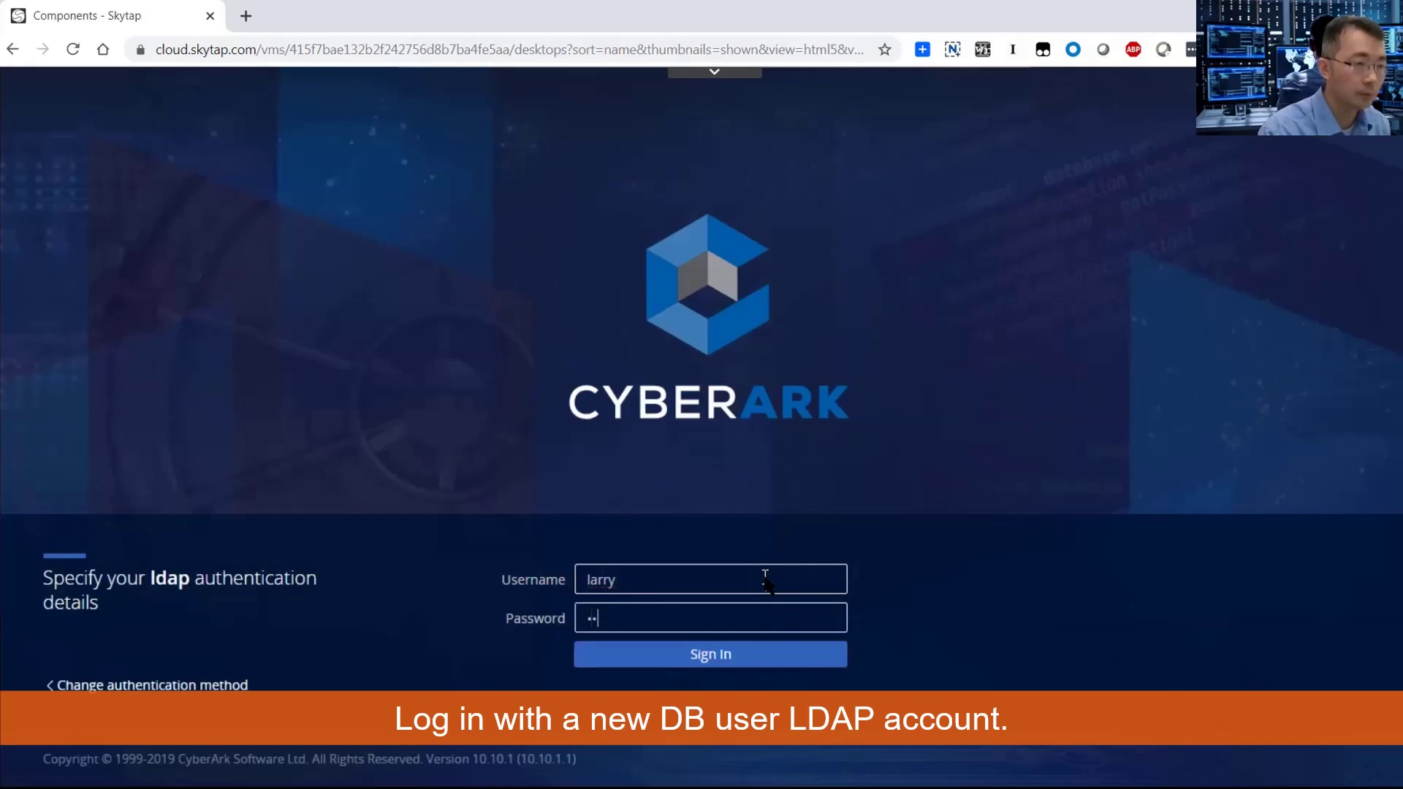
key("Return")
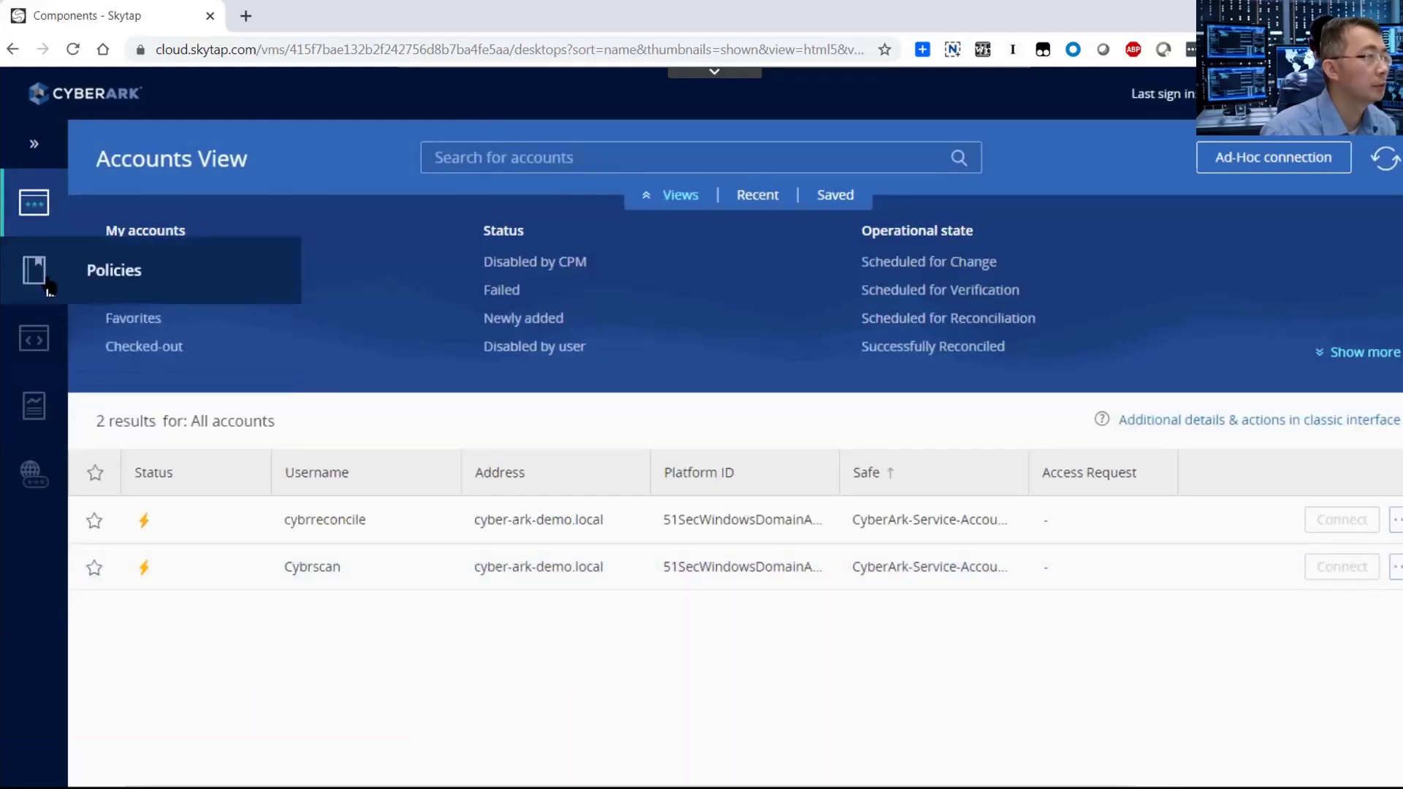
Under Access Control (Safes), add and save a new safe named 'Oracle Finance'.
left_click(36, 272)
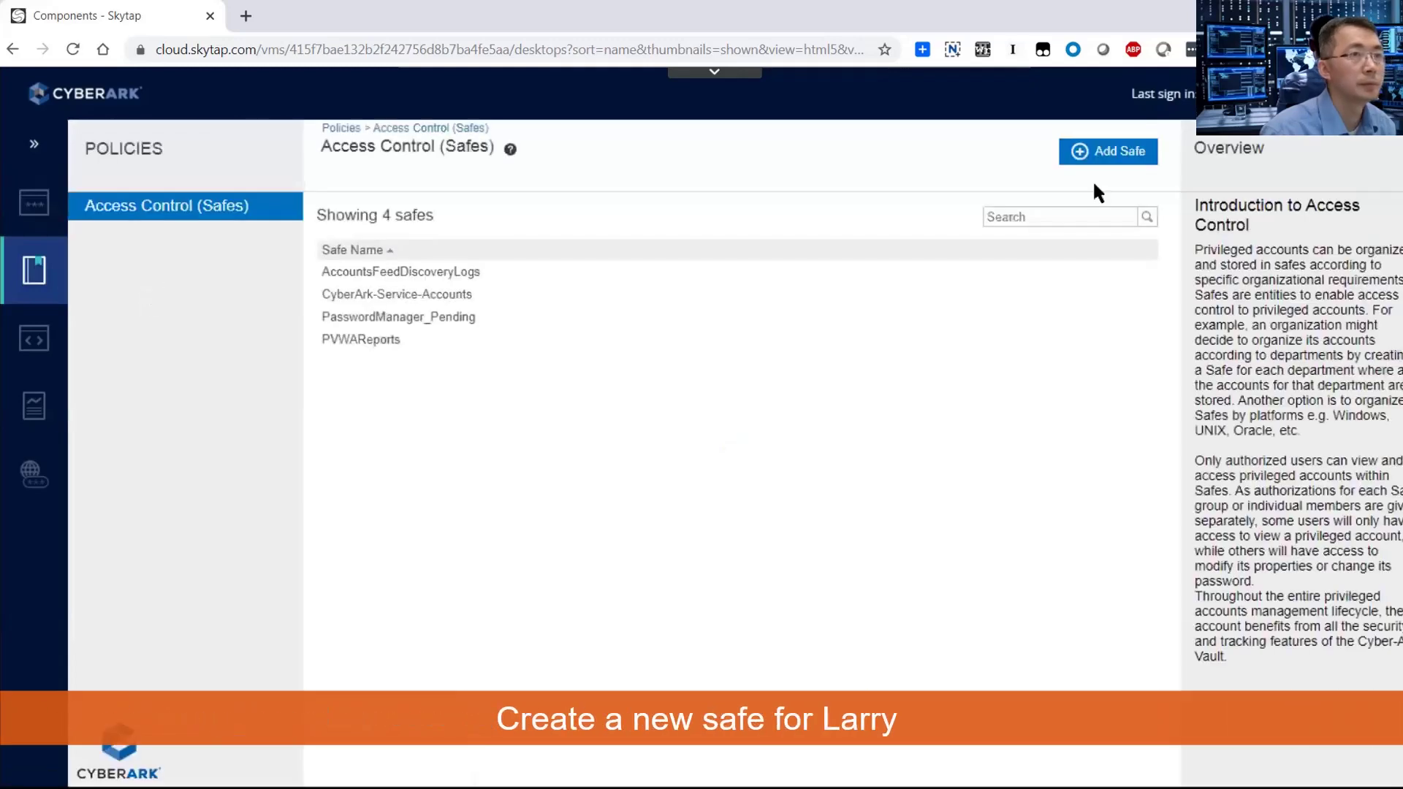
left_click(1125, 152)
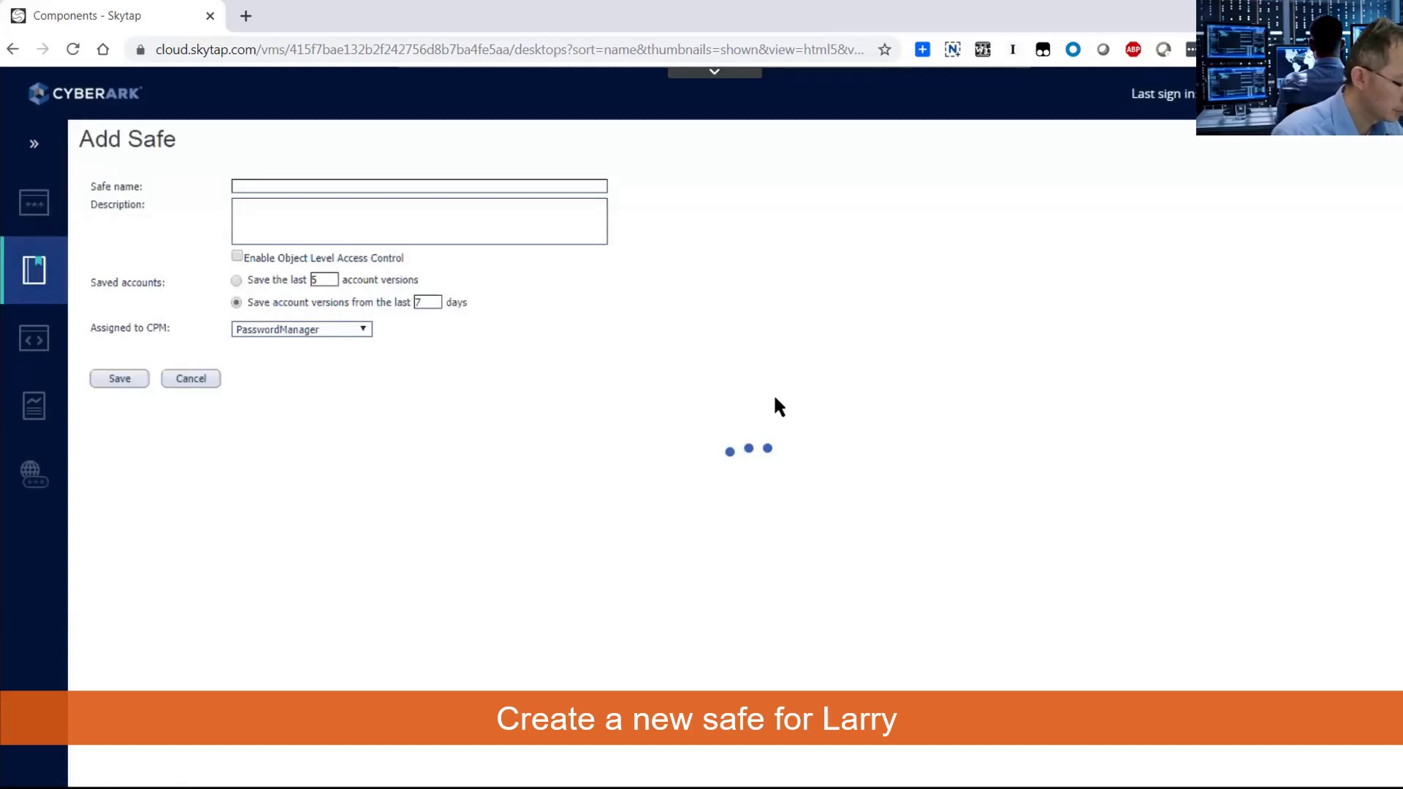
left_click(490, 184)
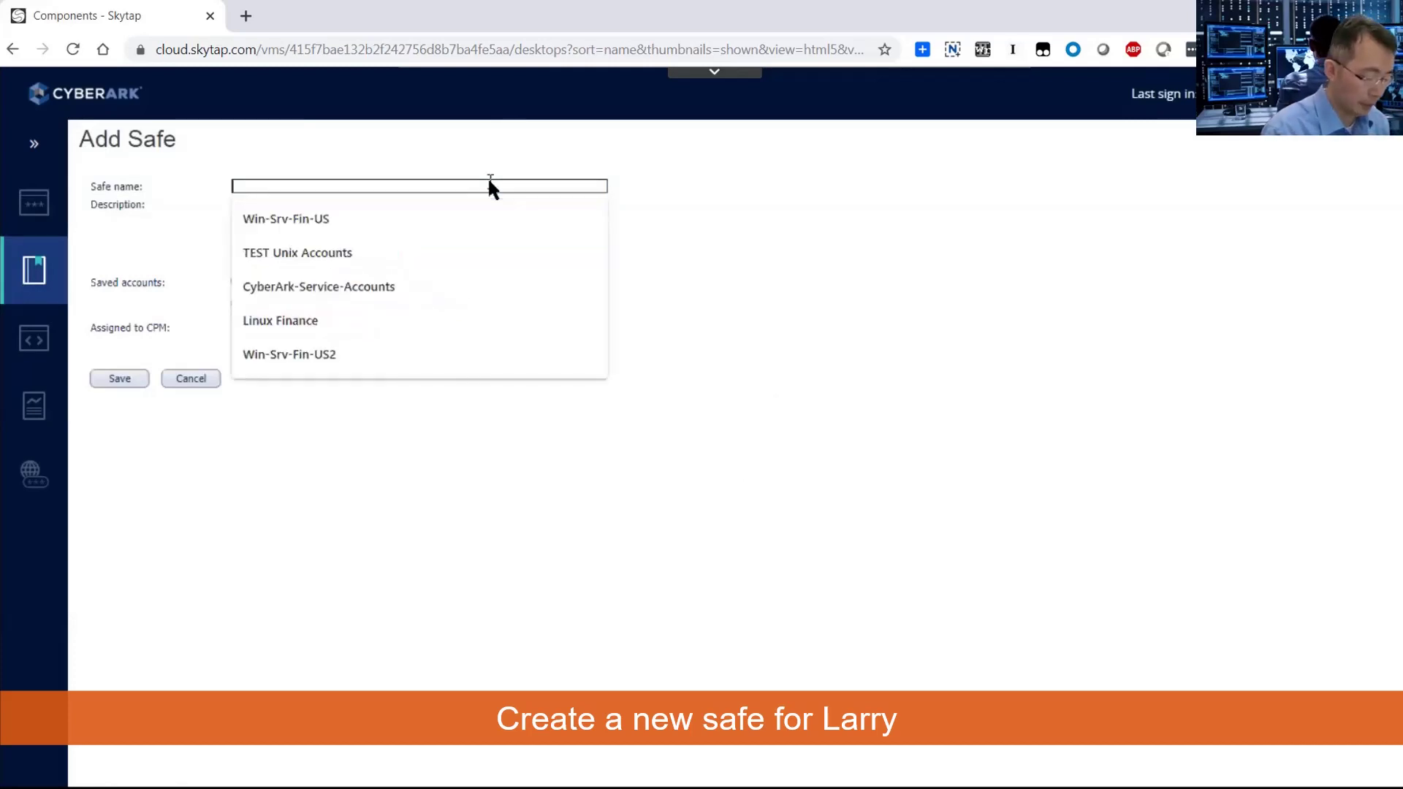
type("Oracle")
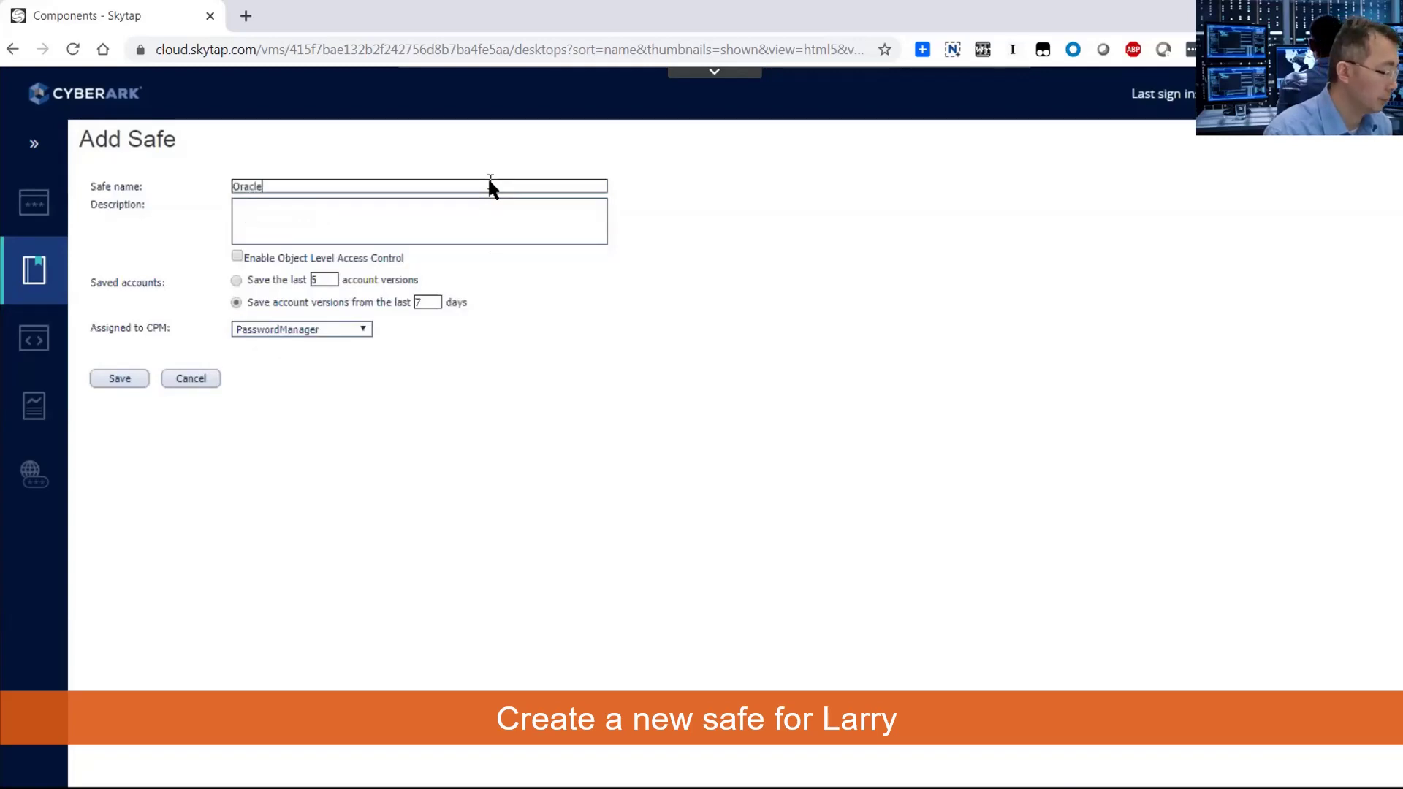
type(" Finance")
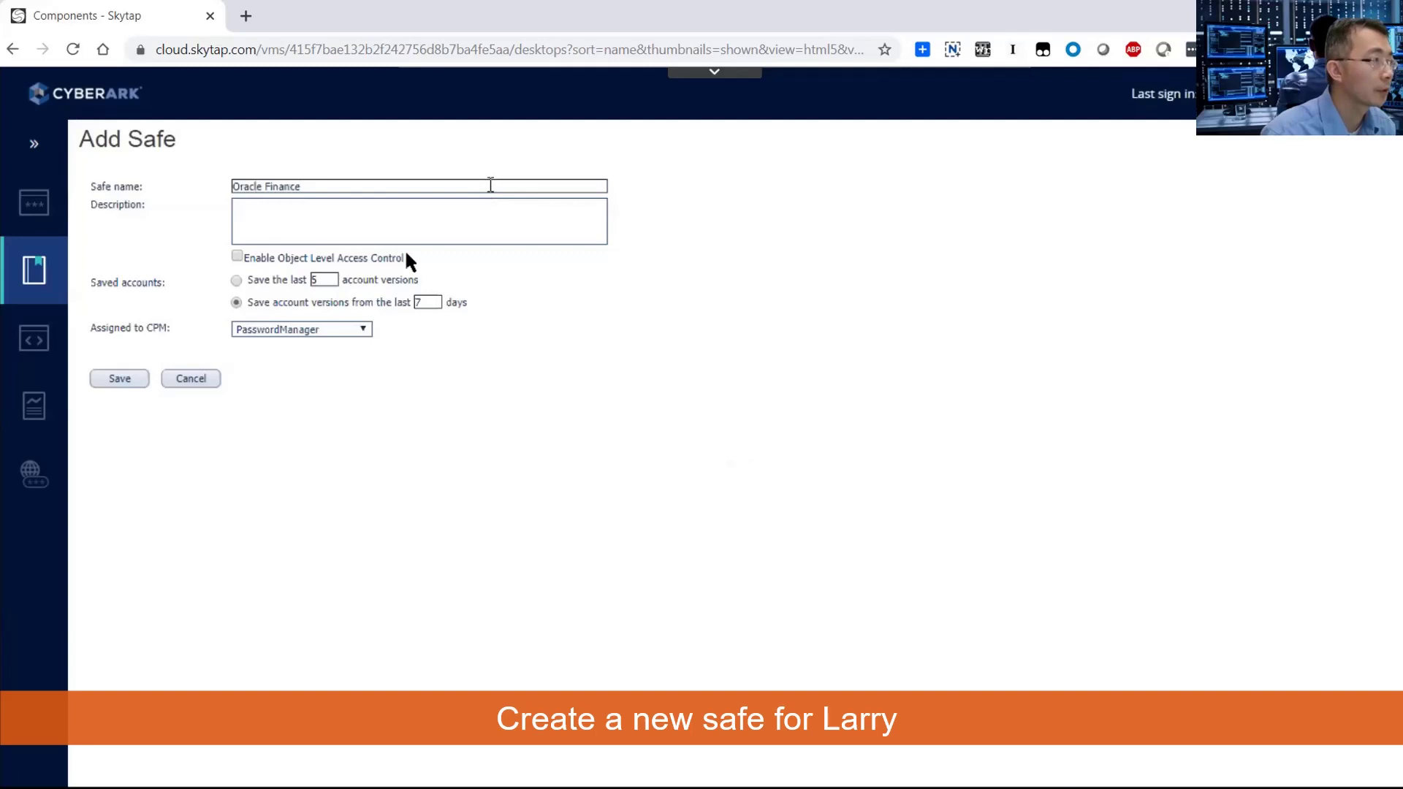
left_click(133, 374)
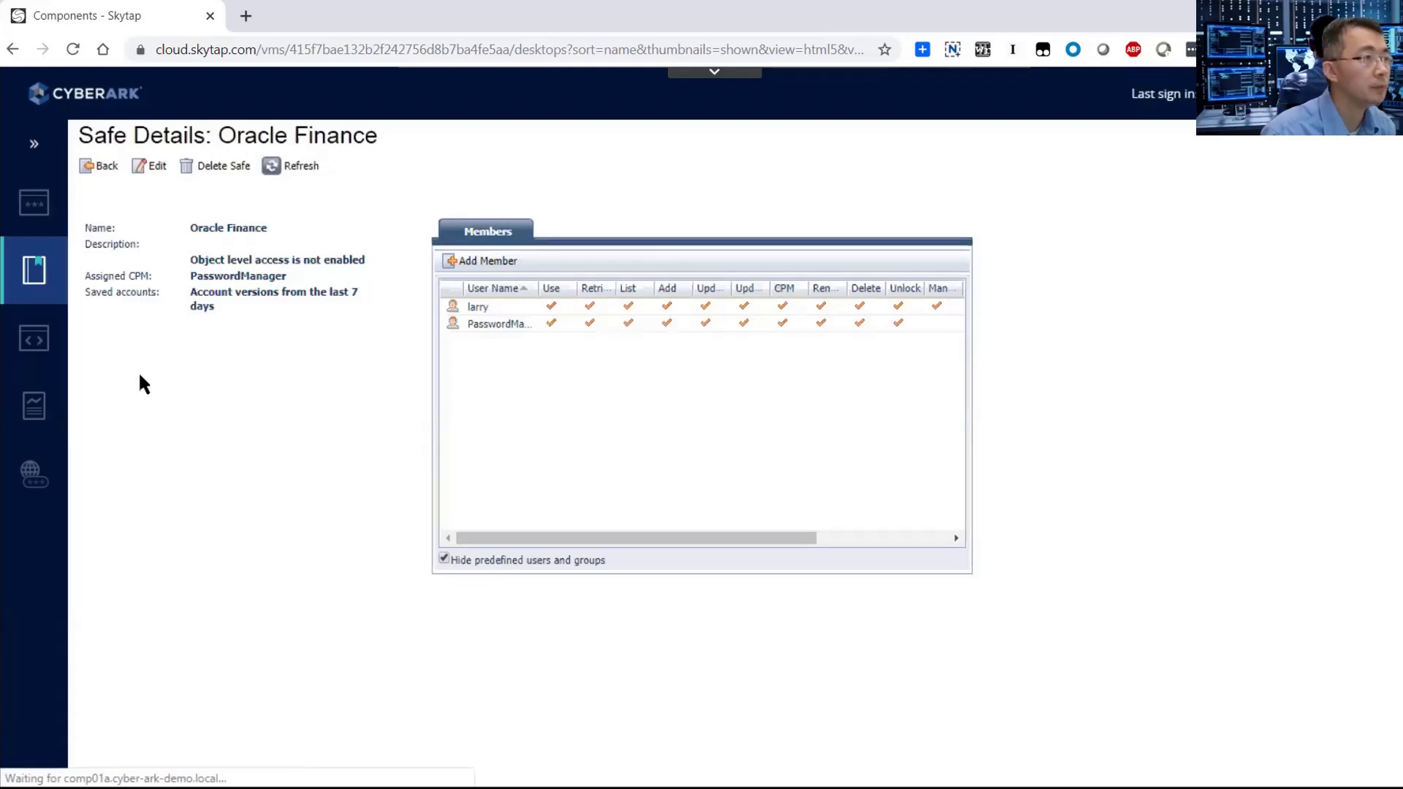
Search the cyber-ark-demo.local directory for 'Oracle' and pick the OracleAdmins group as a new safe member.
left_click(476, 261)
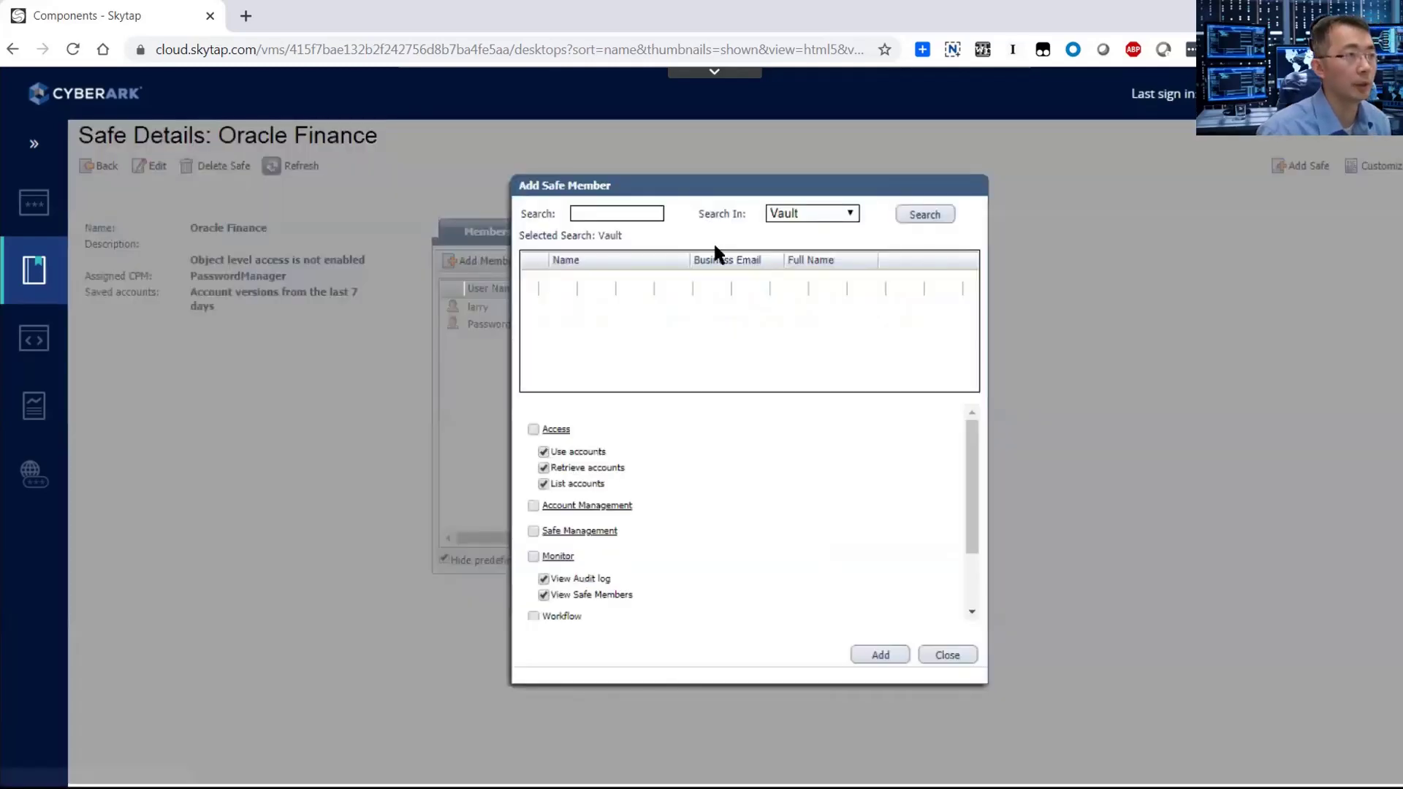
left_click(651, 212)
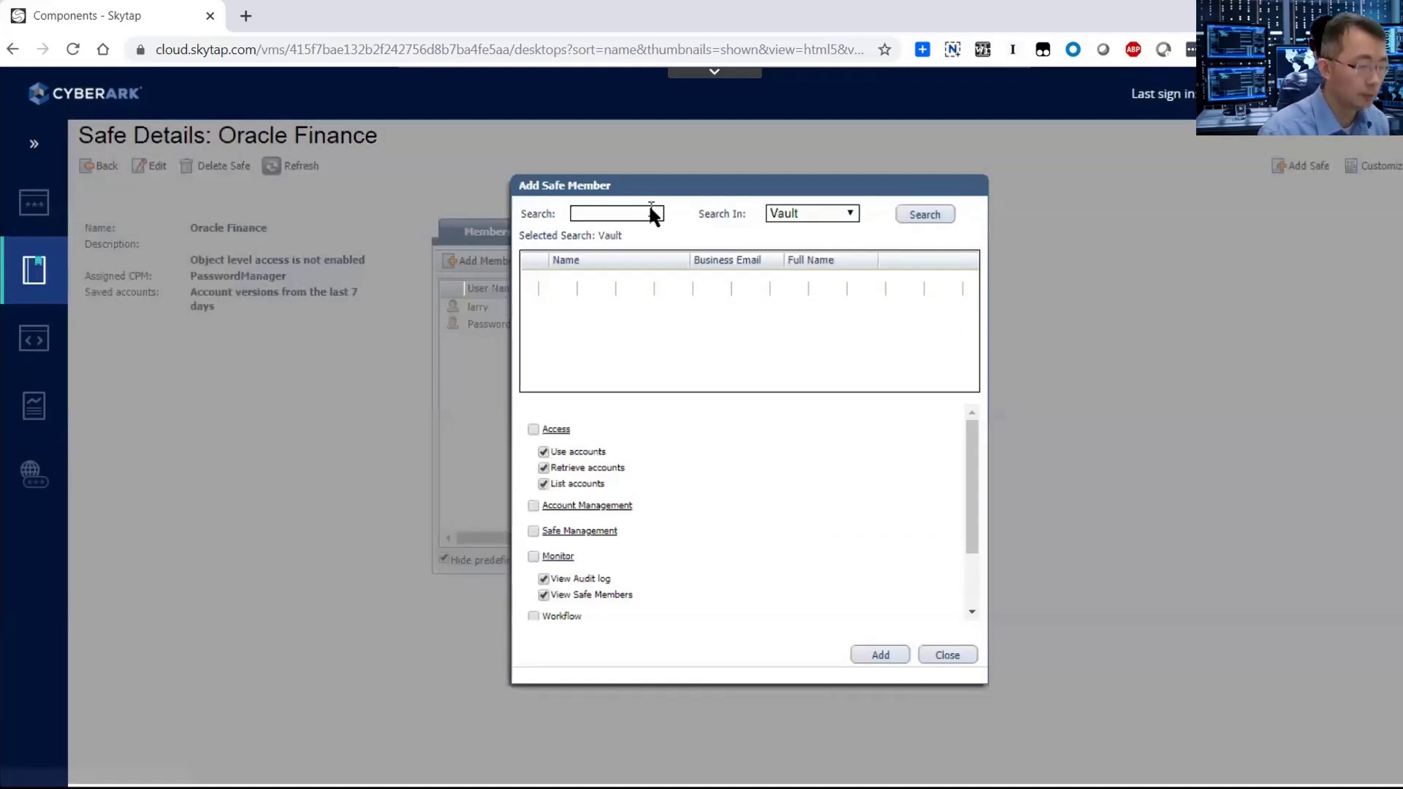
type("Oracle")
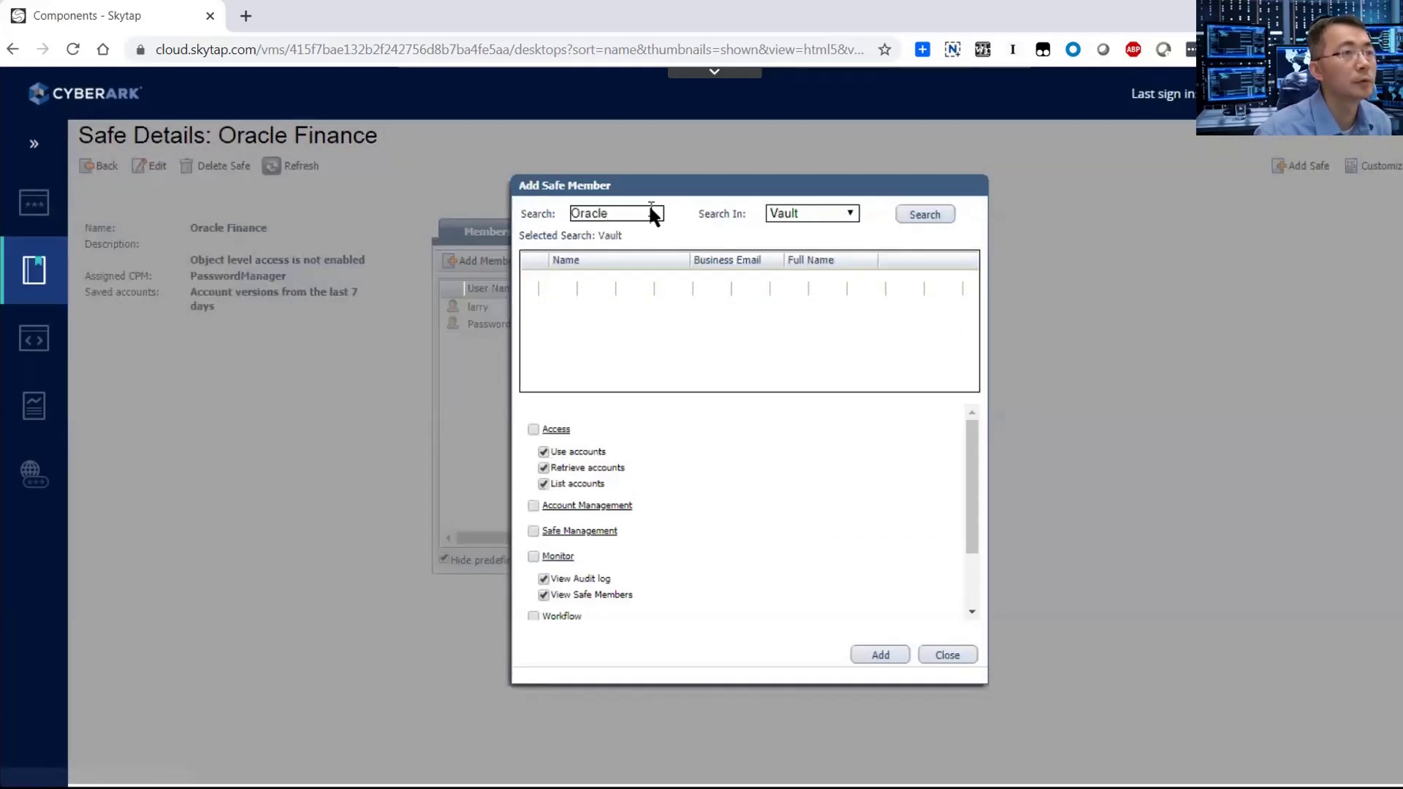
key("Return")
left_click(835, 212)
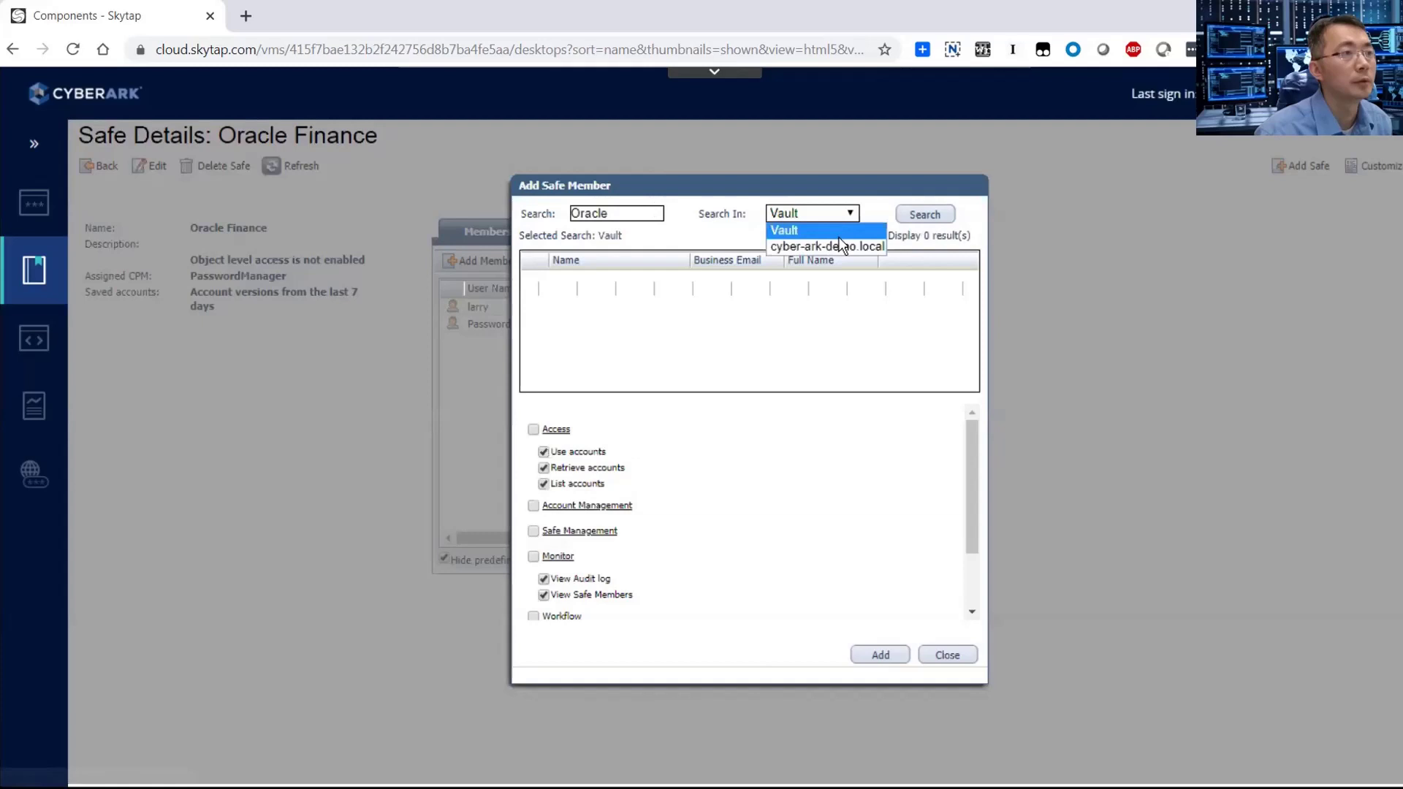
left_click(839, 246)
left_click(925, 214)
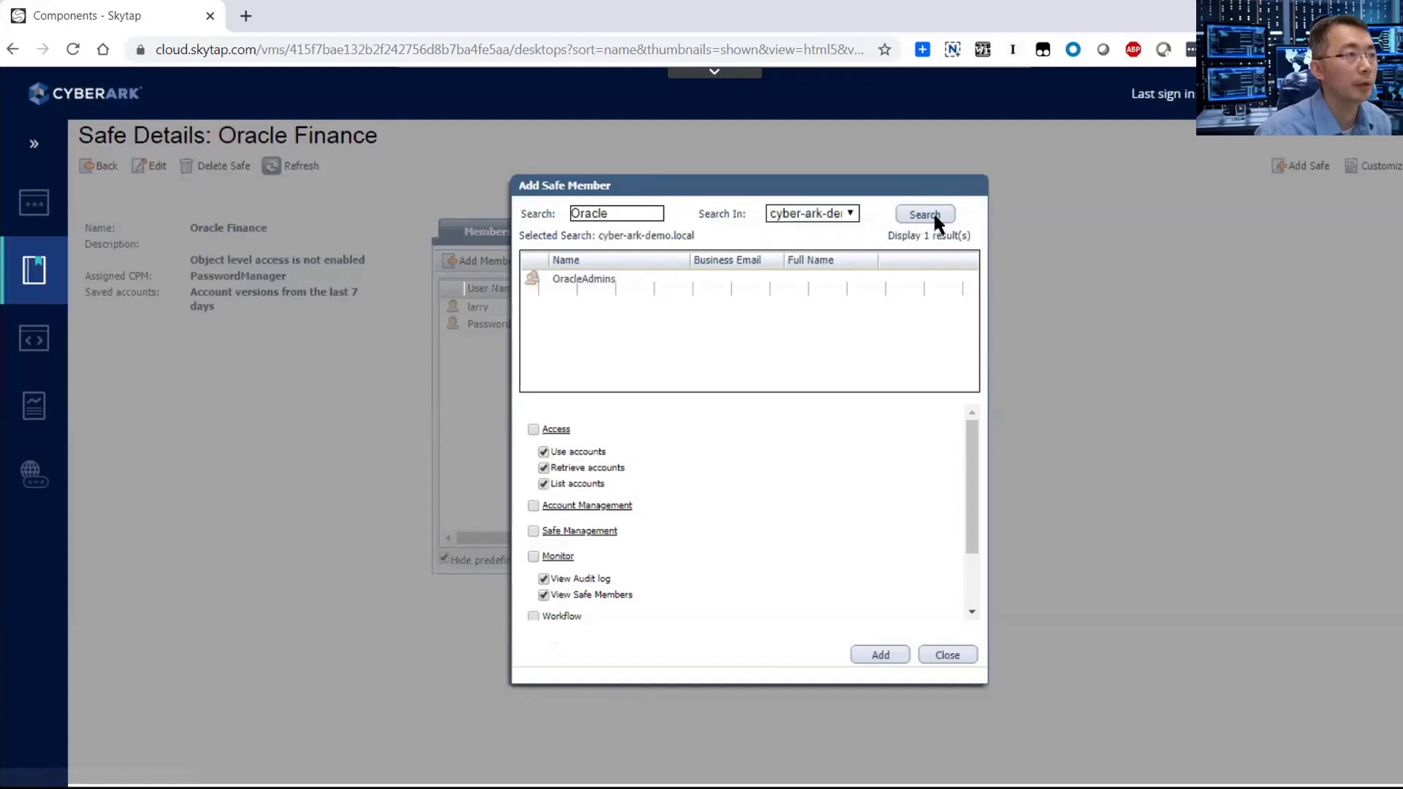
left_click(574, 283)
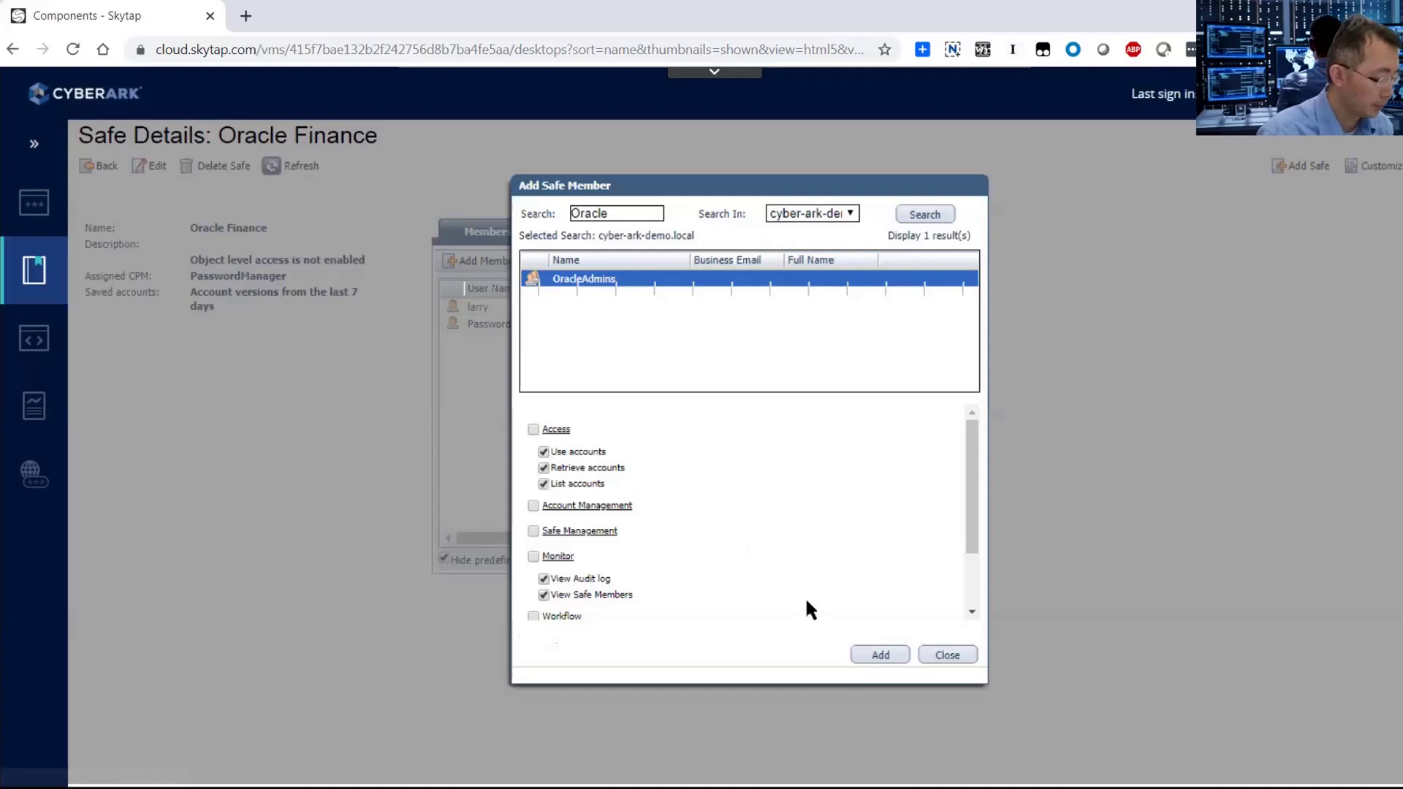
Drop the Retrieve accounts permission, keeping Use and List, and add OracleAdmins to the safe.
left_click(545, 468)
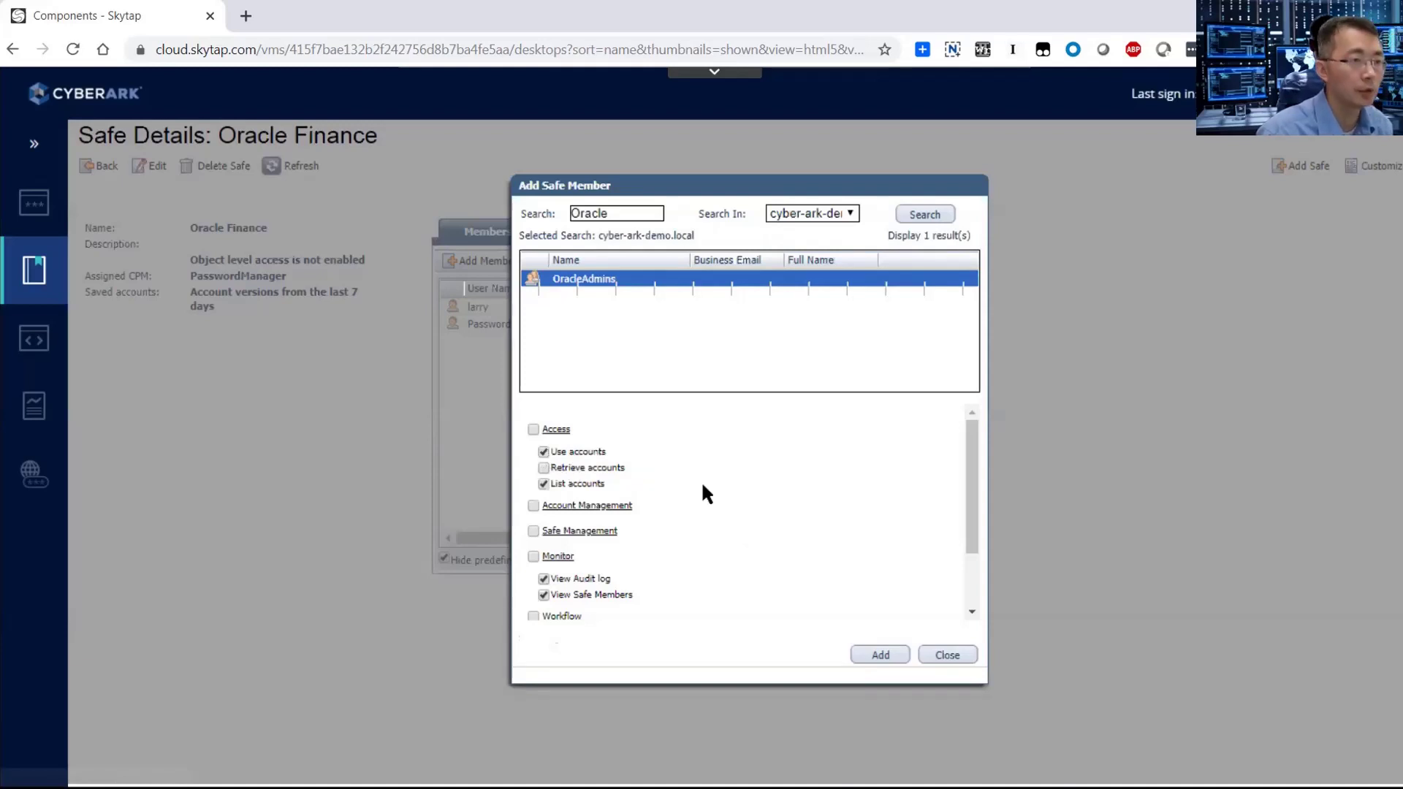
left_click(880, 655)
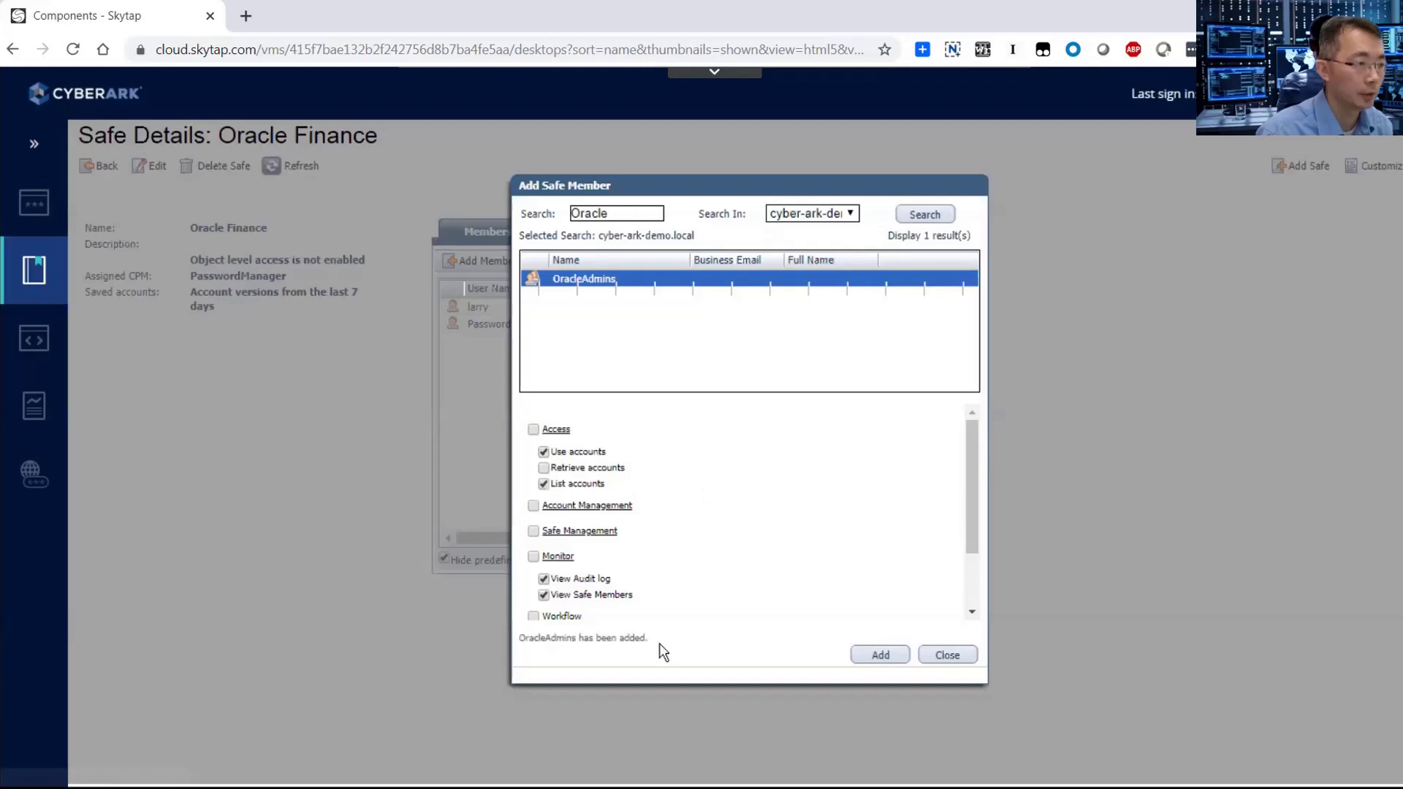
left_click(939, 653)
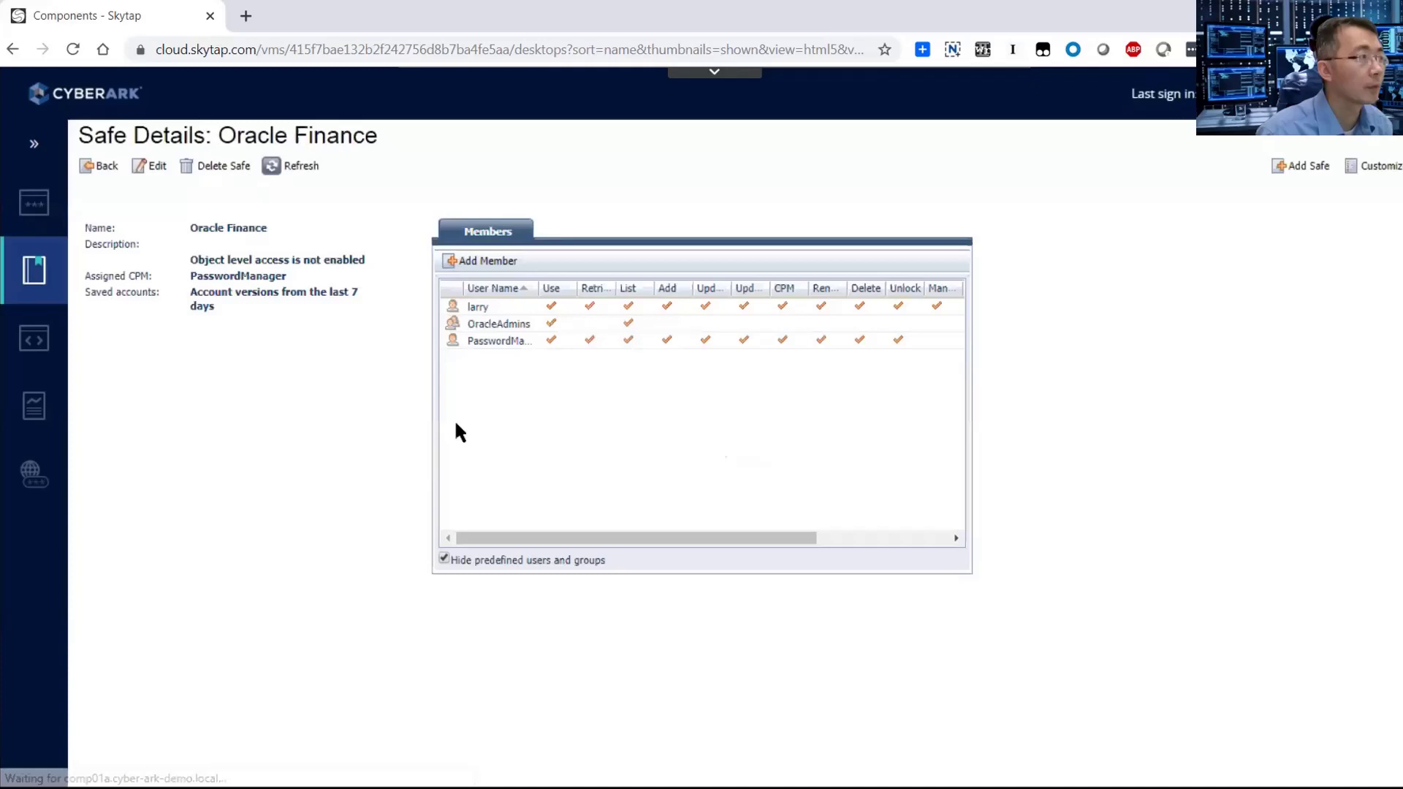
mouse_move(19, 232)
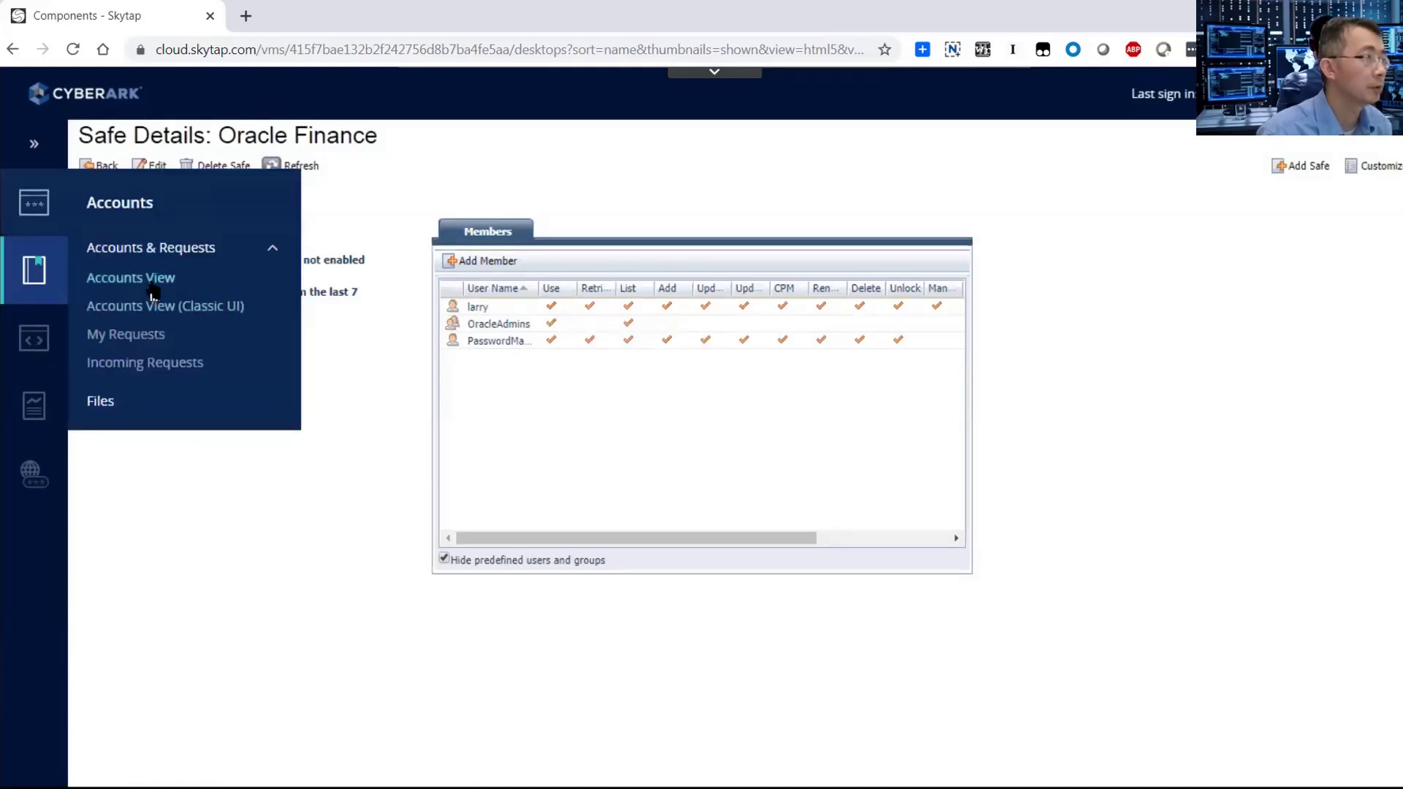
From Accounts View, start a Database account on the 51Sec Oracle DBA platform in the Oracle Finance safe.
left_click(152, 289)
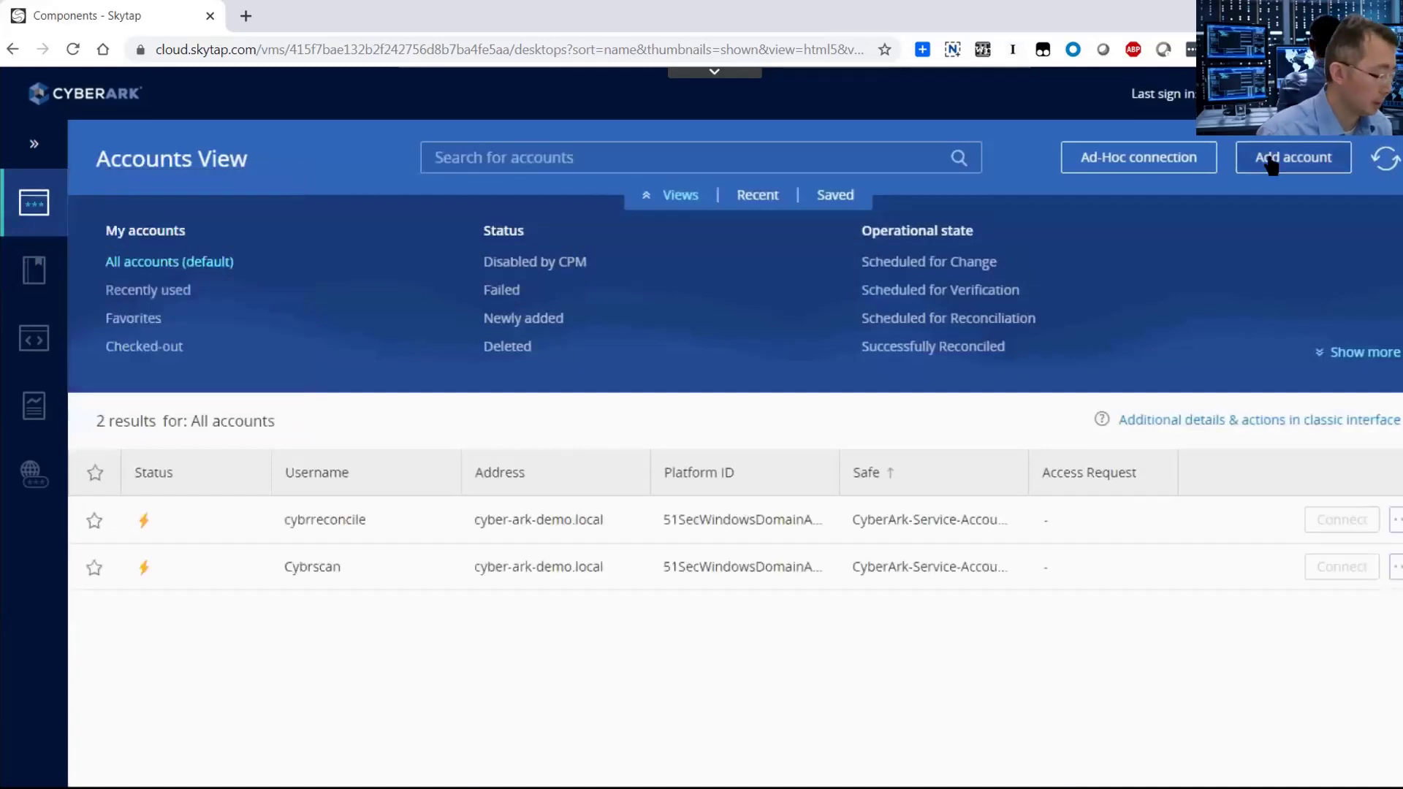
left_click(1273, 157)
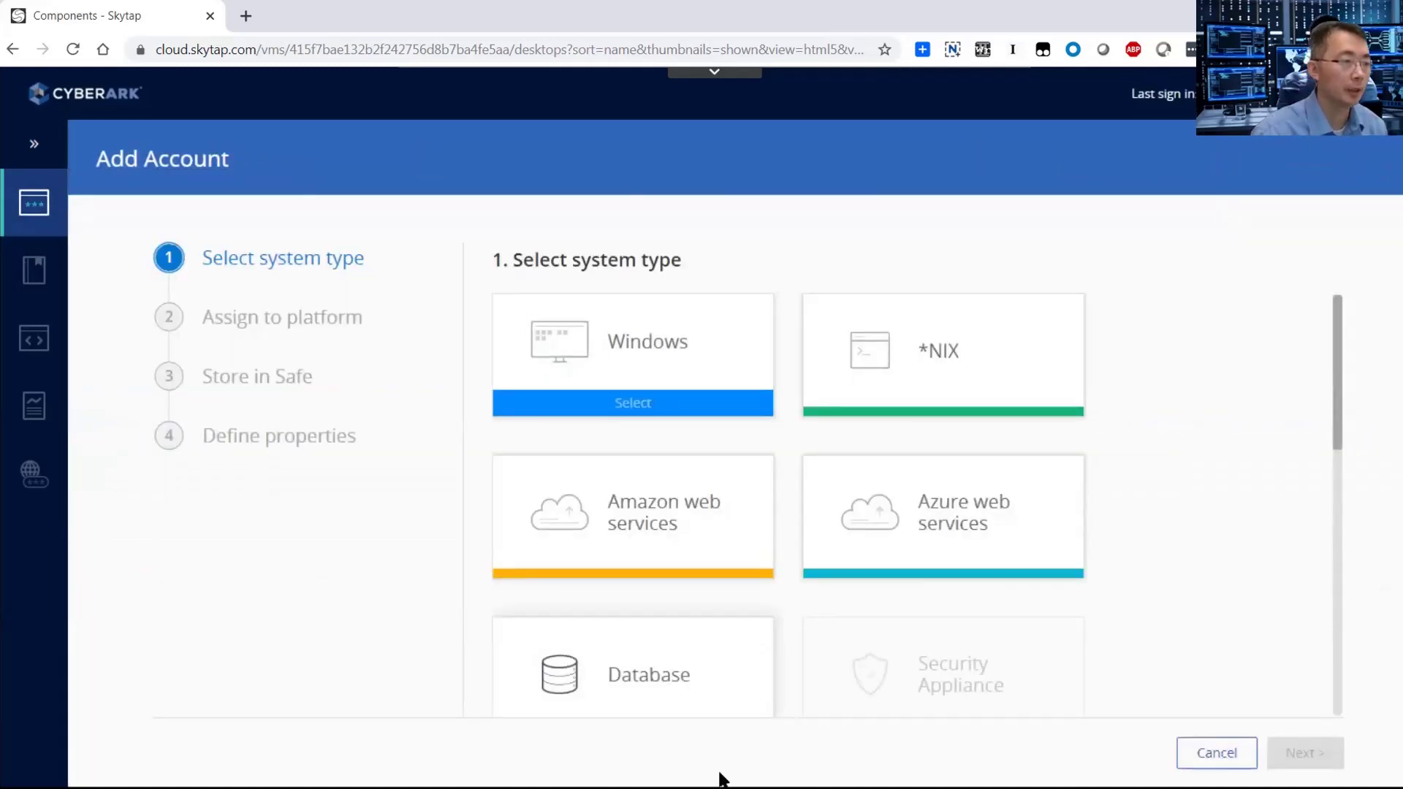
left_click(688, 664)
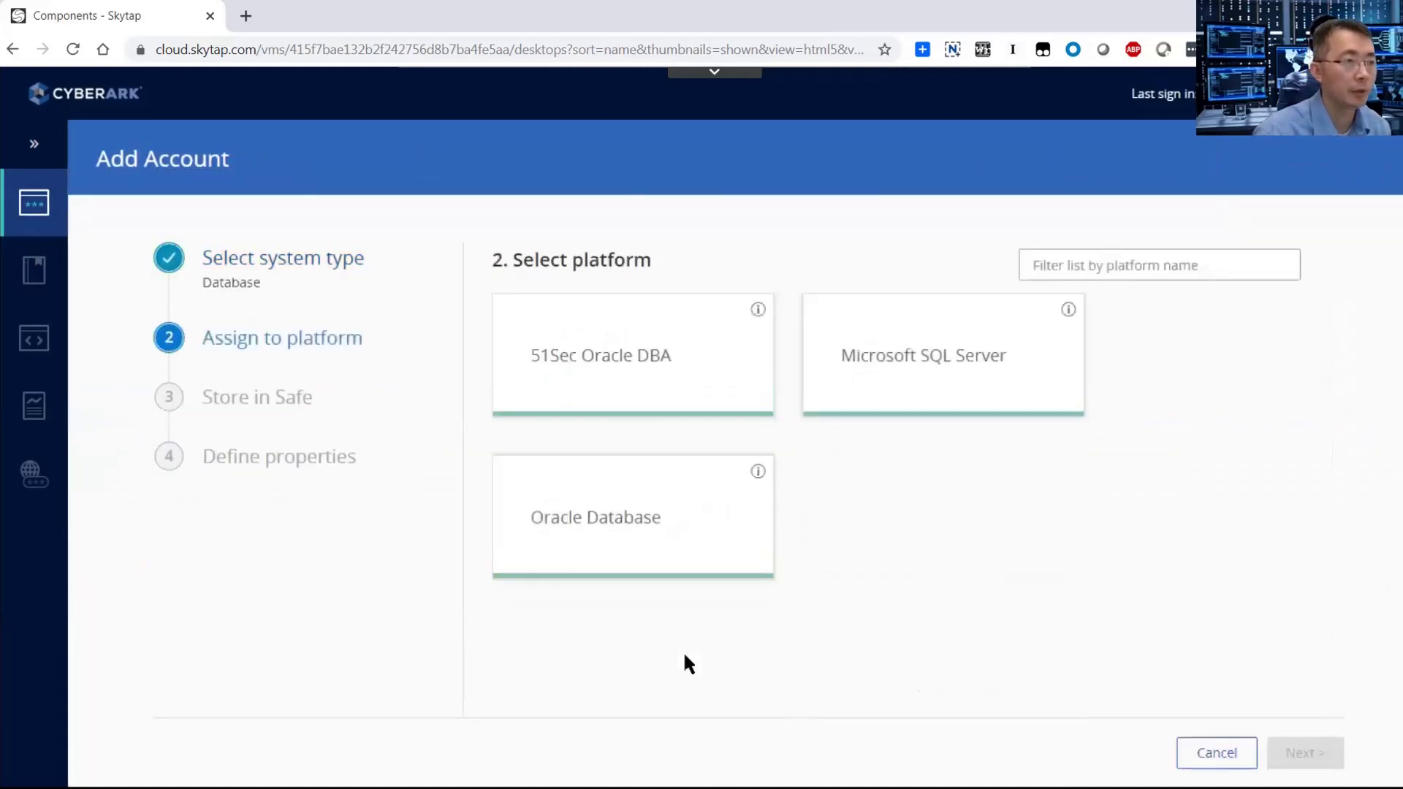
left_click(662, 373)
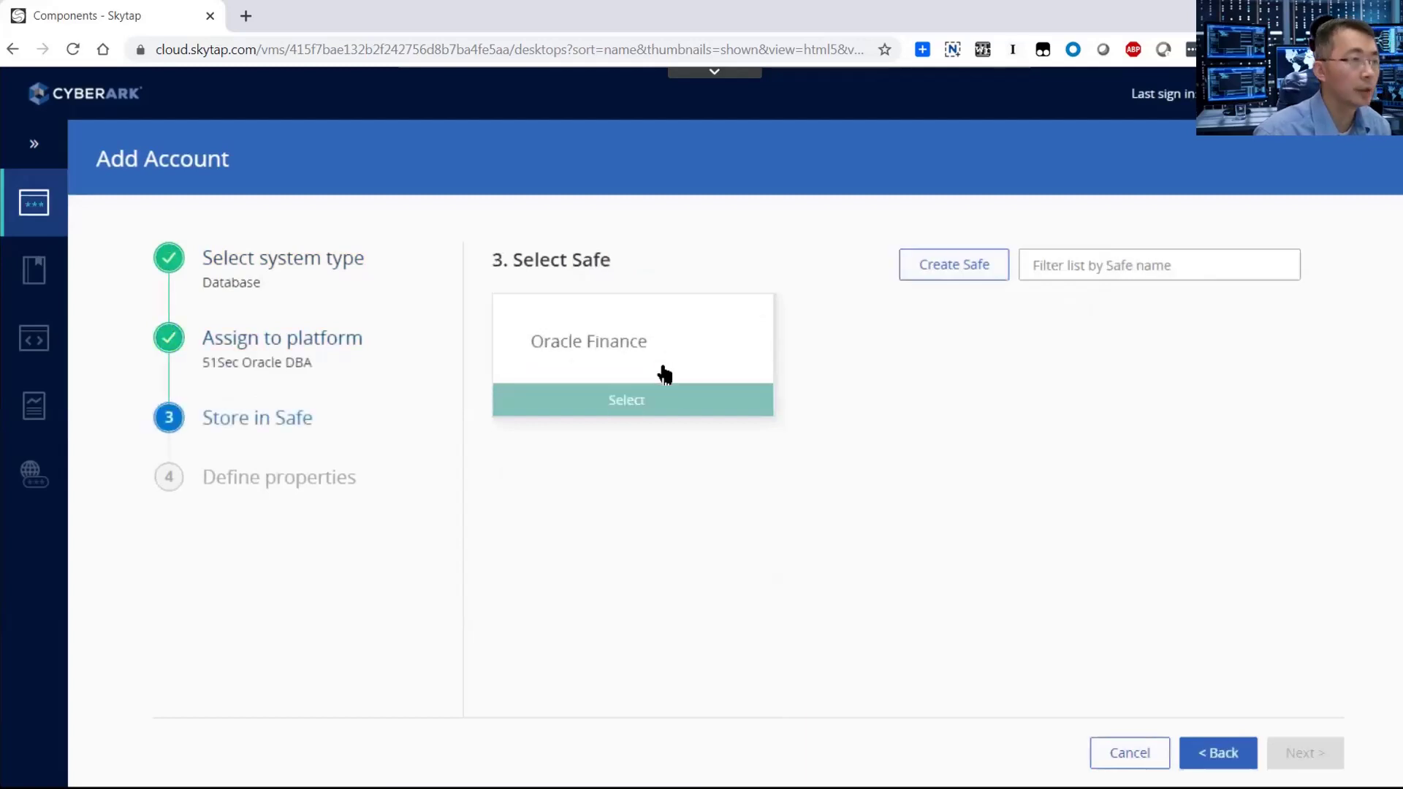
left_click(662, 380)
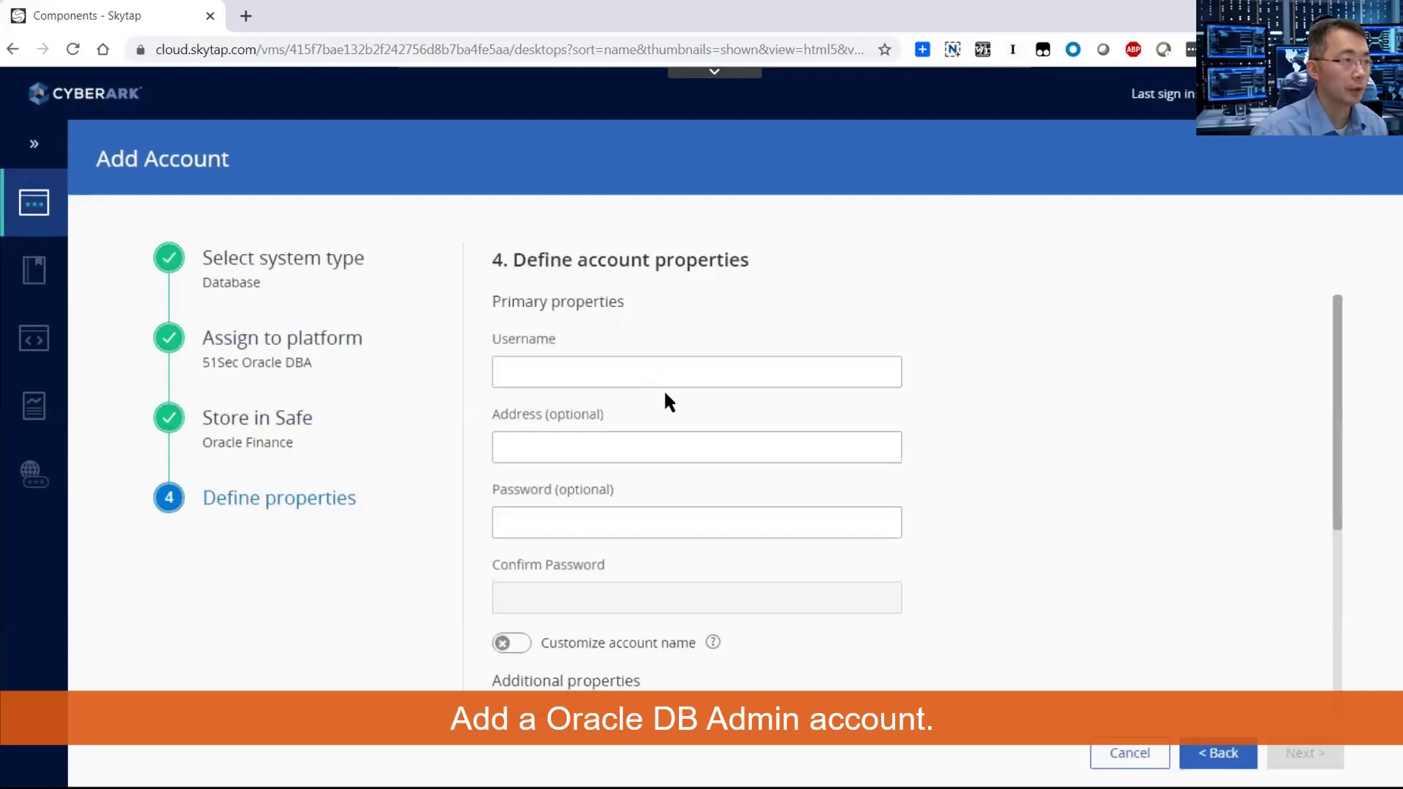
Enter username dba01, address 10.0.0.20, and the account password with its confirmation.
left_click(663, 375)
type("dba01")
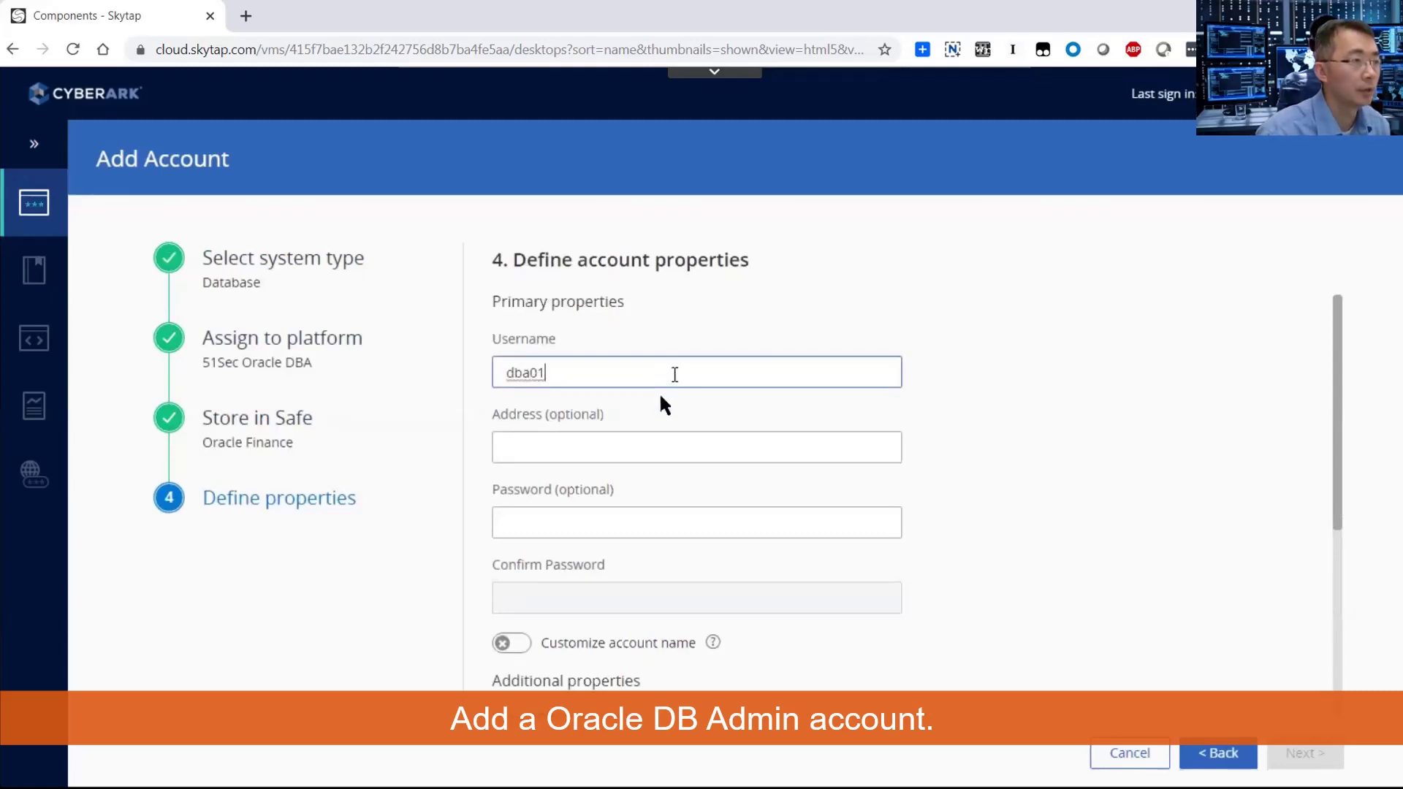
left_click(639, 444)
type("10")
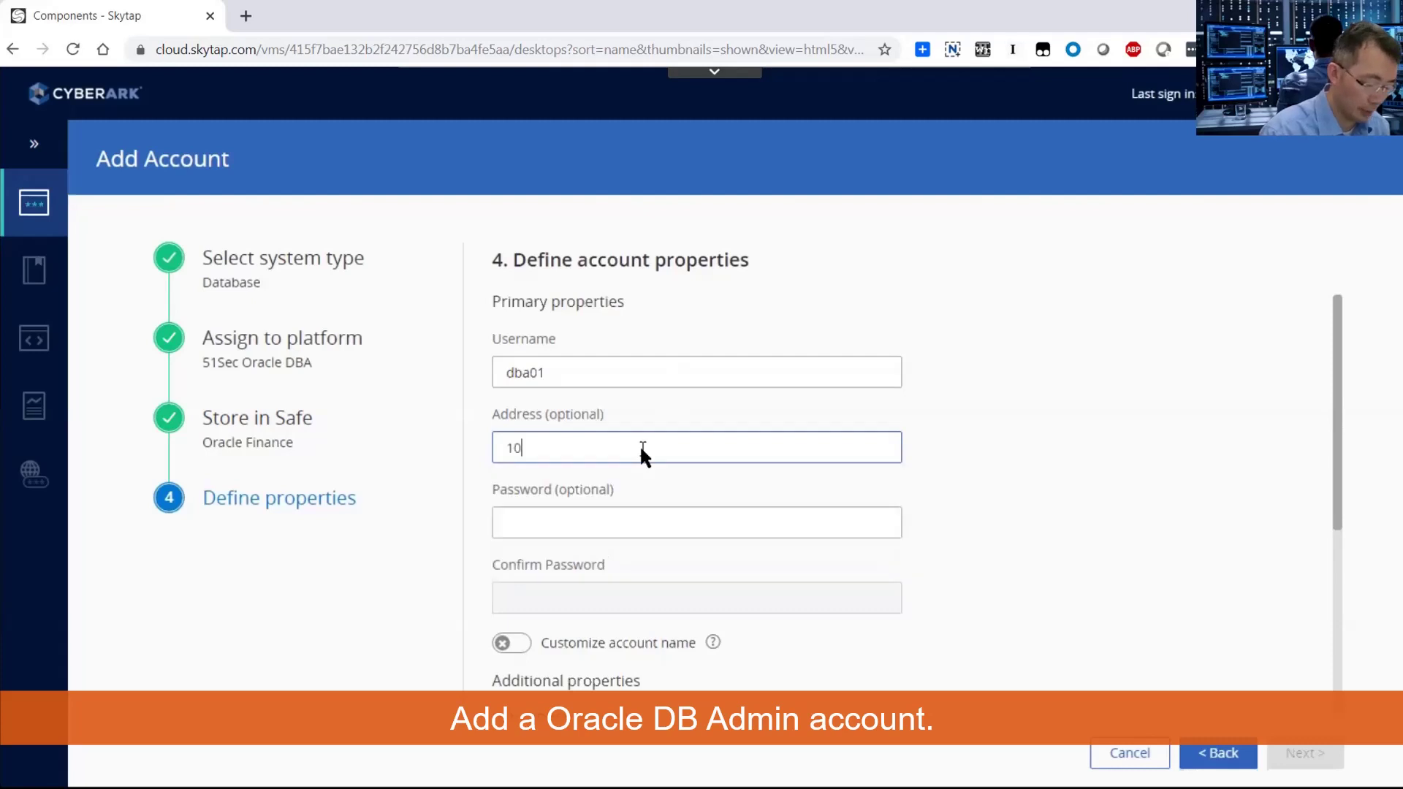
type(".0.0.")
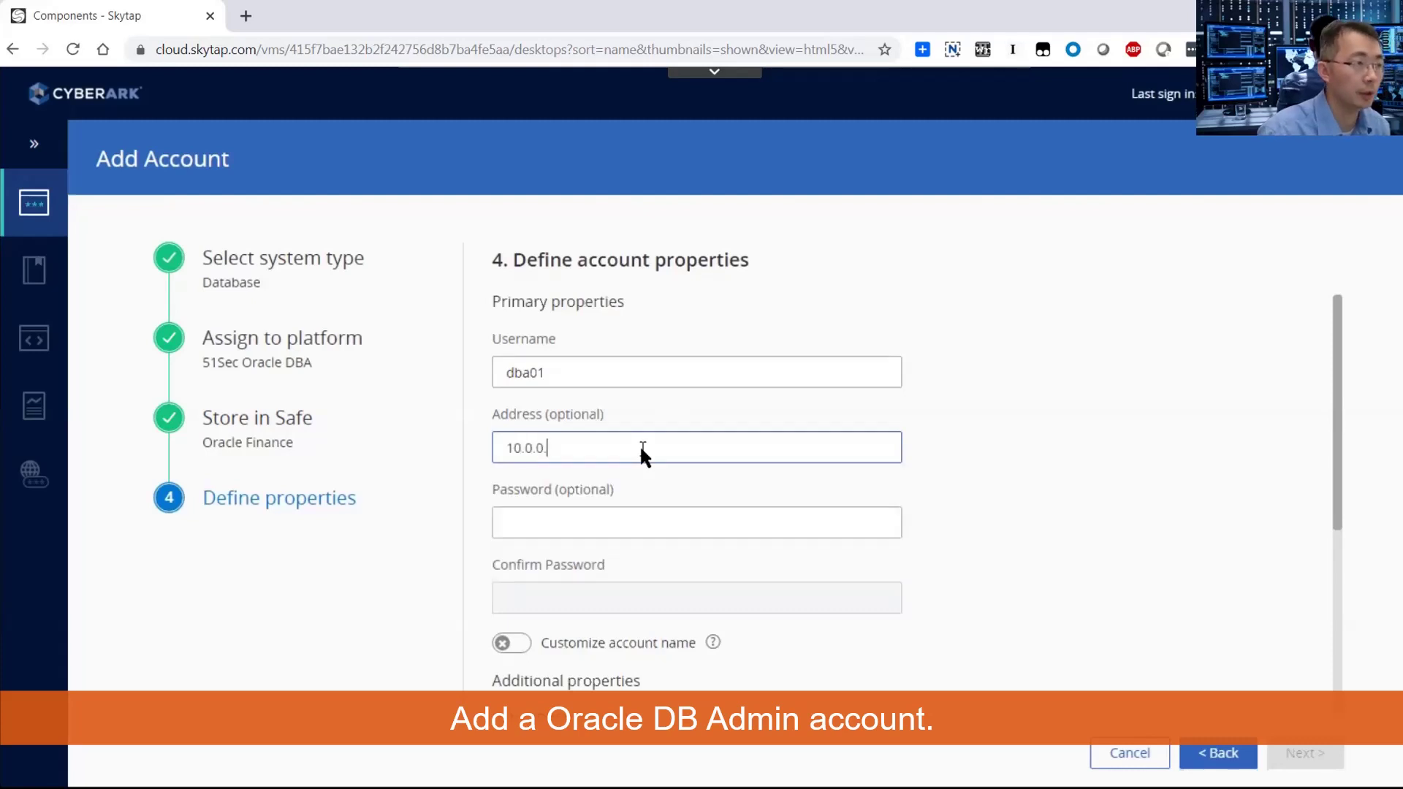
type("20")
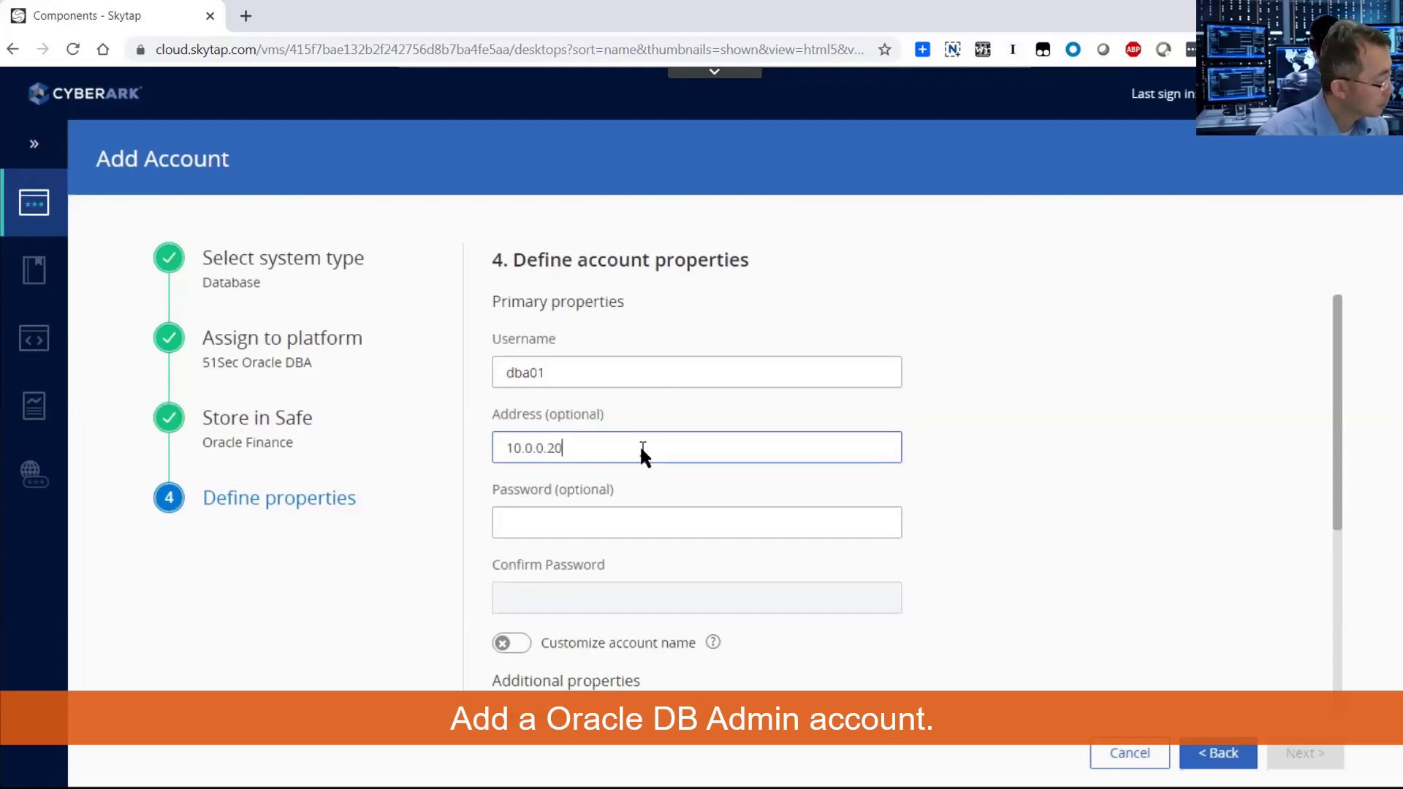
left_click(647, 520)
type("******")
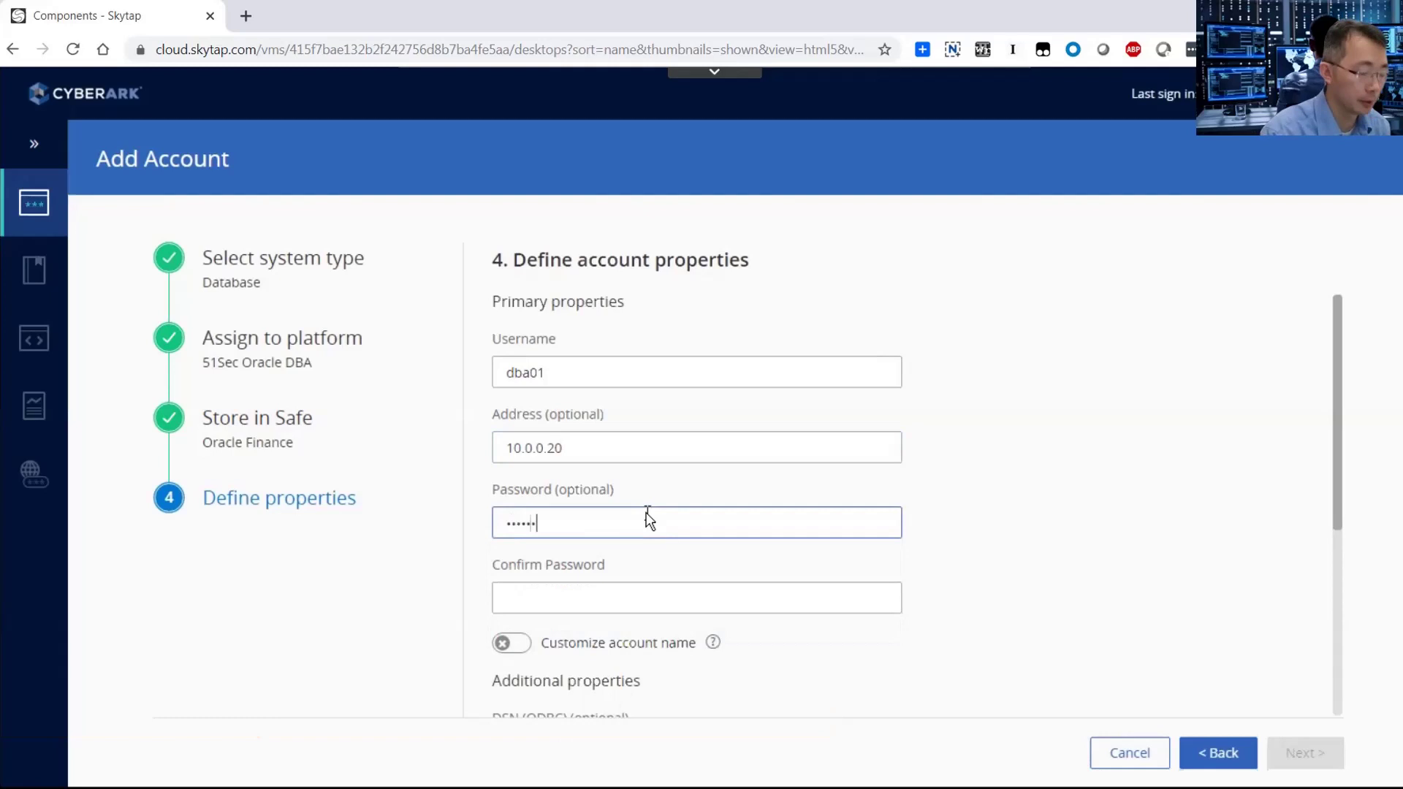
type("***")
key("Tab")
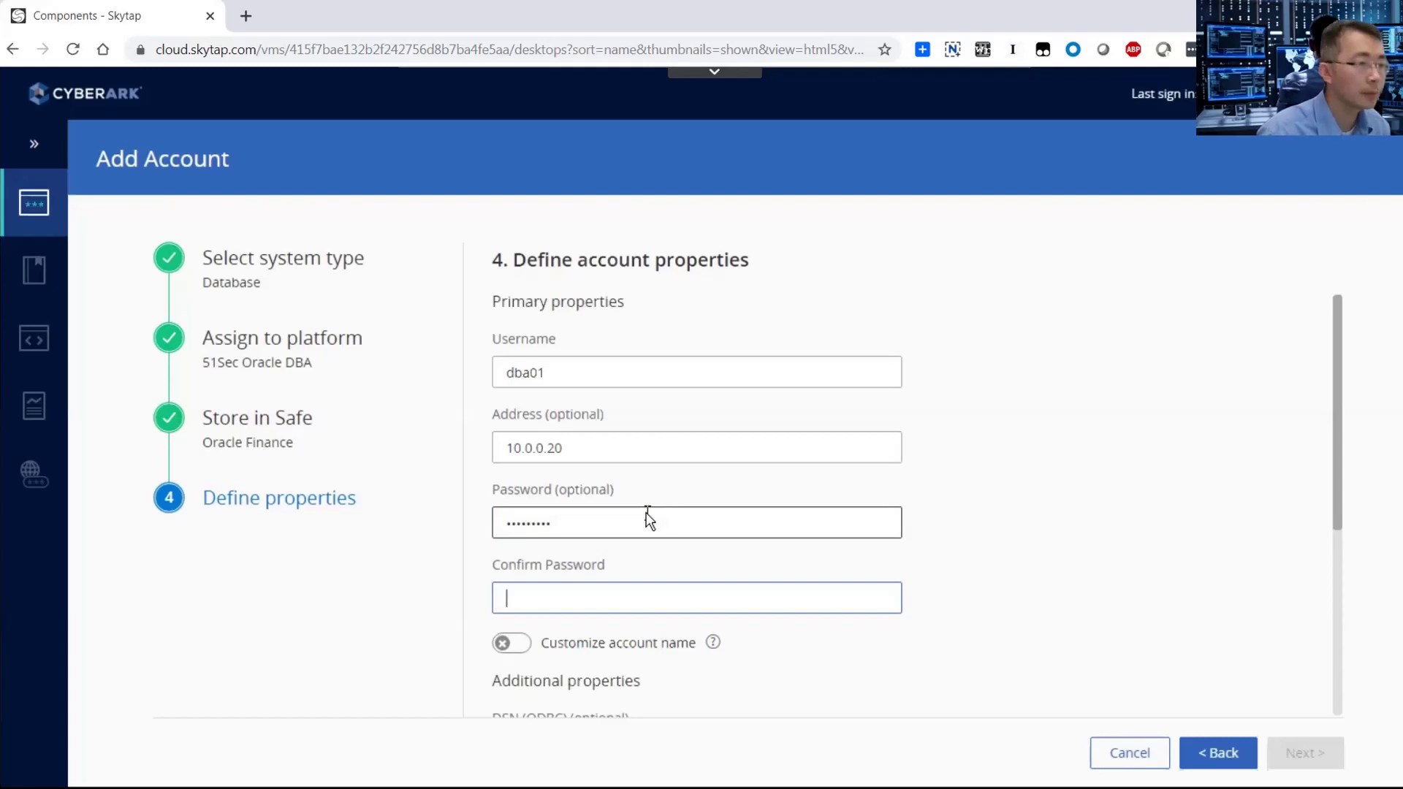
key("ctrl+v")
Set port 1521 and database xe, then add the dba01 account.
scroll(647, 515, "down", 3)
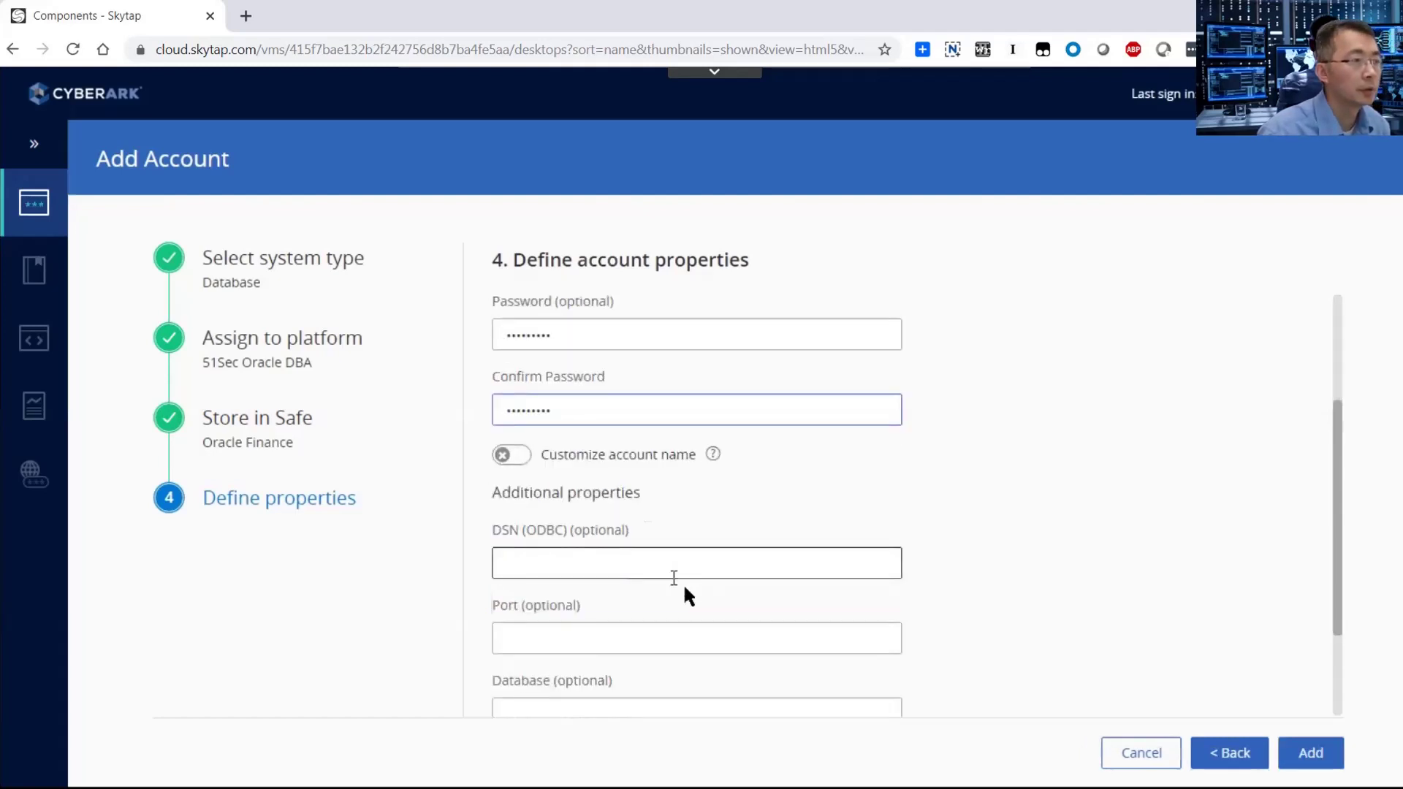
scroll(680, 563, "down", 2)
left_click(678, 491)
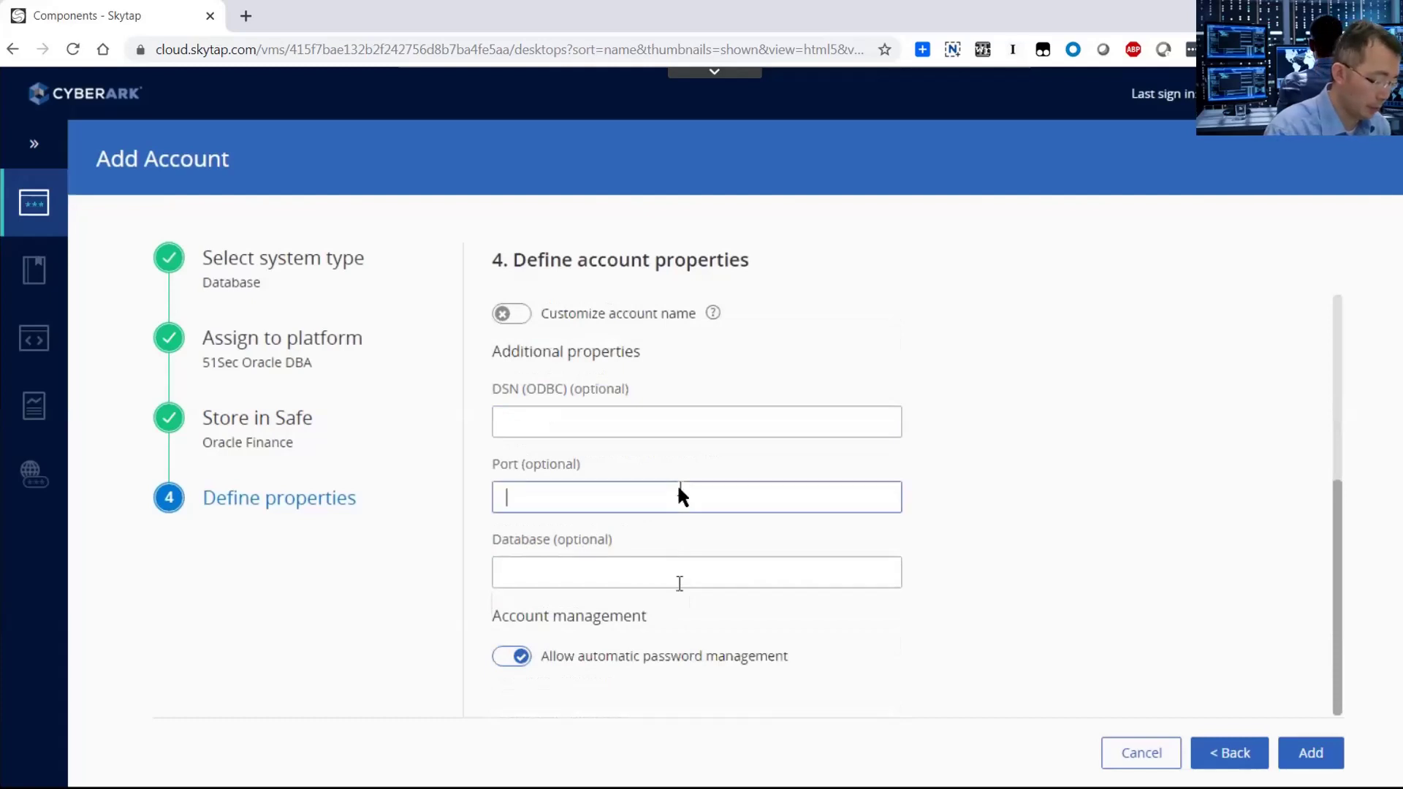
type("1521")
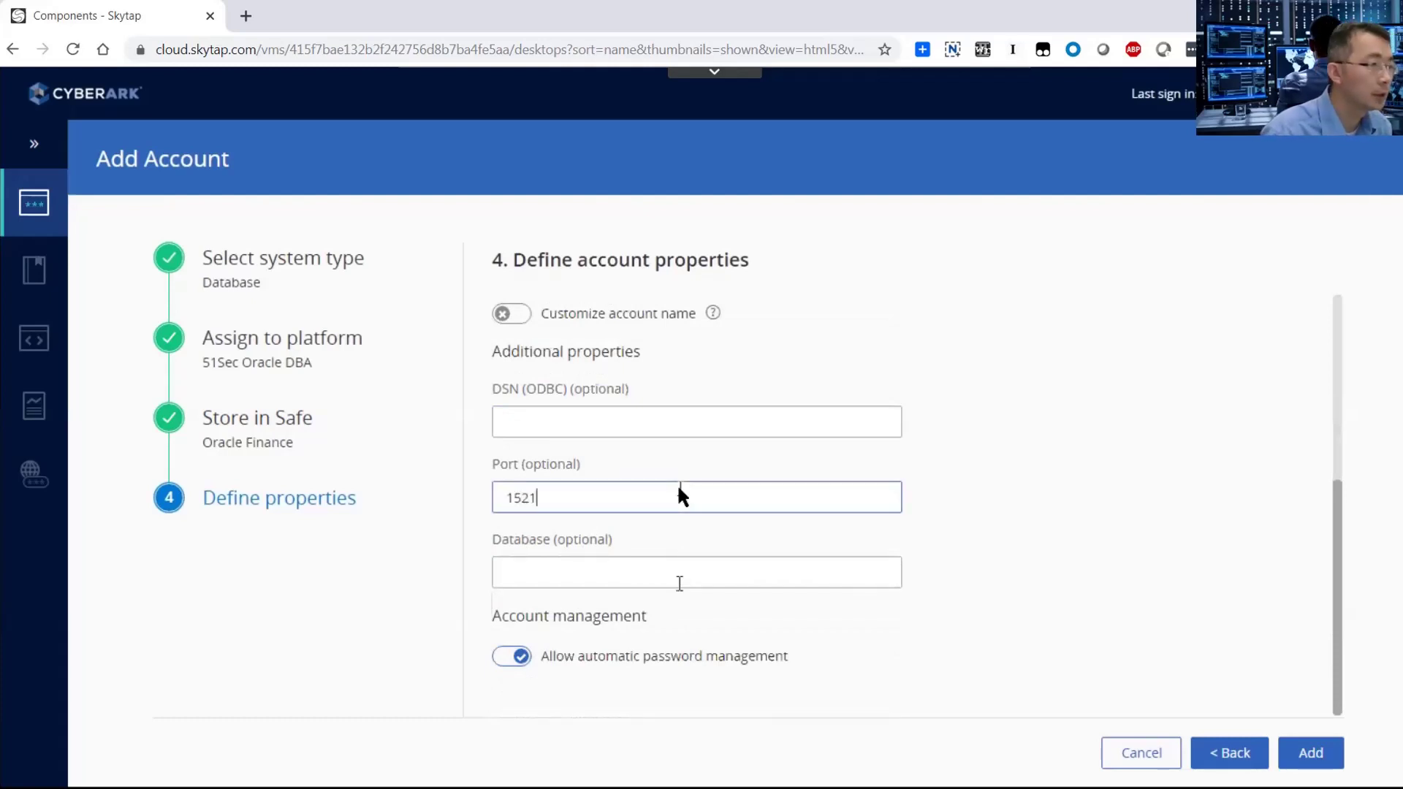
left_click(671, 575)
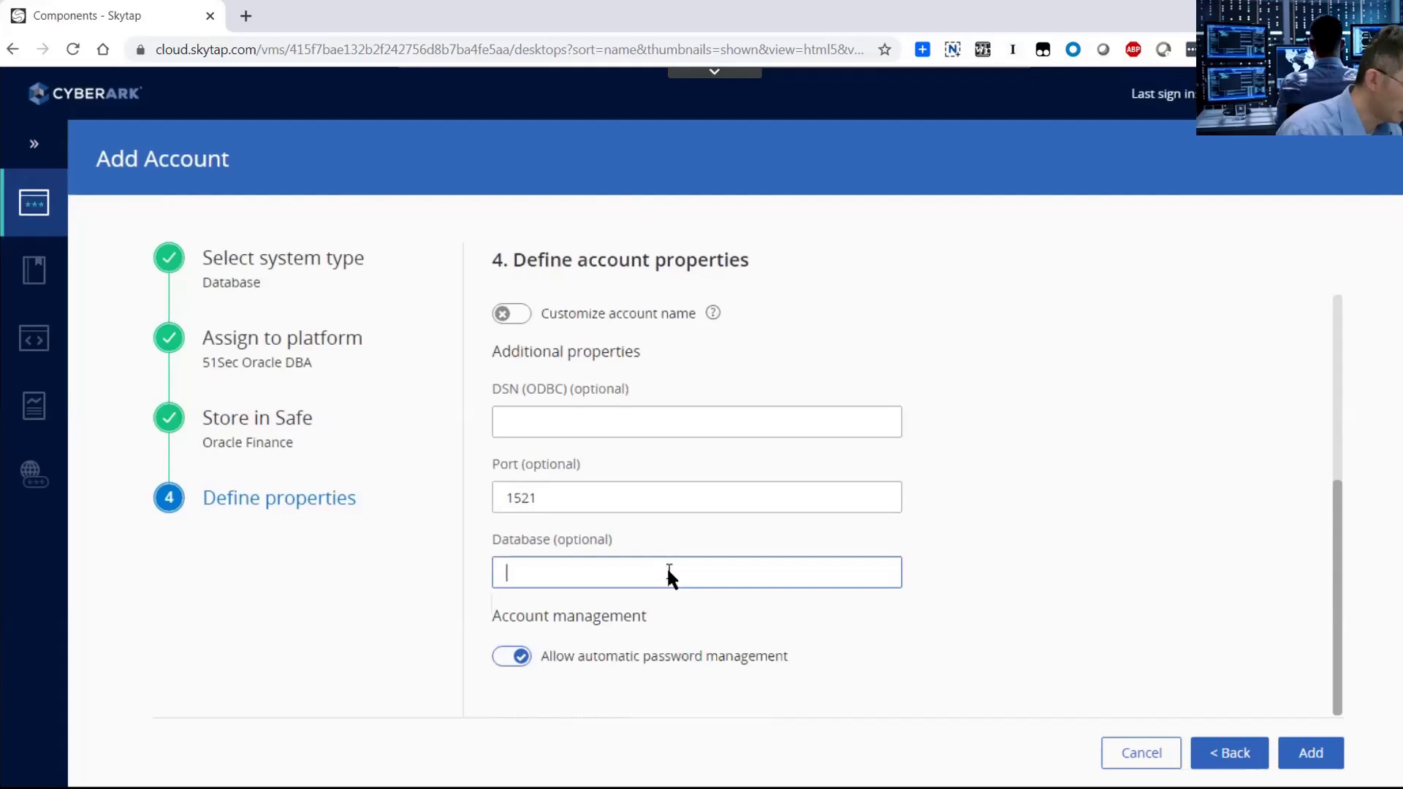
type("xe")
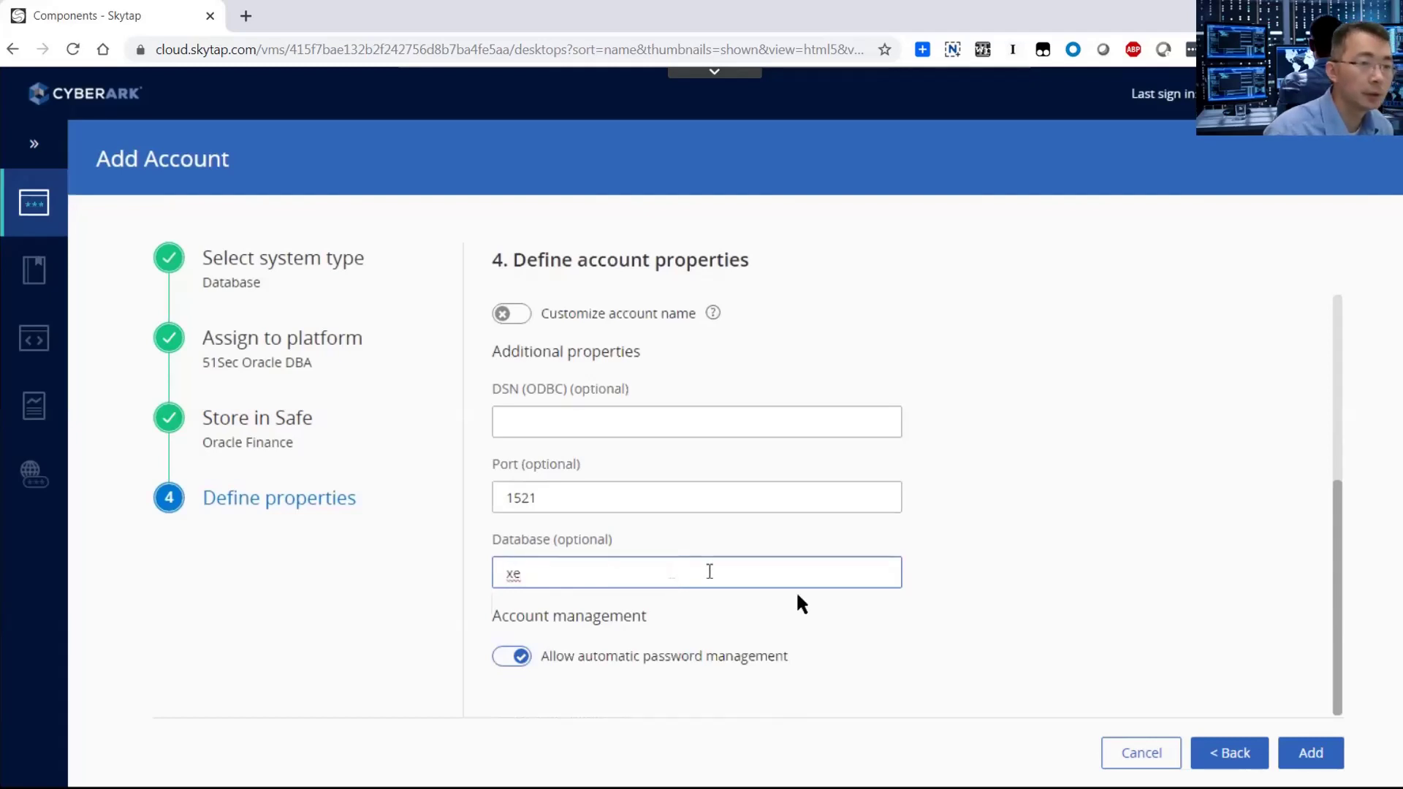
left_click(1330, 750)
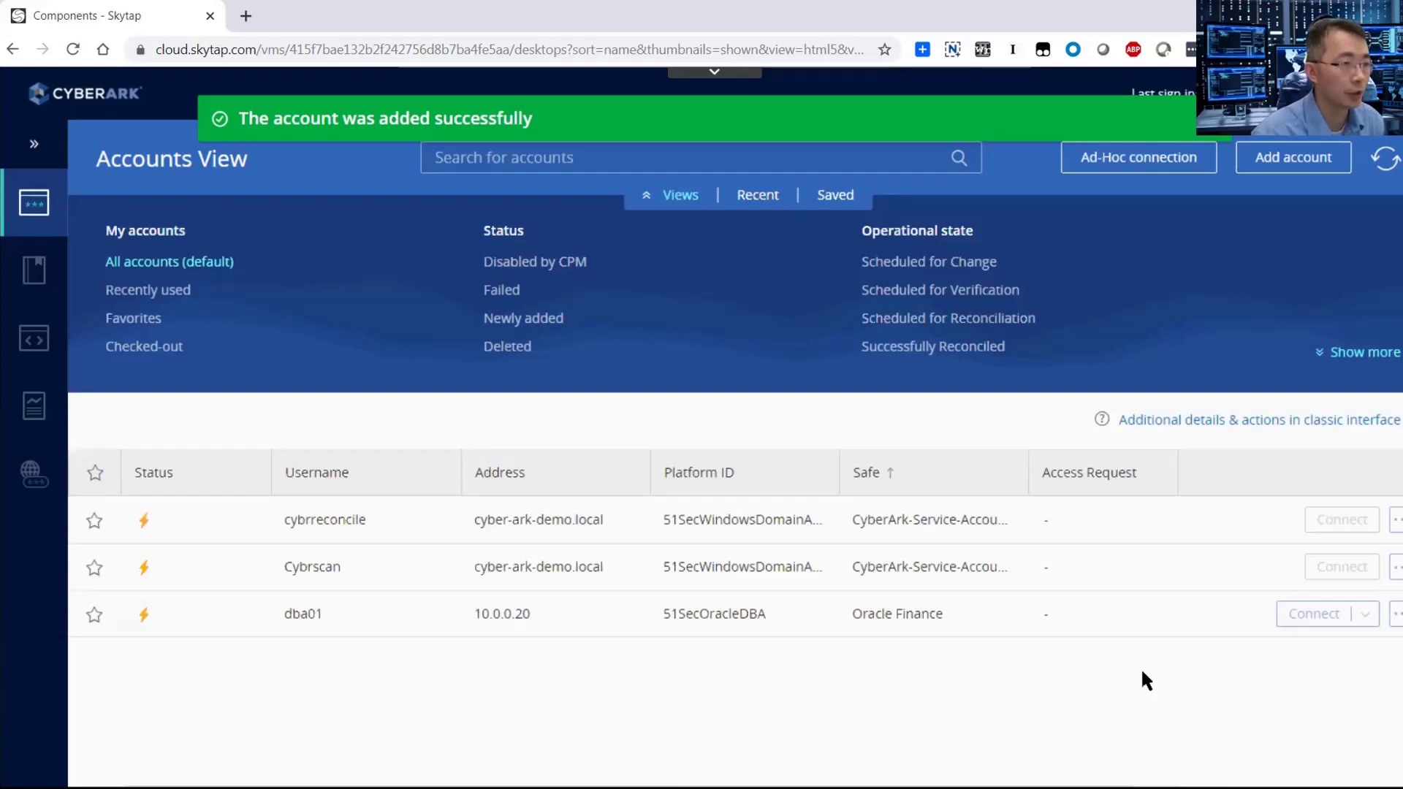
Reveal dba01's current password, then check its Activities log for the CPM Change Password entry.
left_click(653, 632)
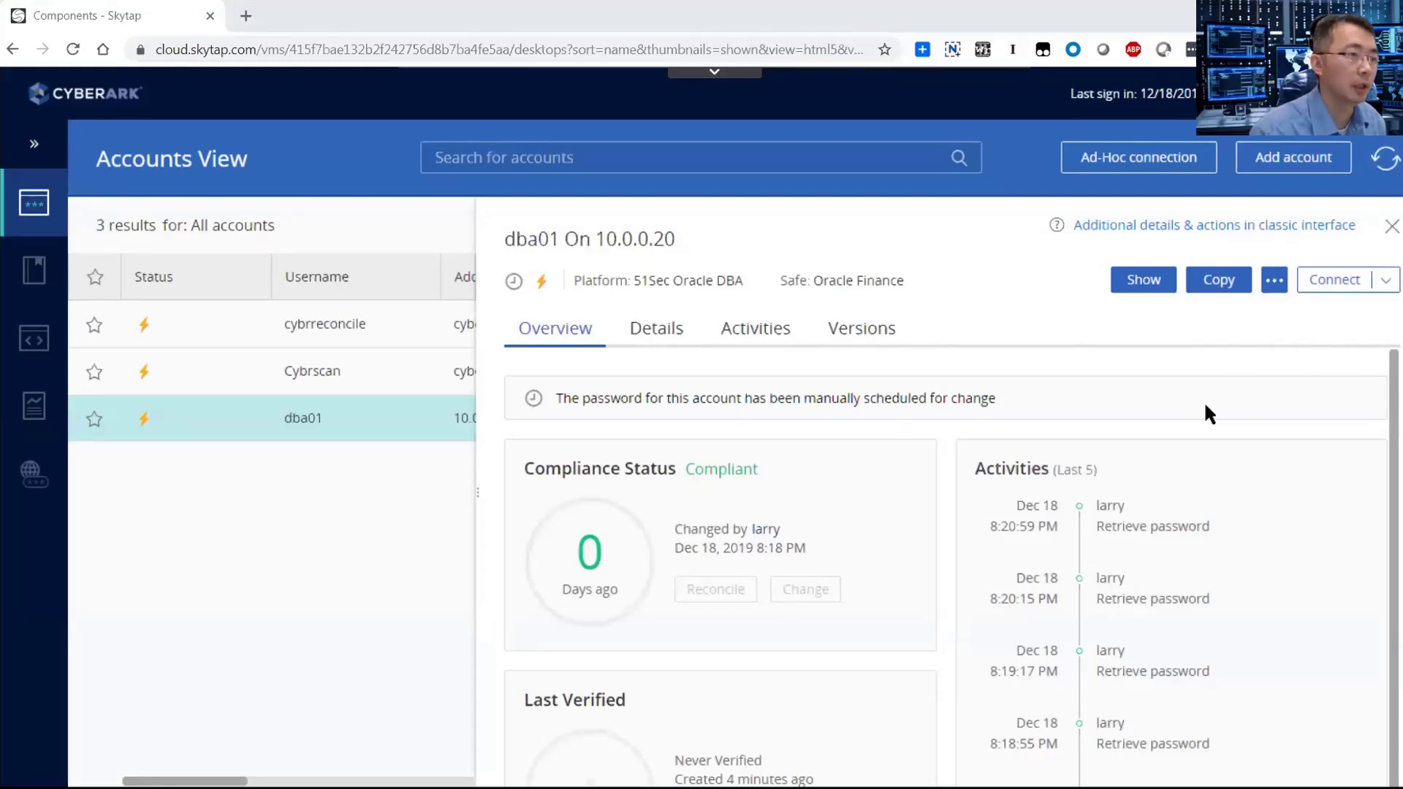
left_click(1159, 288)
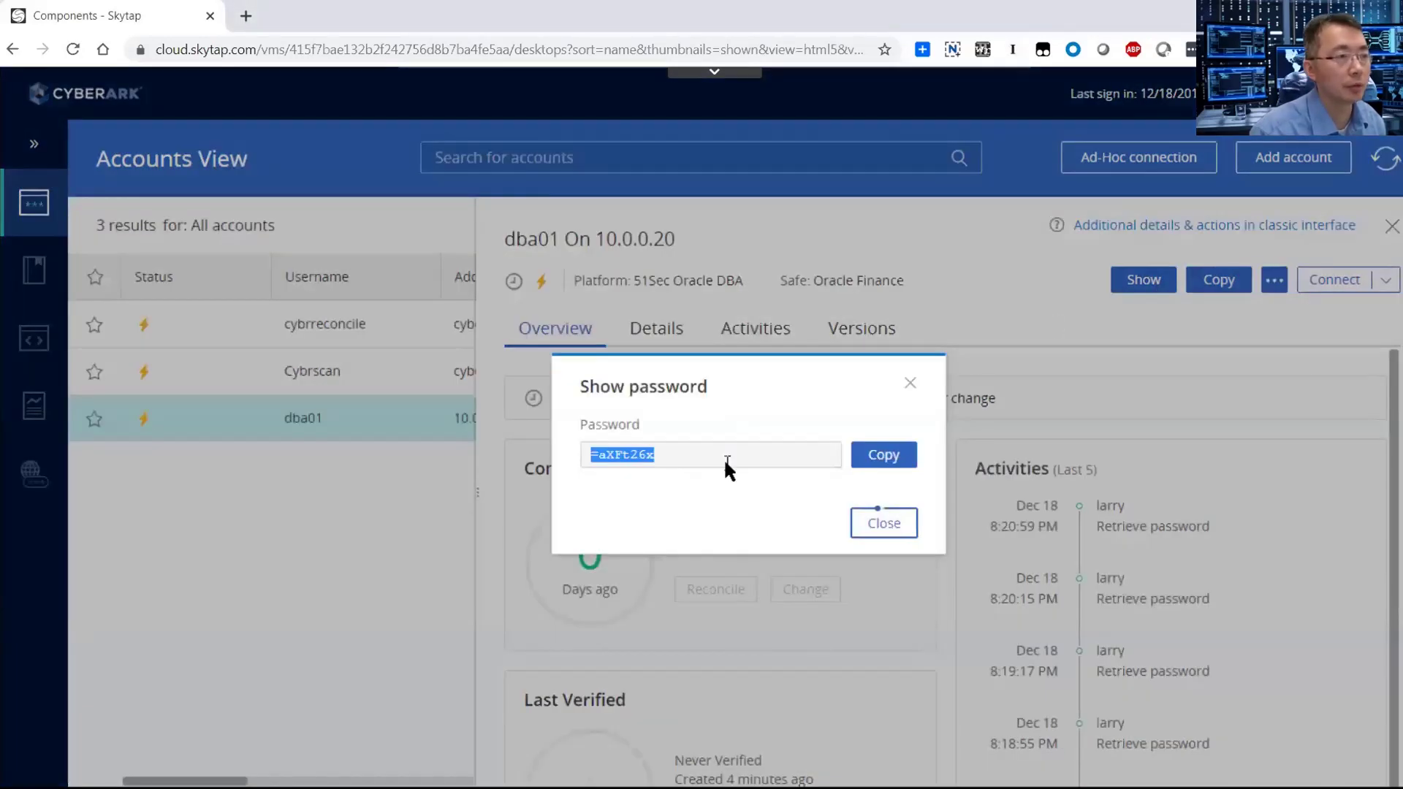
left_click(899, 526)
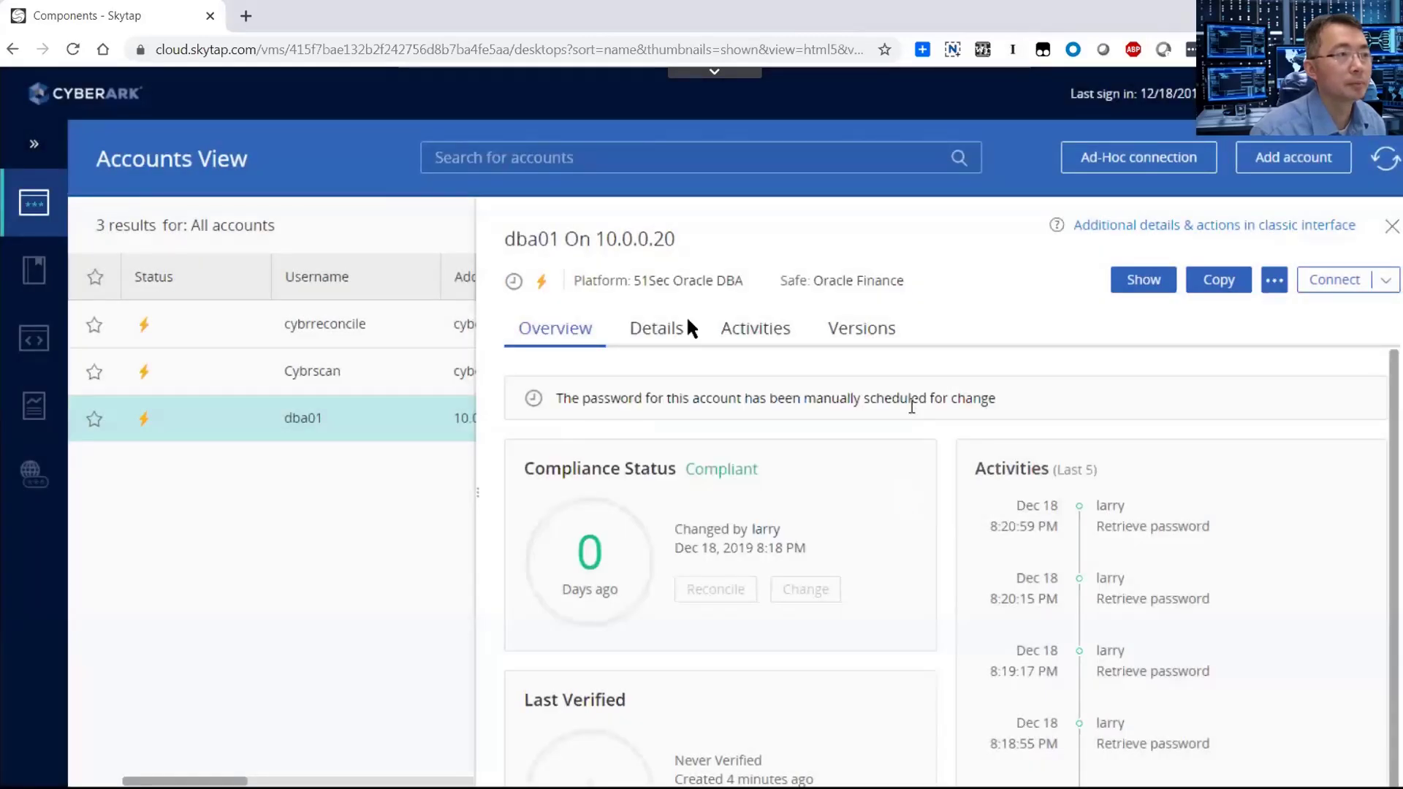
left_click(730, 337)
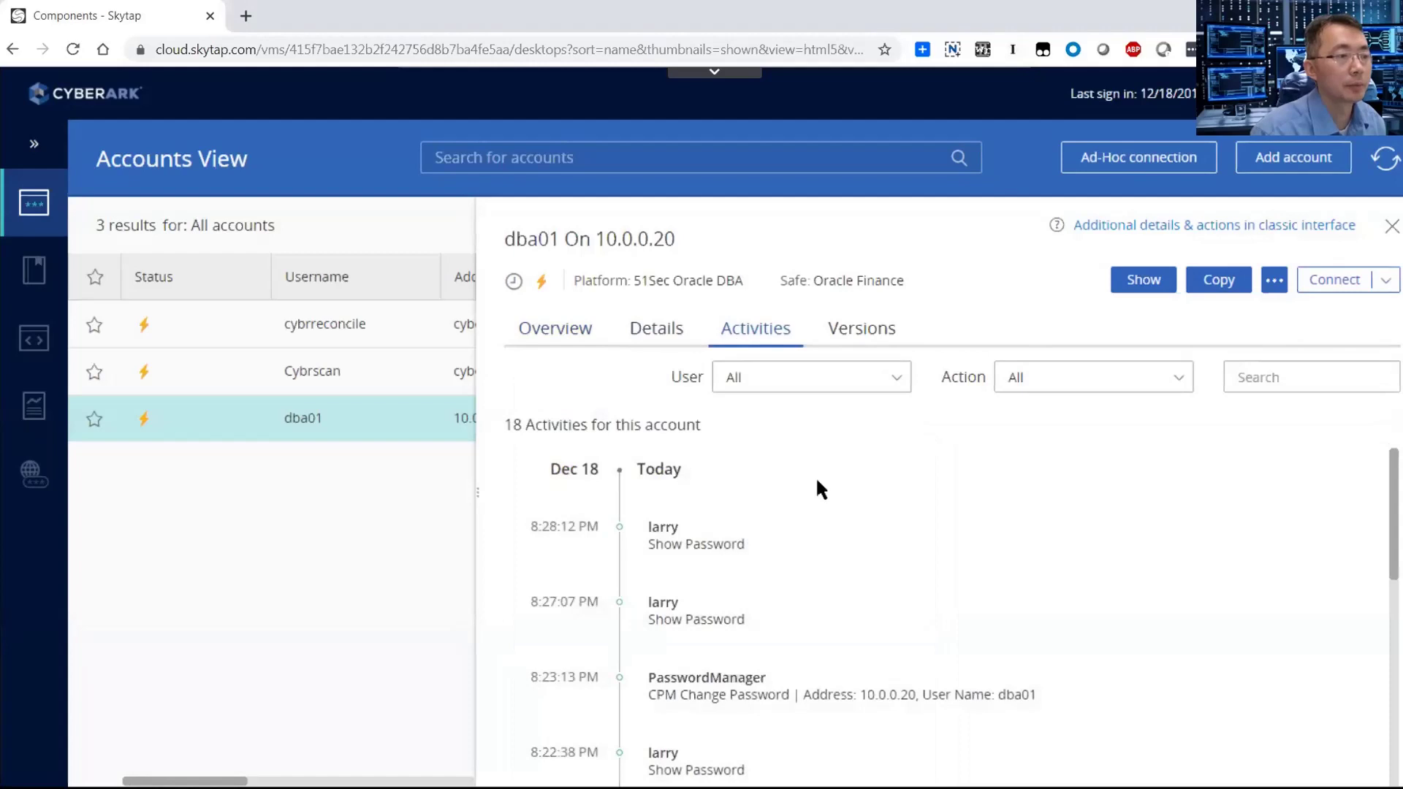
scroll(816, 476, "down", 3)
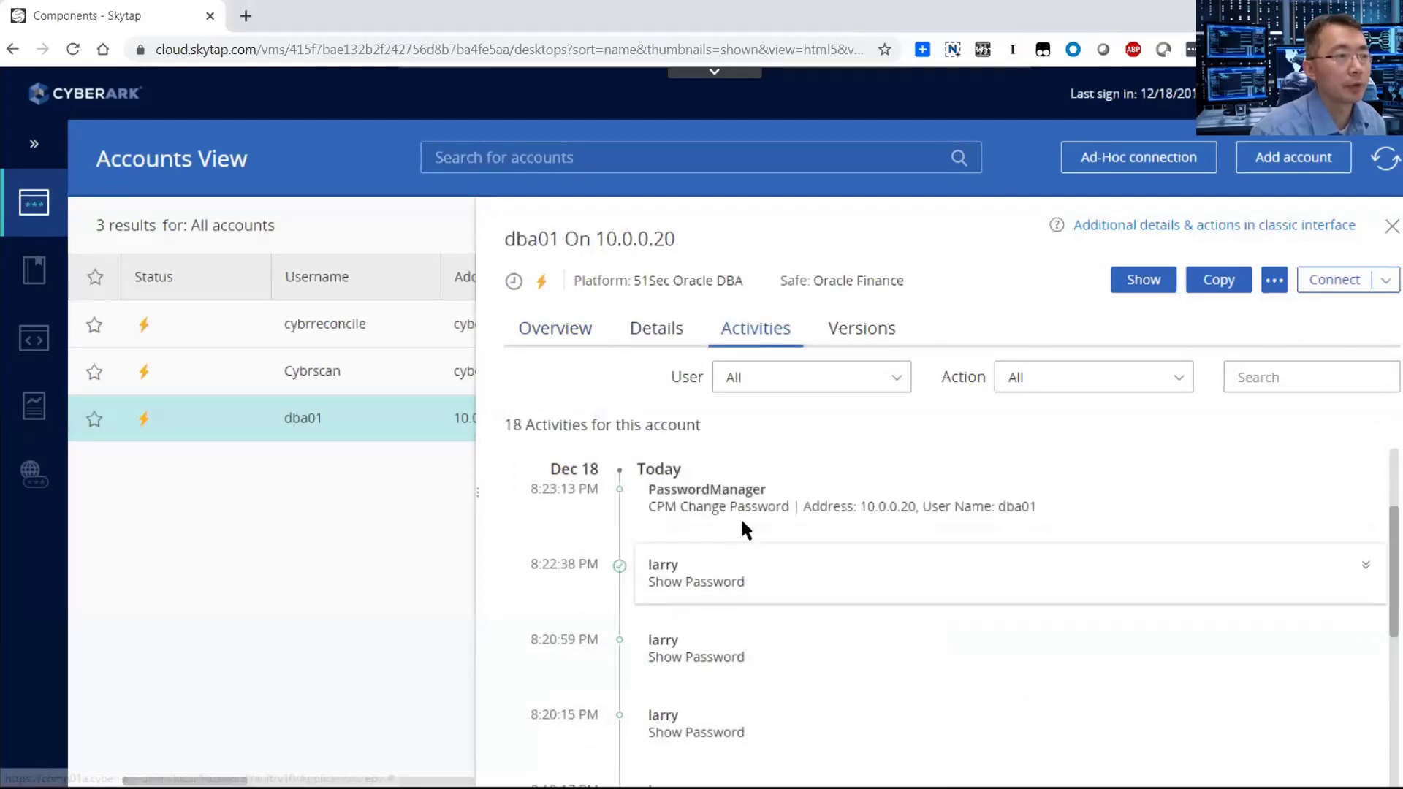